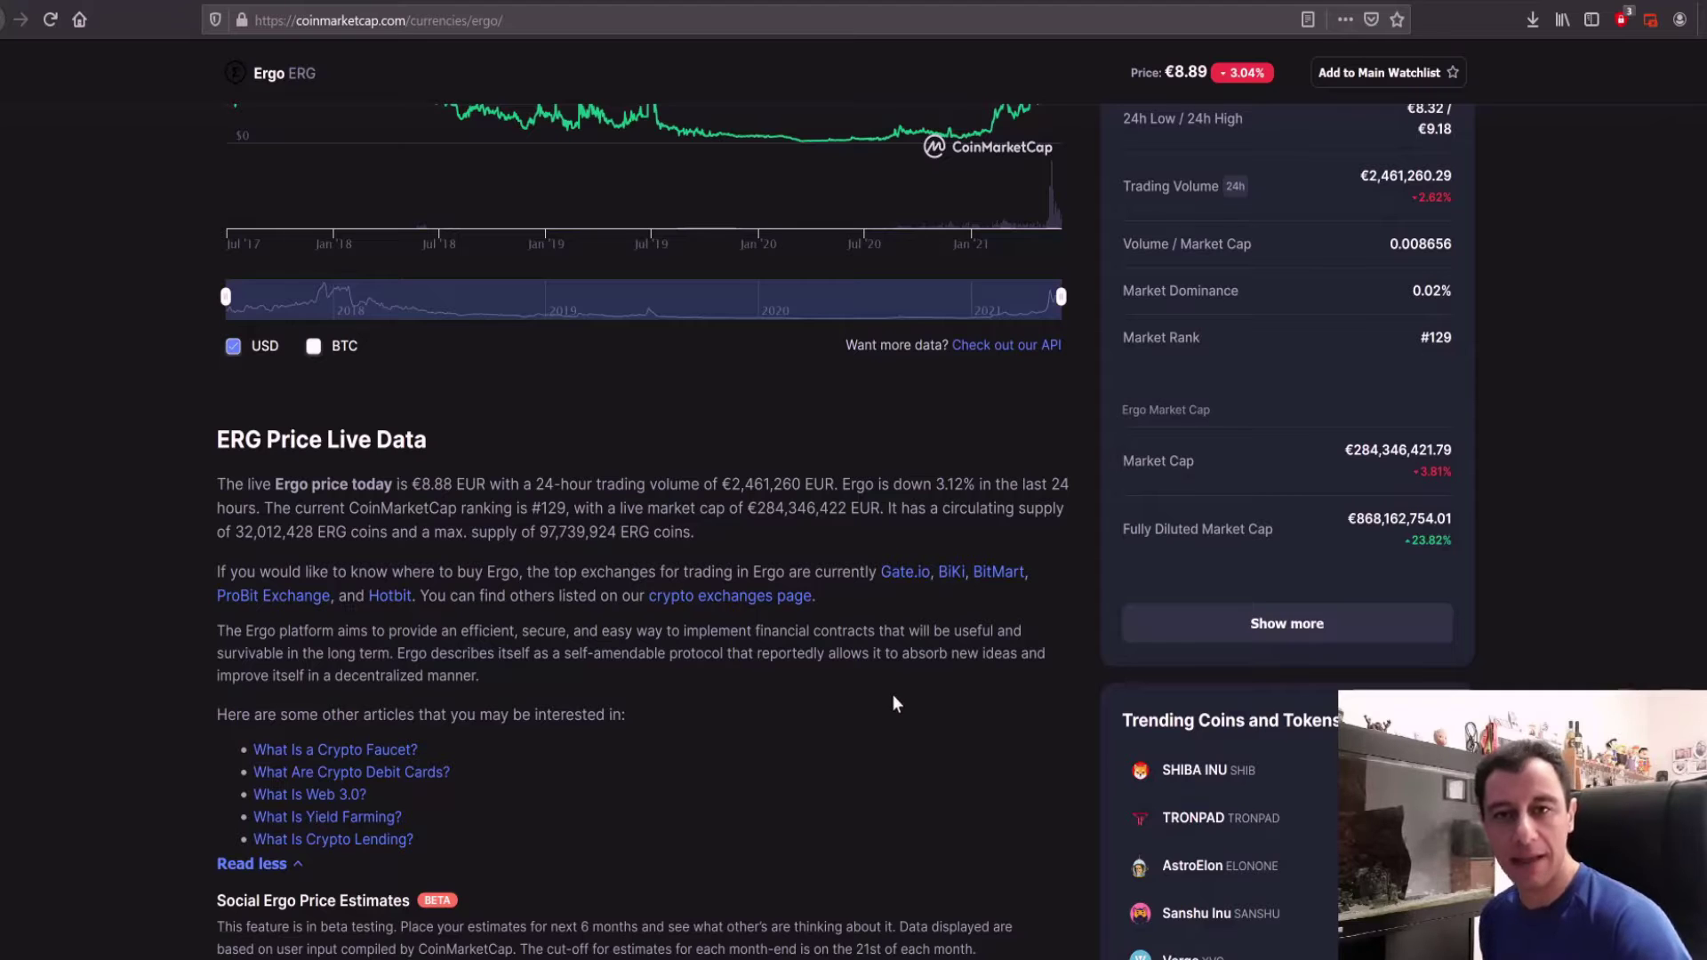
Step: Return to the top of the CoinMarketCap Ergo page and switch to the Ergo Platform mining tab
scroll(621, 640, "up", 10)
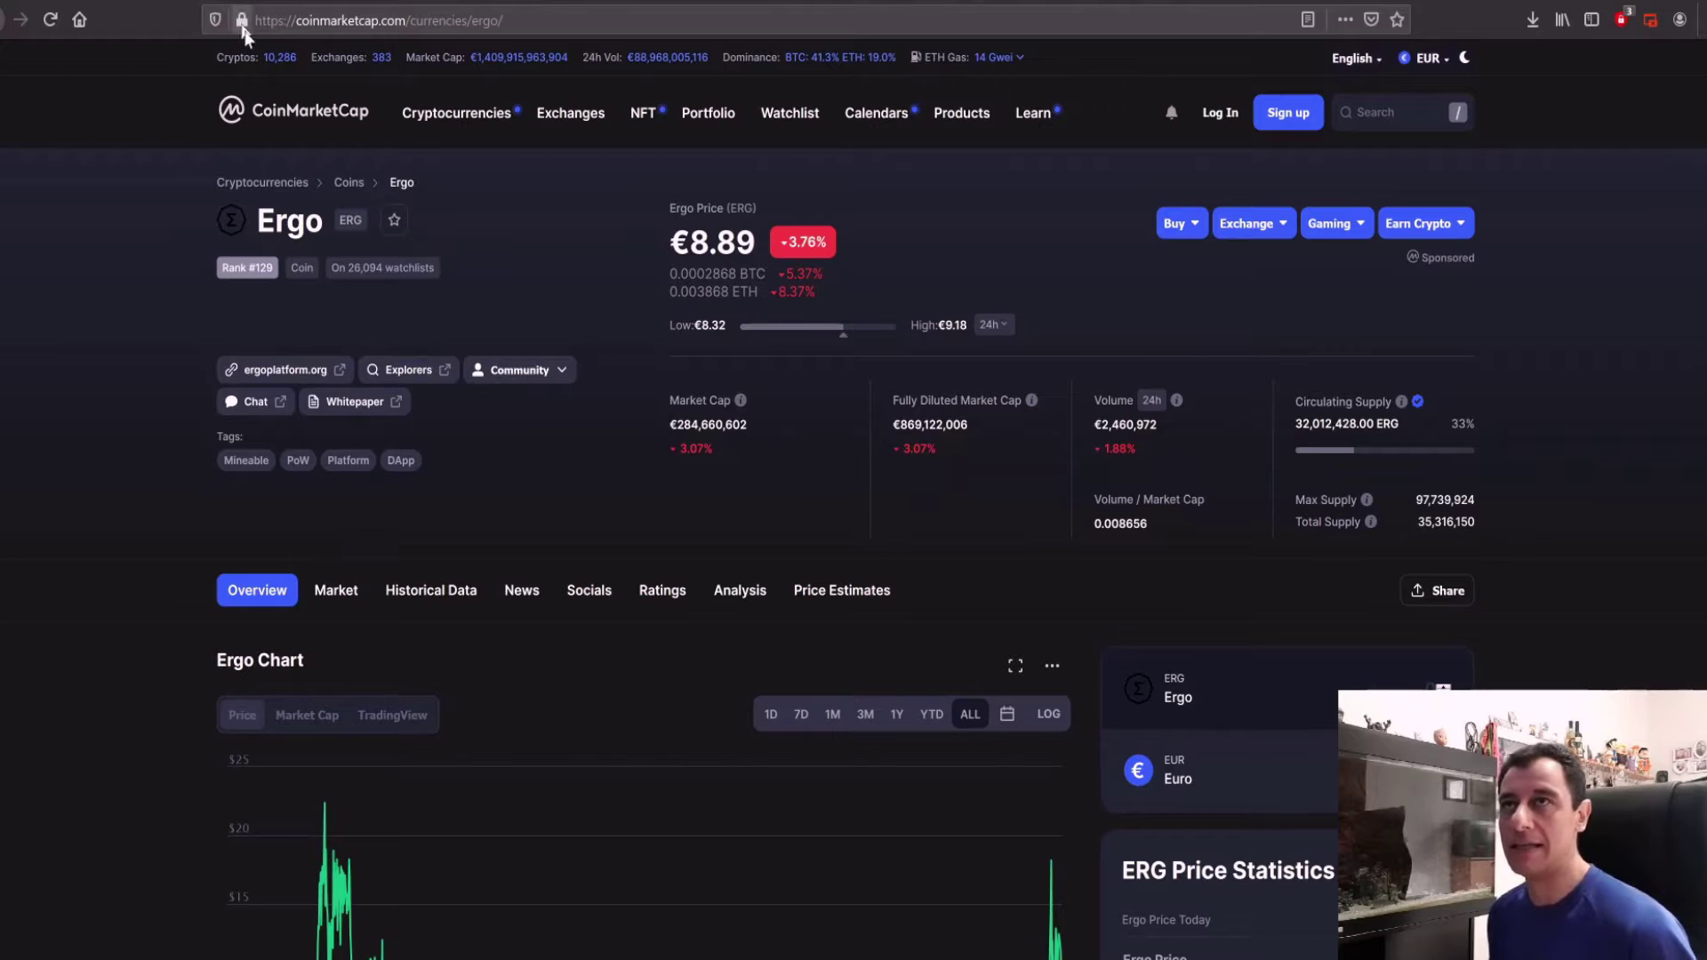
left_click(245, 1)
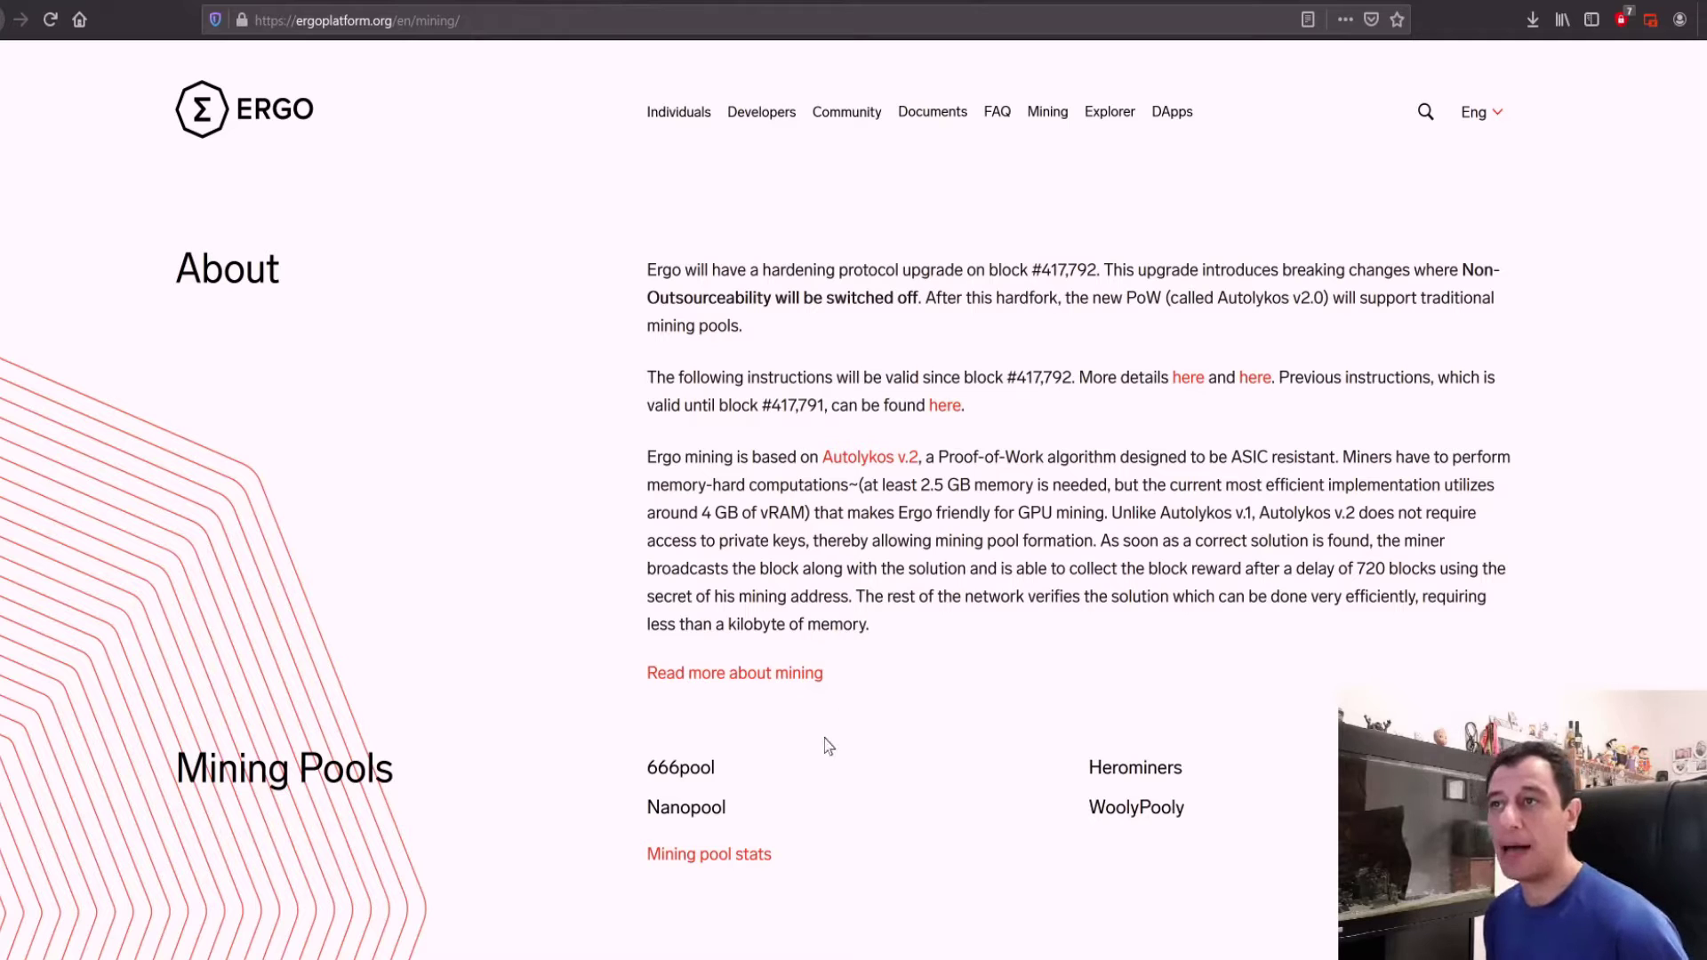
Step: Scroll down the Ergo mining page to the Mining Pools and Miners lists
scroll(820, 735, "down", 3)
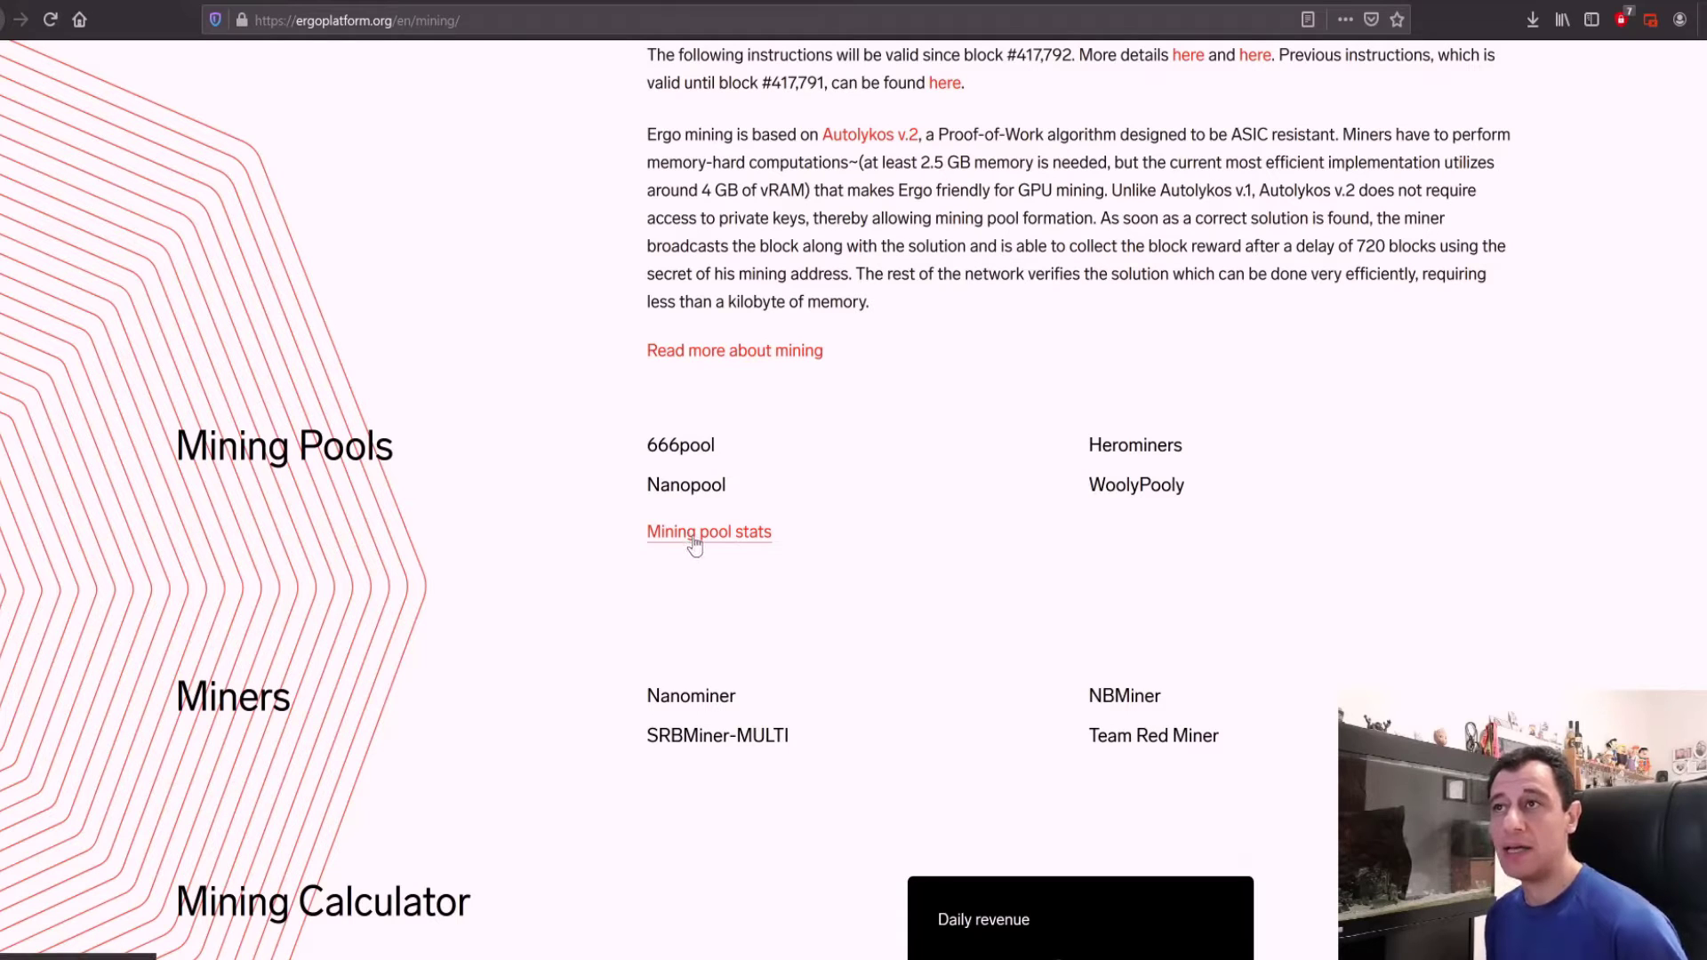
Step: Open the detailed Ergo mining guide, follow its Nvidia Miner link, and go to the NBMiner releases tab
left_click(731, 352)
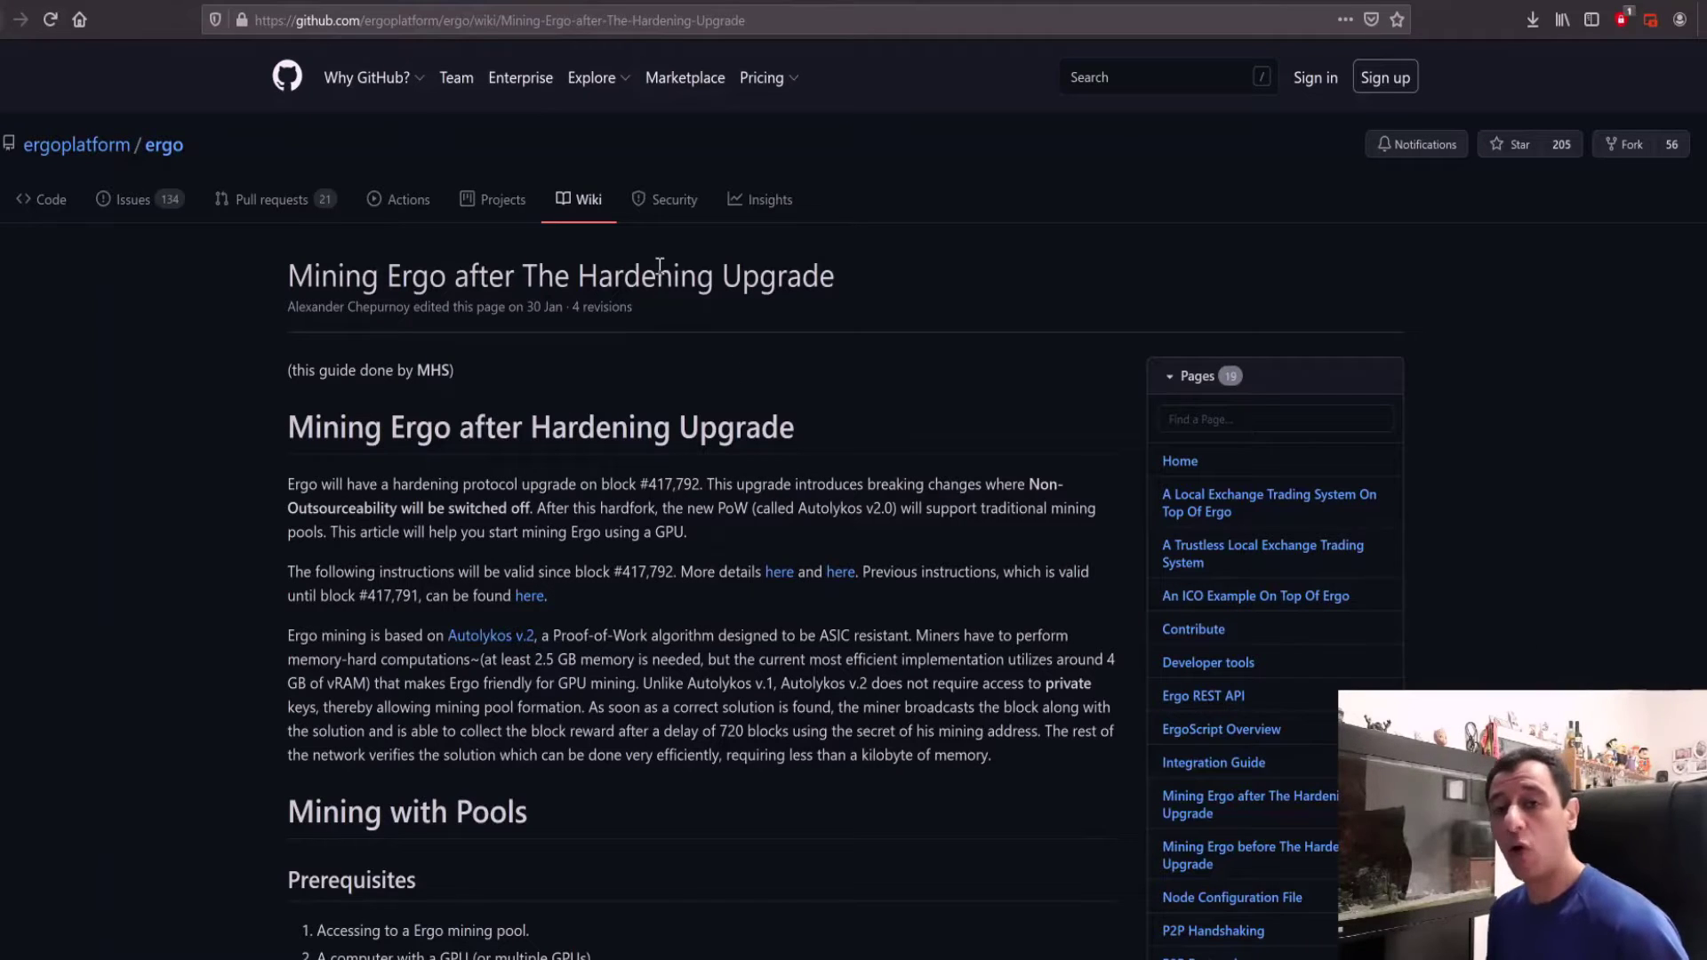
scroll(674, 275, "down", 4)
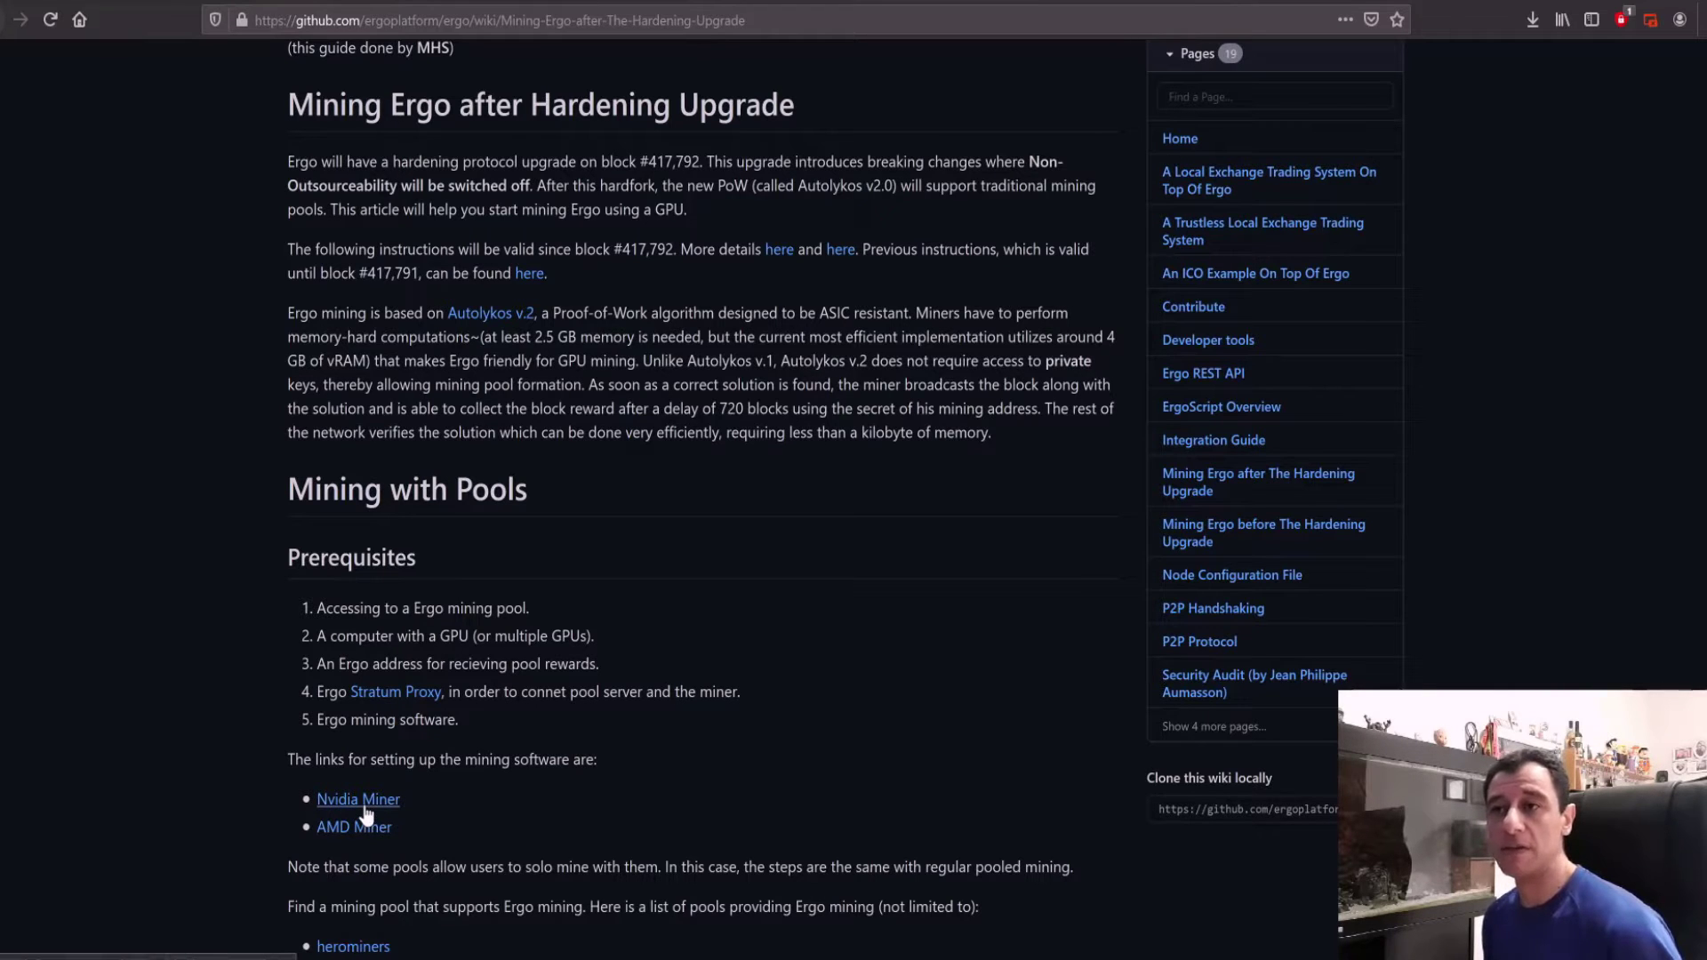
left_click(374, 805)
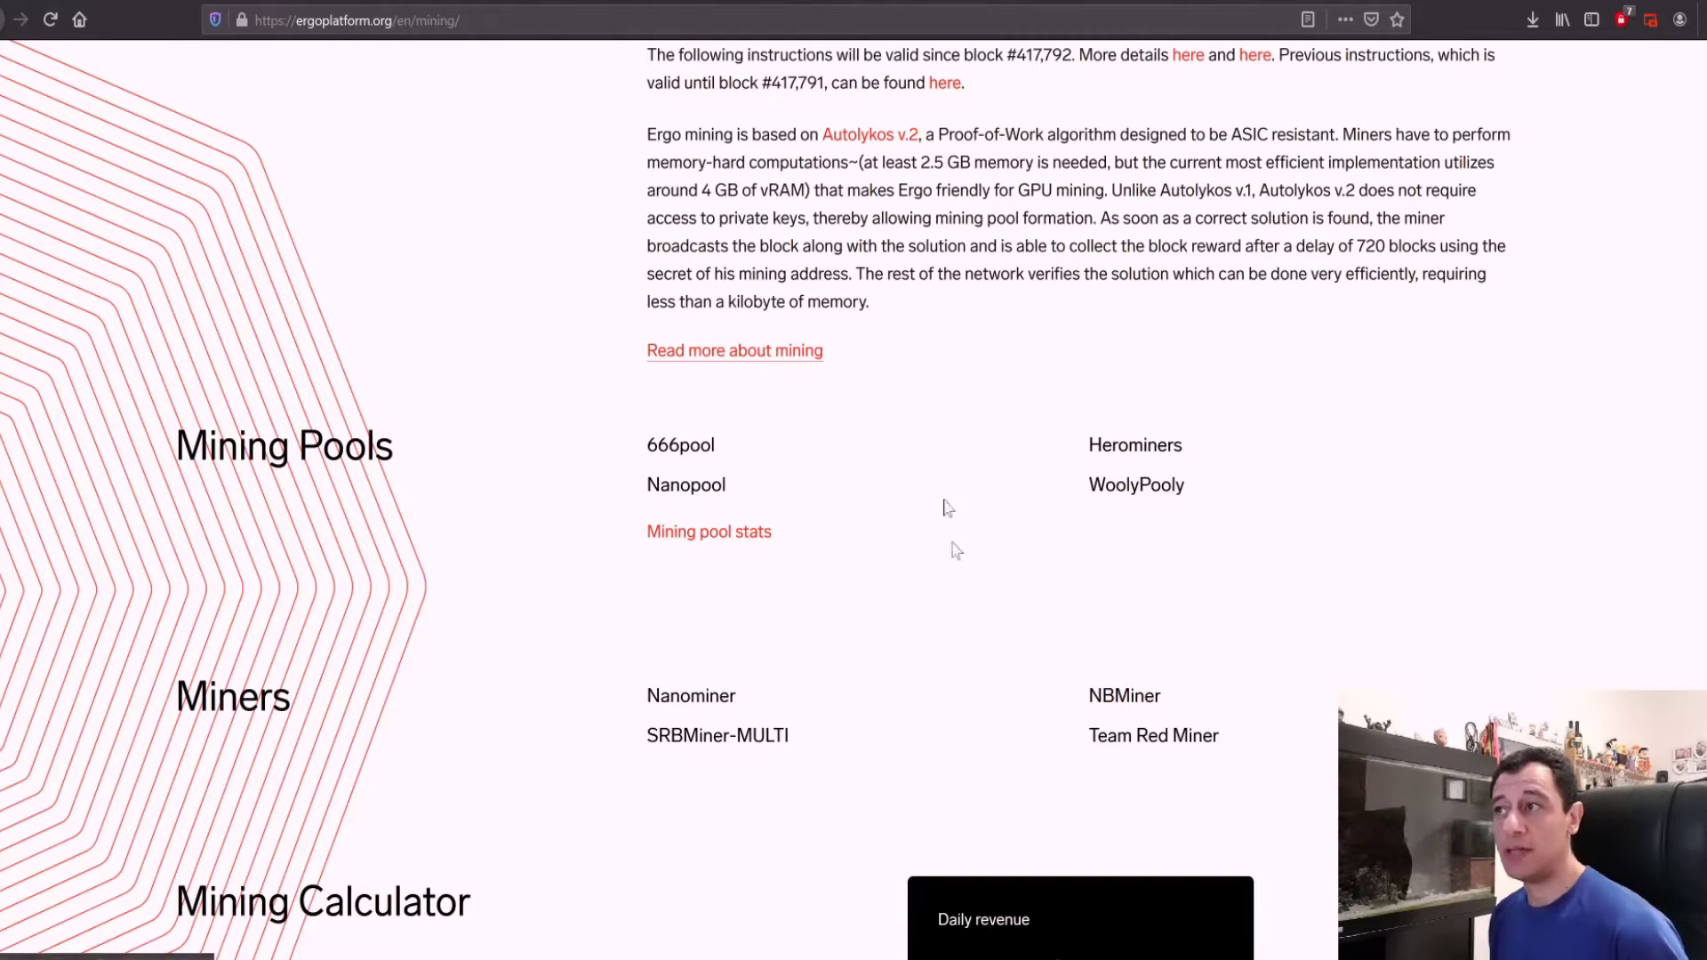
left_click(712, 2)
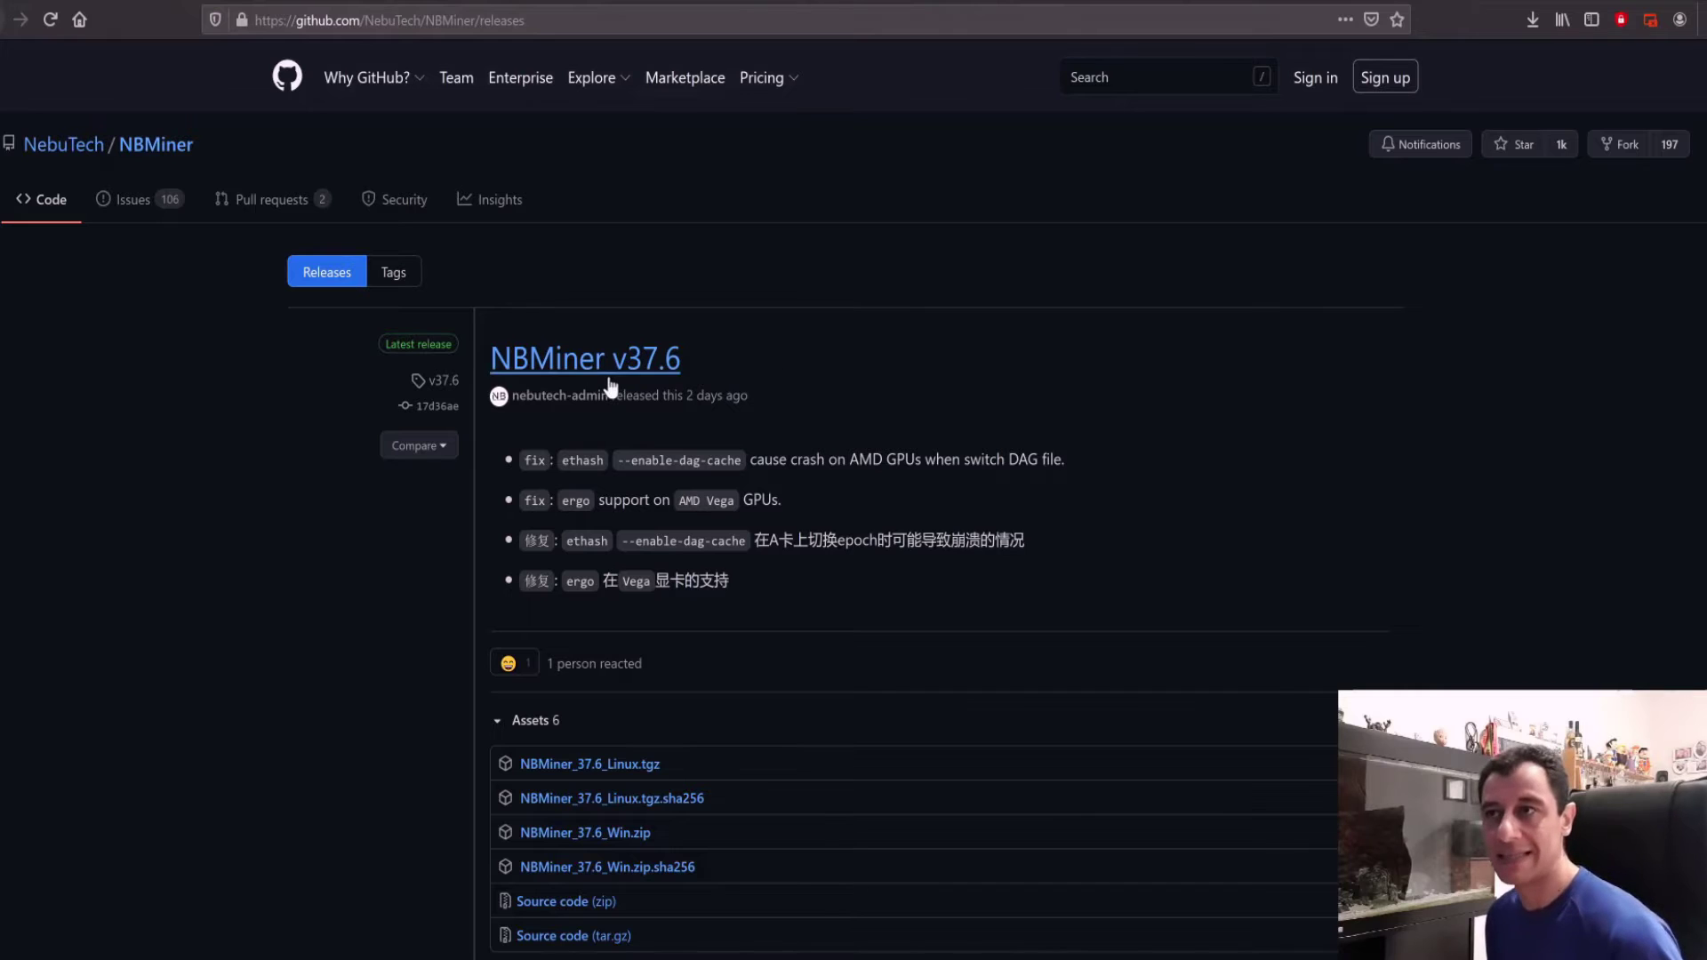
Step: Look over the NBMiner v37.6 release, then bring up the extracted NBMiner_Win folder in File Explorer
scroll(675, 716, "down", 2)
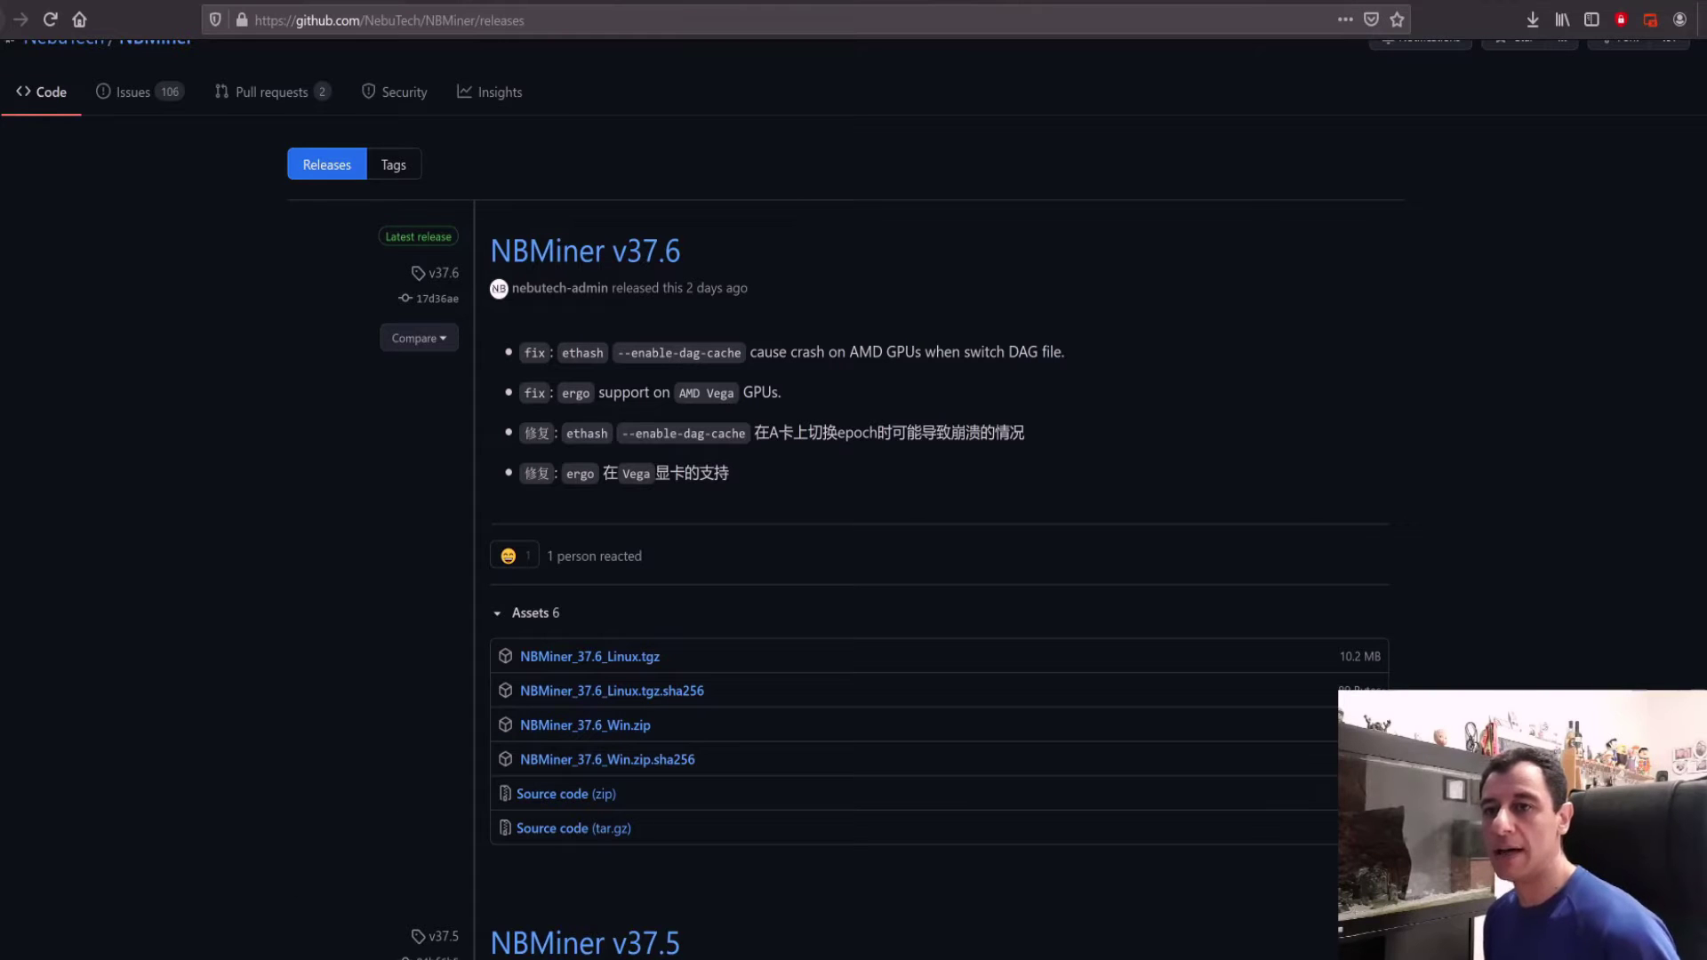
left_click(93, 893)
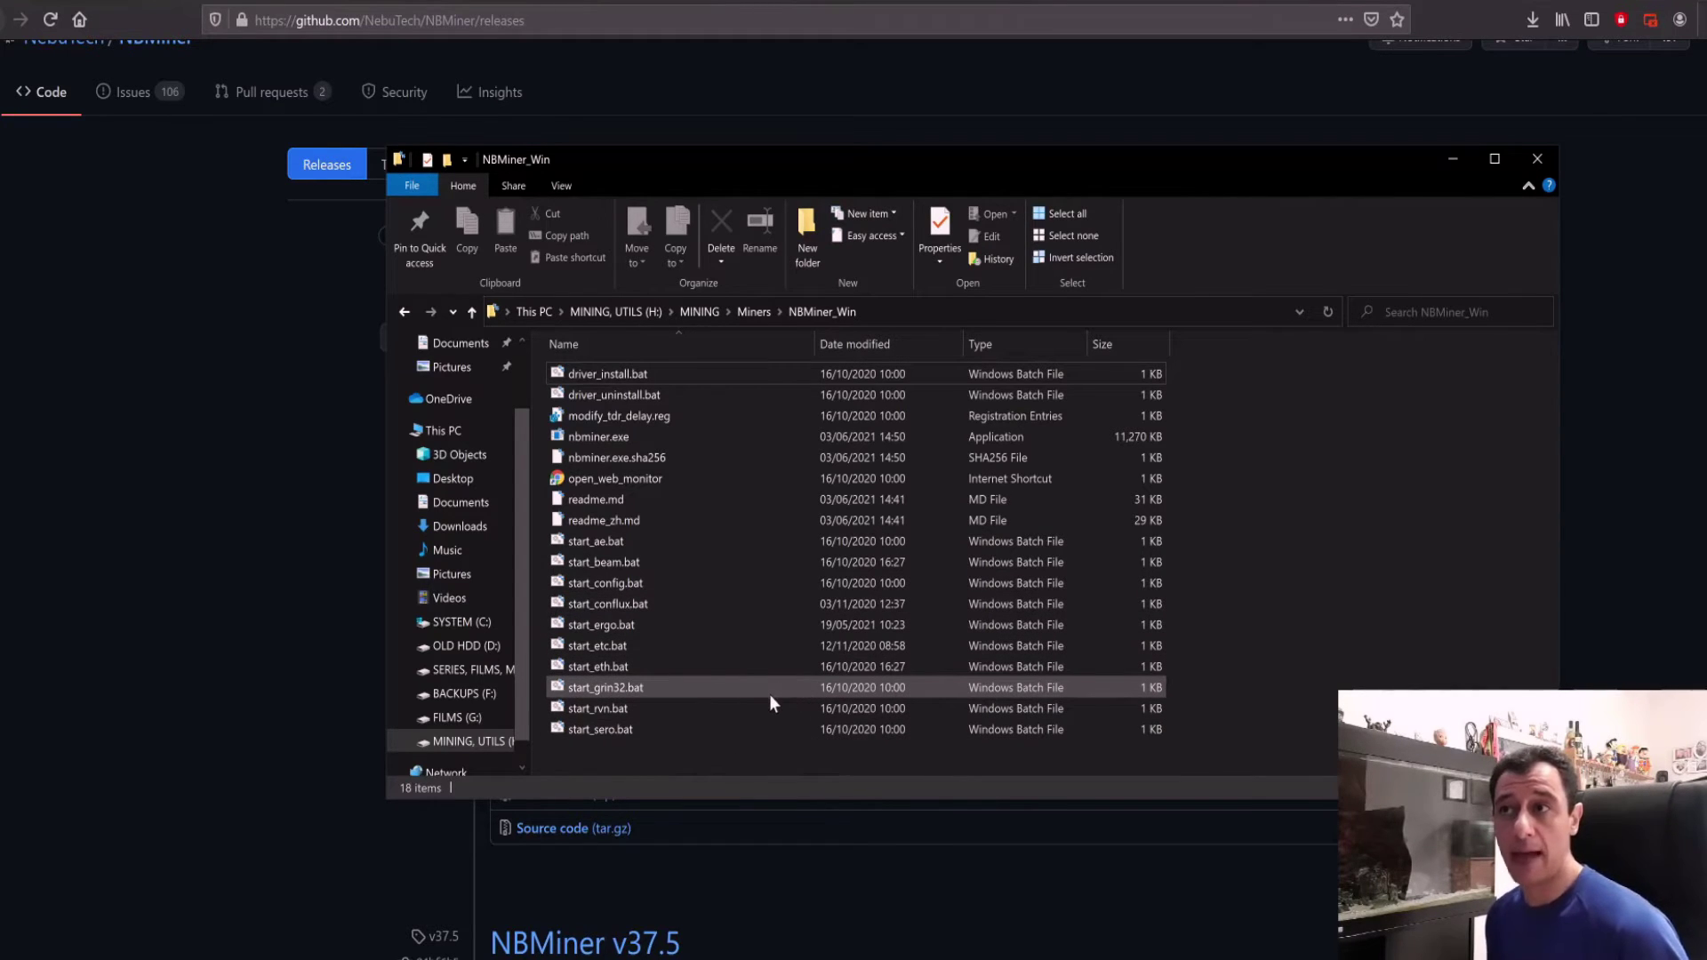
Step: Bring up the context menu for start_ergo.bat in the NBMiner_Win folder
right_click(621, 624)
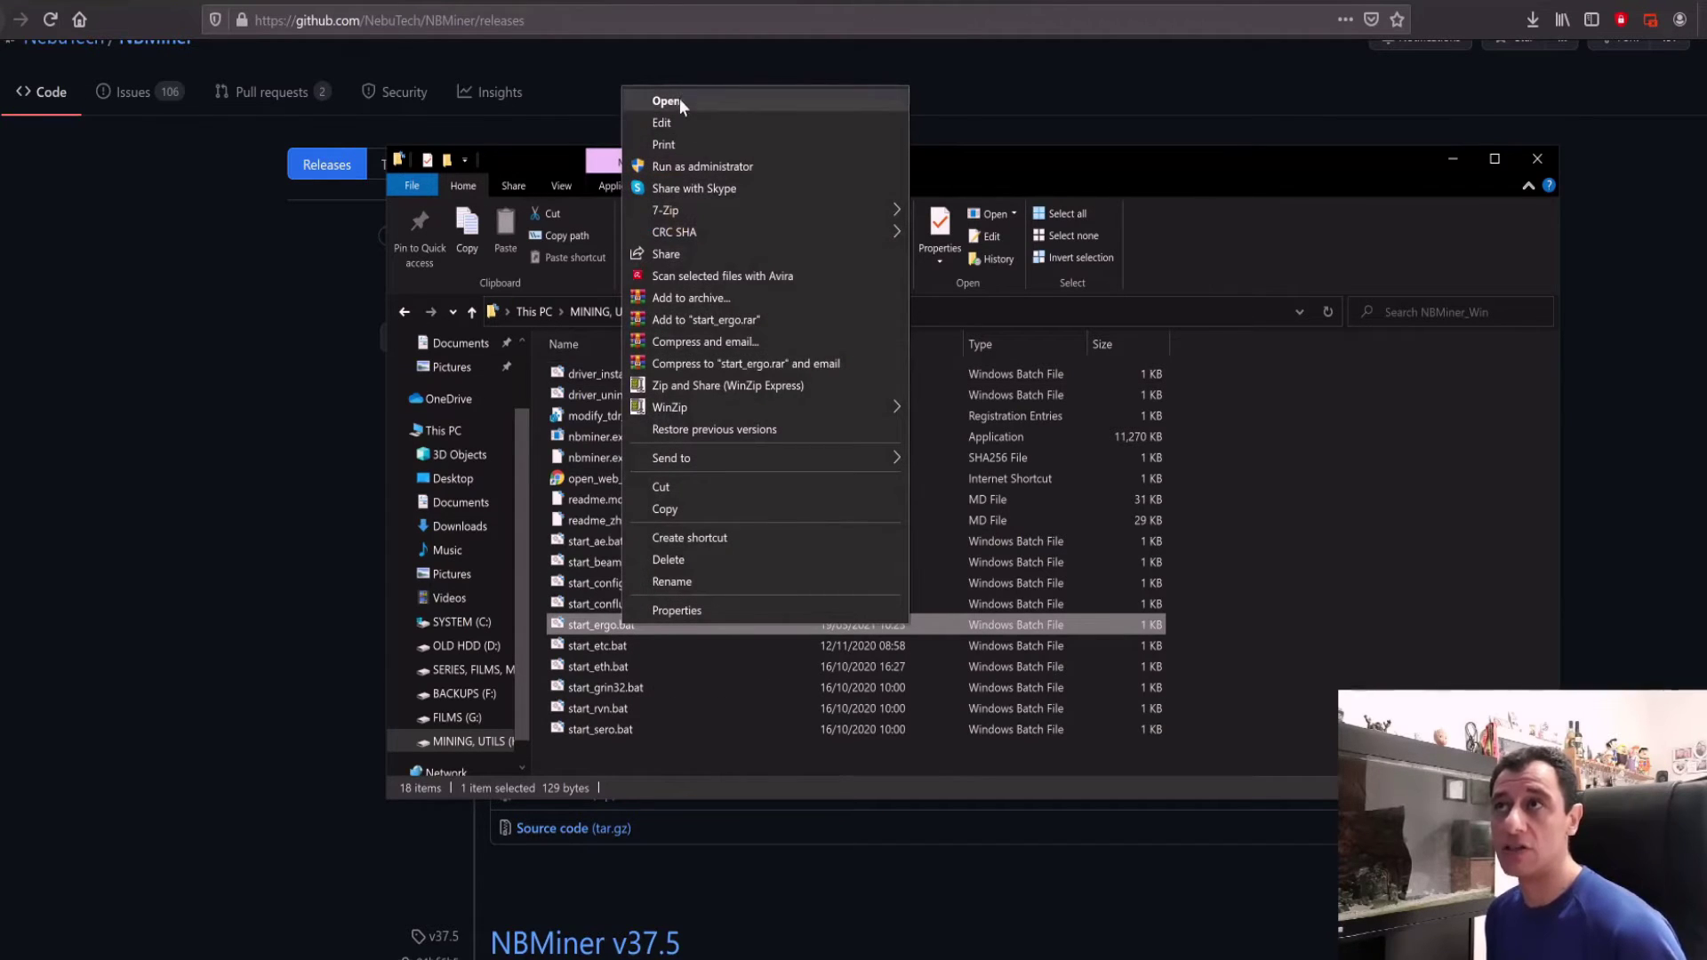
Step: Edit start_ergo.bat in Notepad, inspect its //hk herominers pool address, then go to the Nanopool Ergo tab
left_click(674, 125)
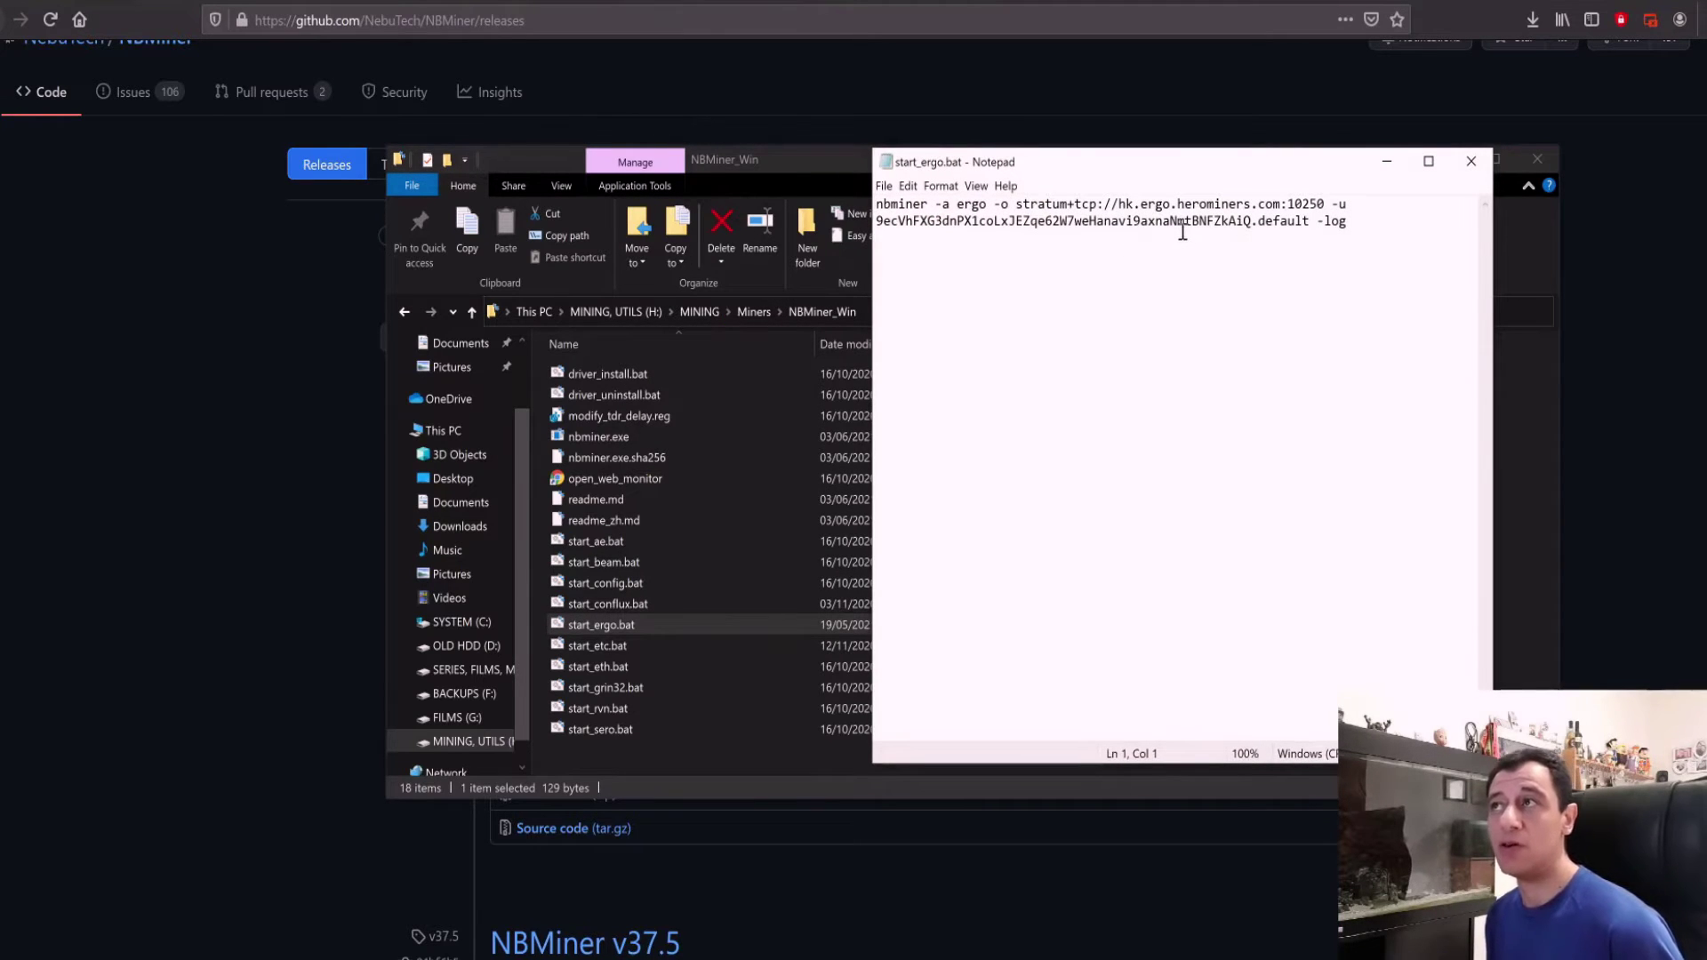
left_click_drag(1191, 172, 1079, 250)
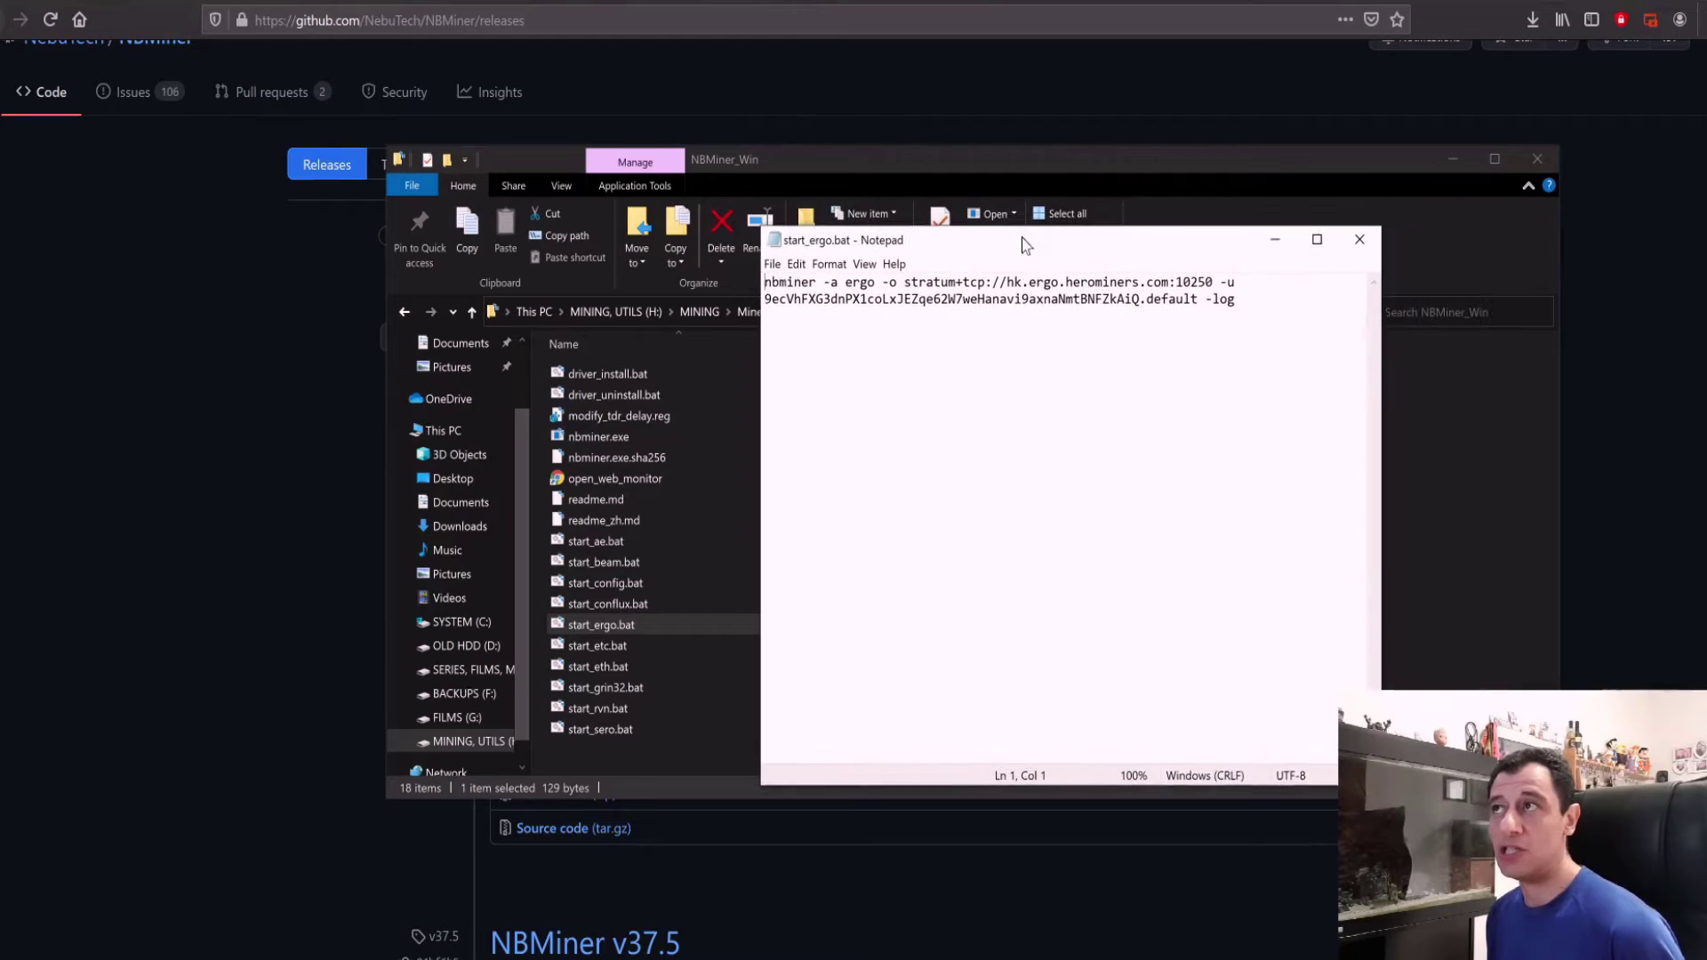
left_click_drag(1001, 281, 1027, 279)
left_click(1109, 287)
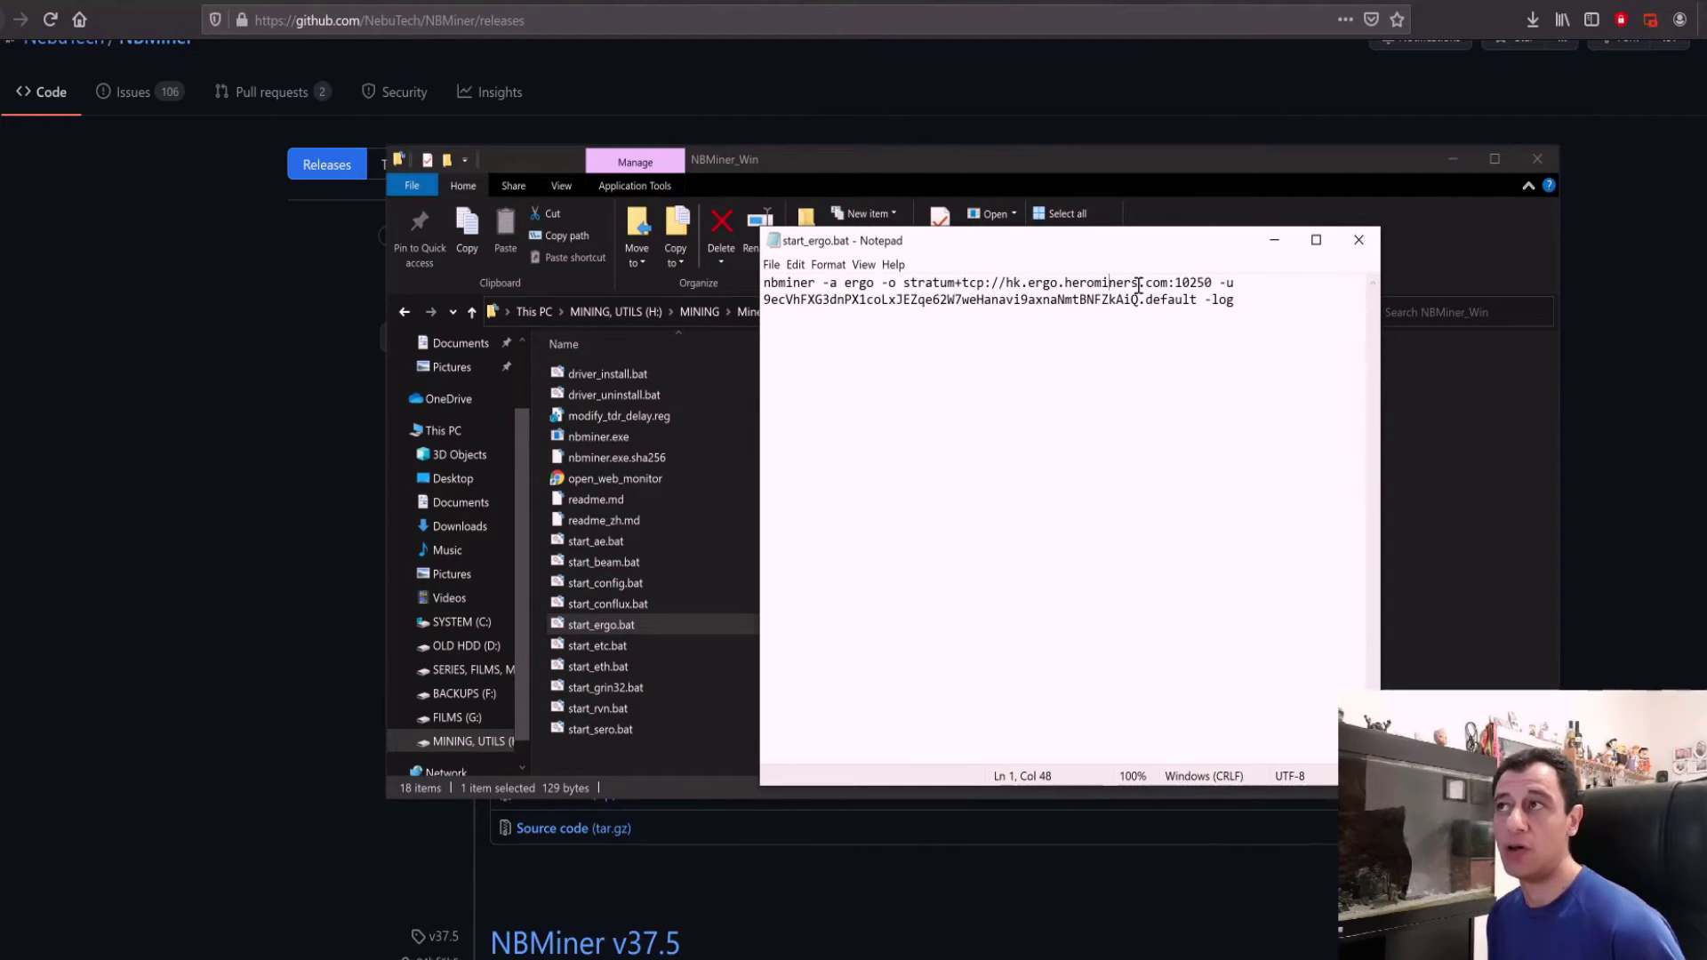
left_click_drag(1021, 283, 991, 282)
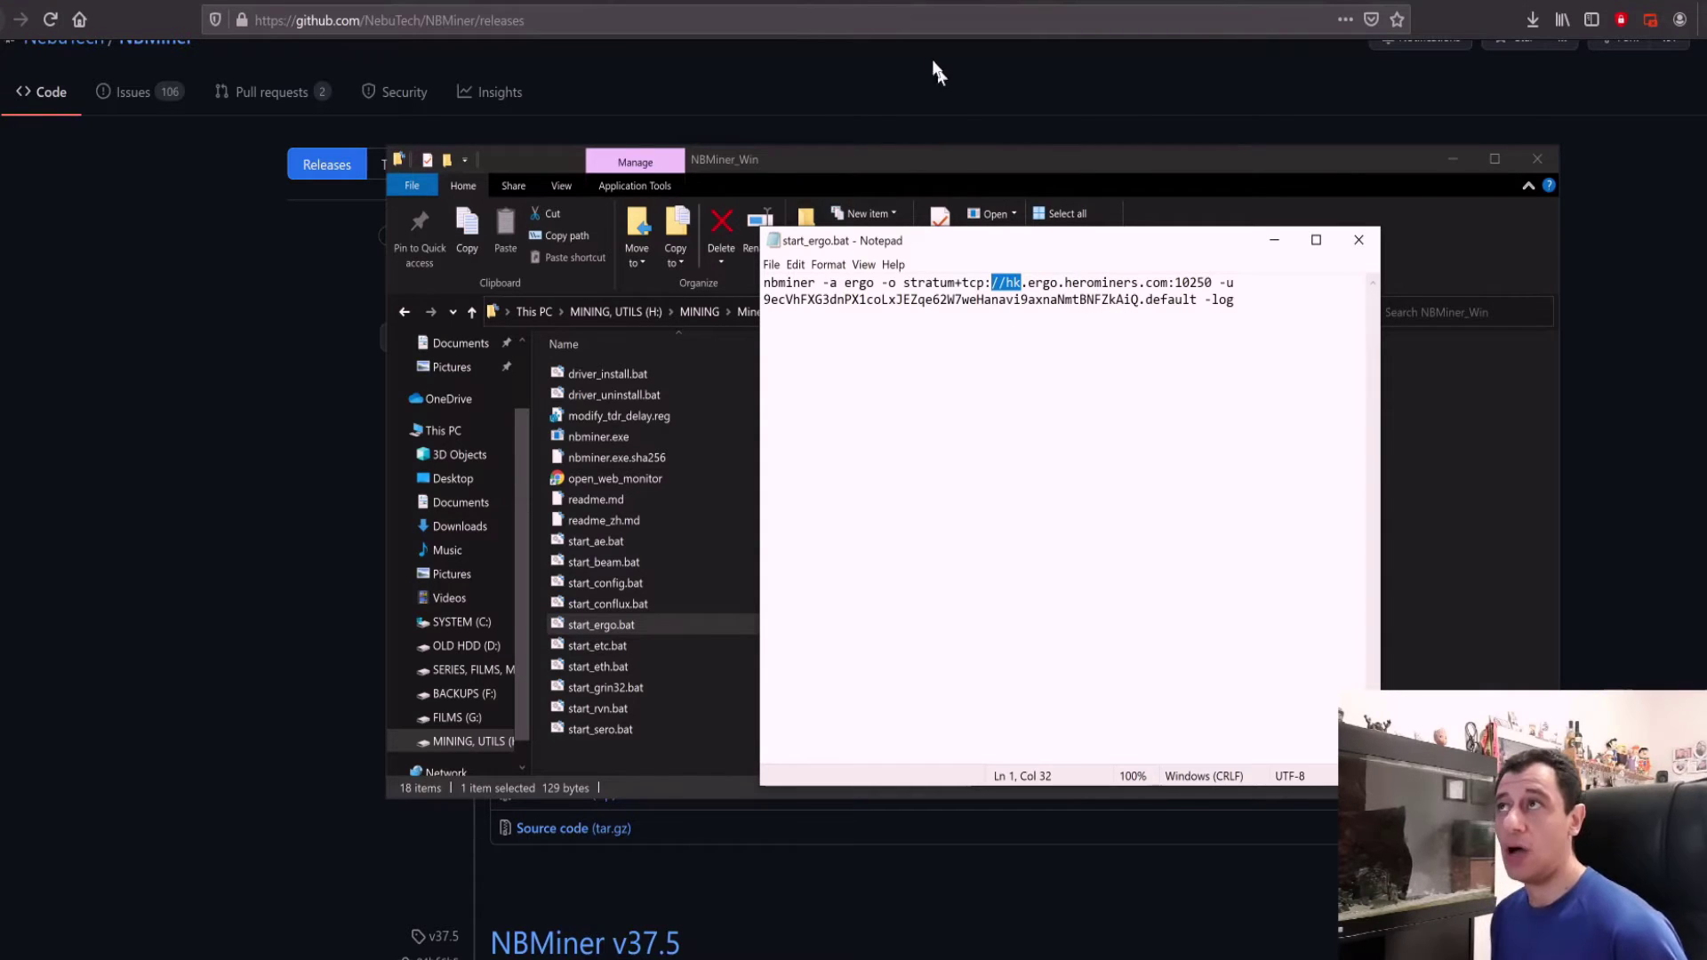
left_click(894, 4)
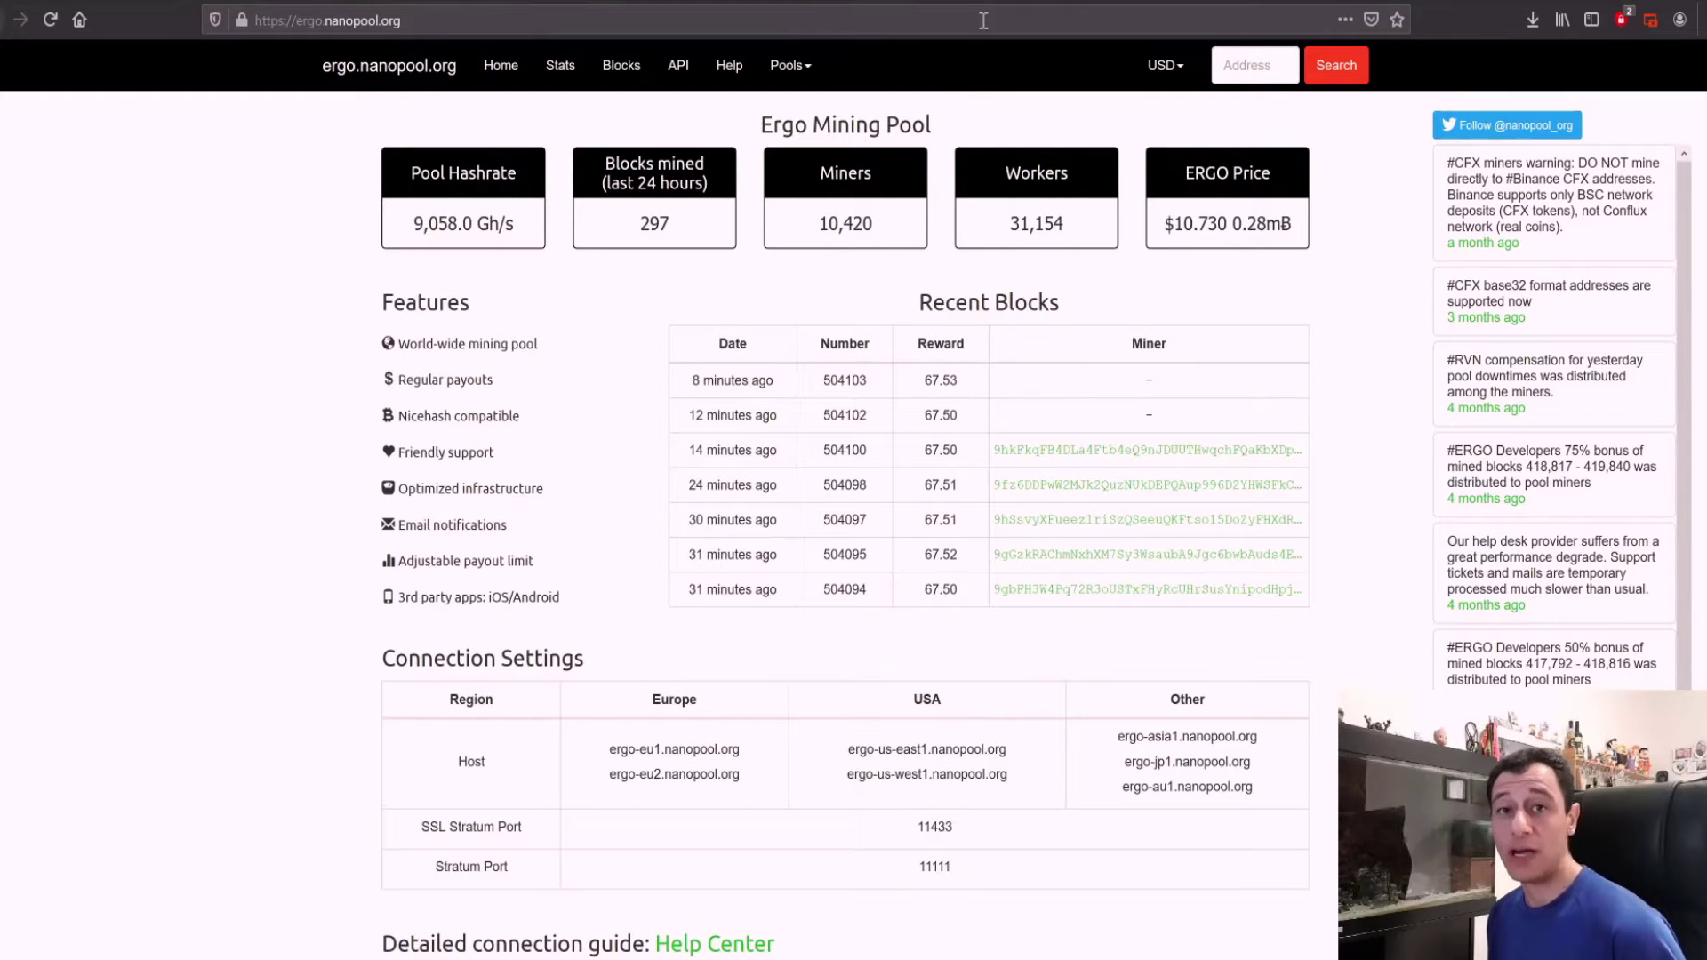
Step: Open WoolyPooly's Ergo connection guide and keep PPLNS as the payout type
left_click(1124, 2)
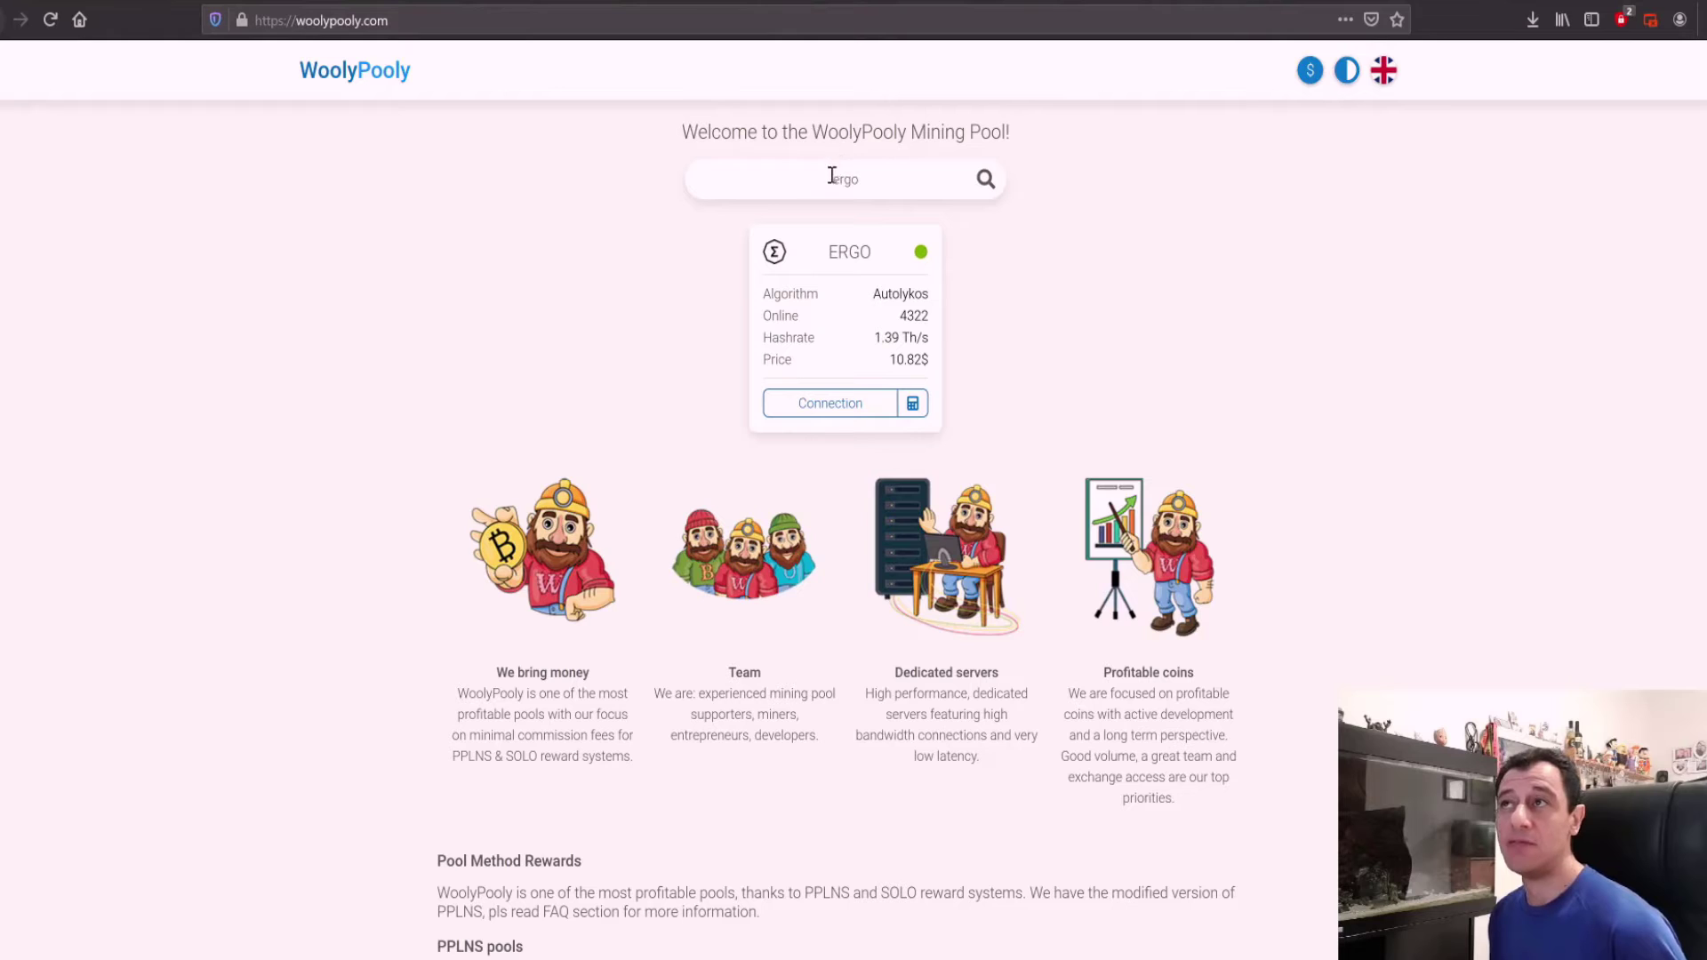
left_click(859, 405)
left_click(864, 455)
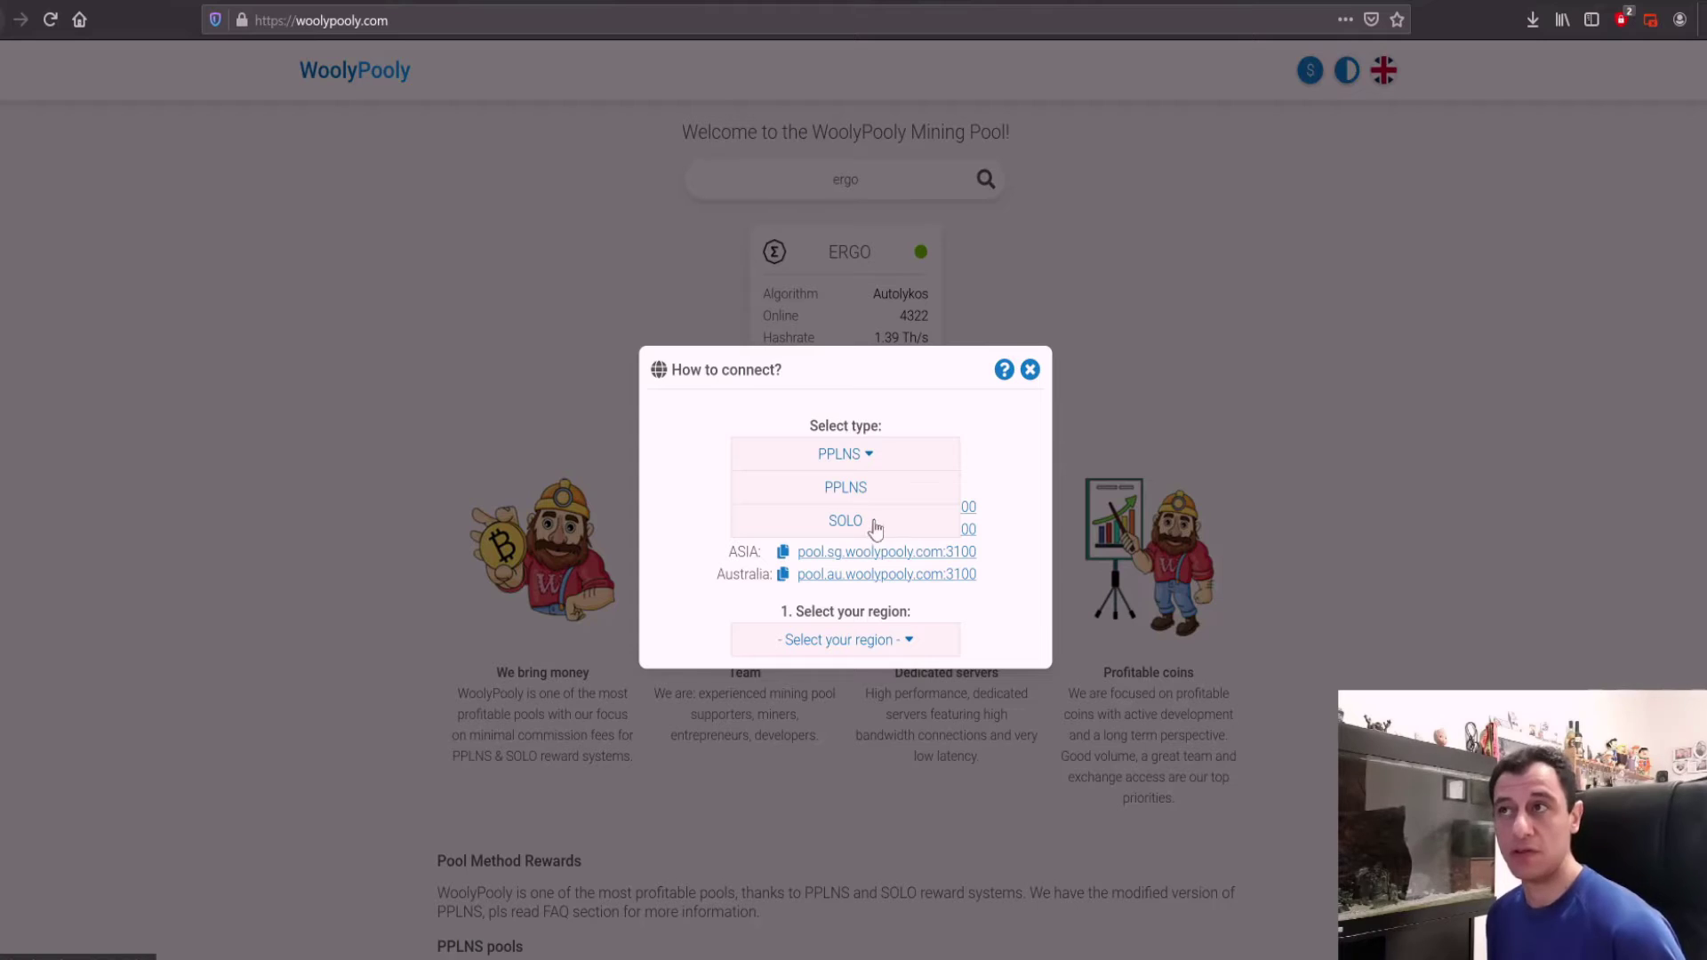
left_click(853, 492)
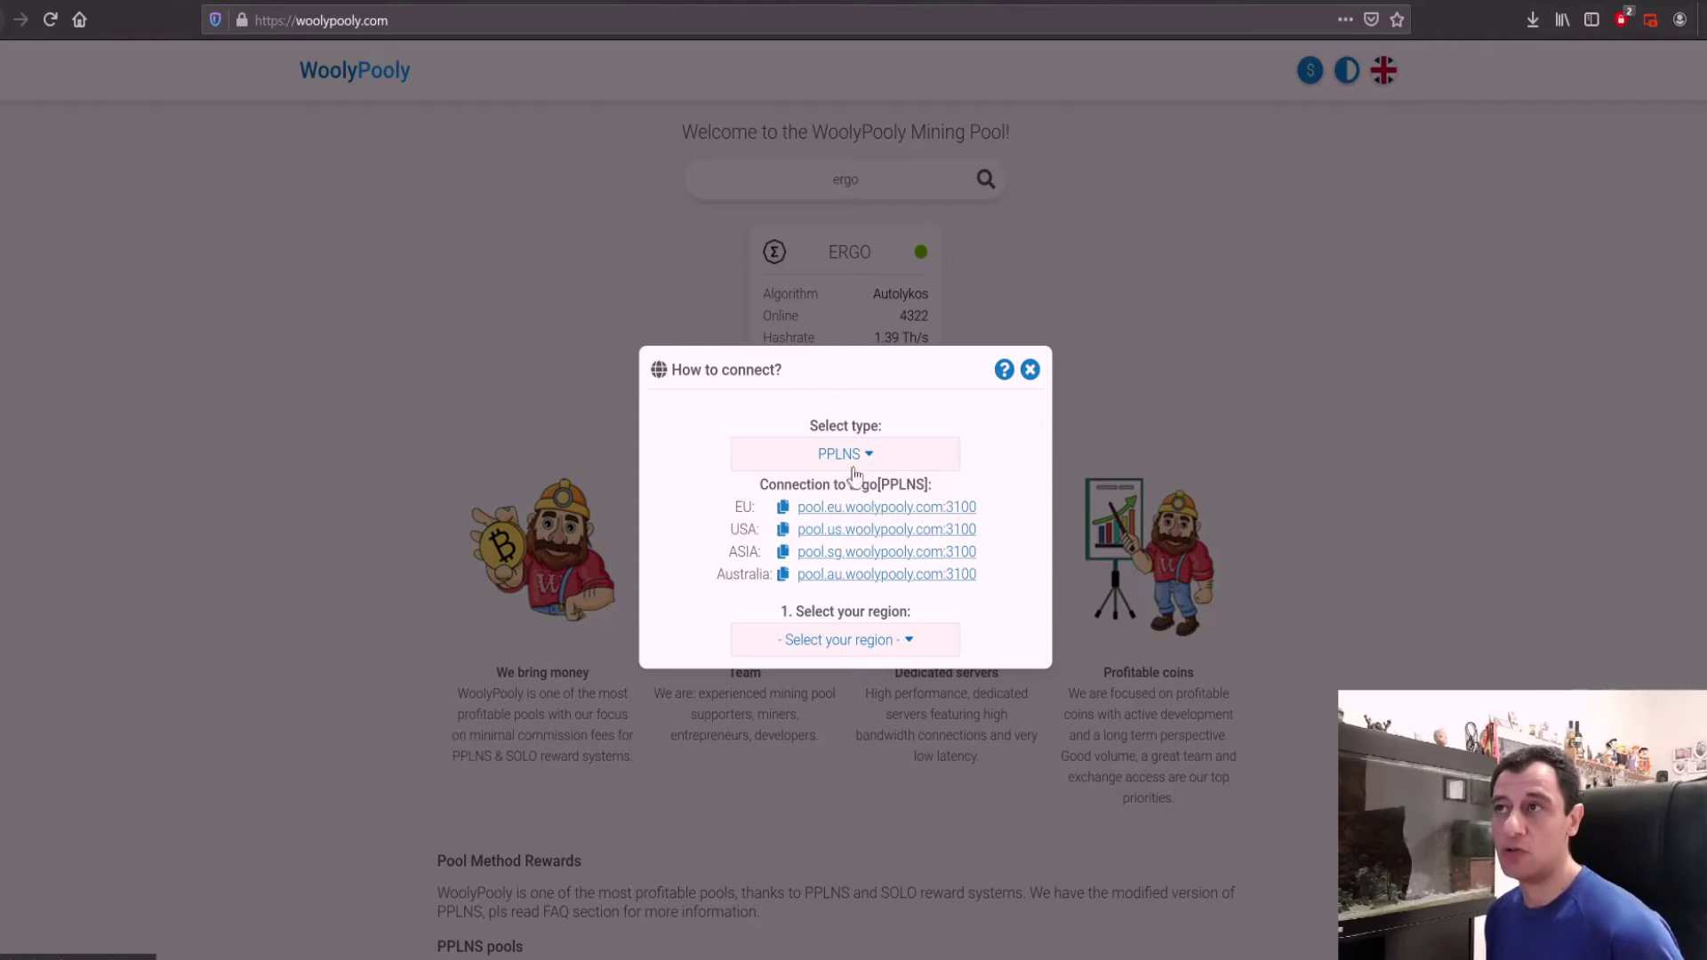
Step: In the connection guide, choose Europe as the region and nbminer as the miner
left_click(885, 645)
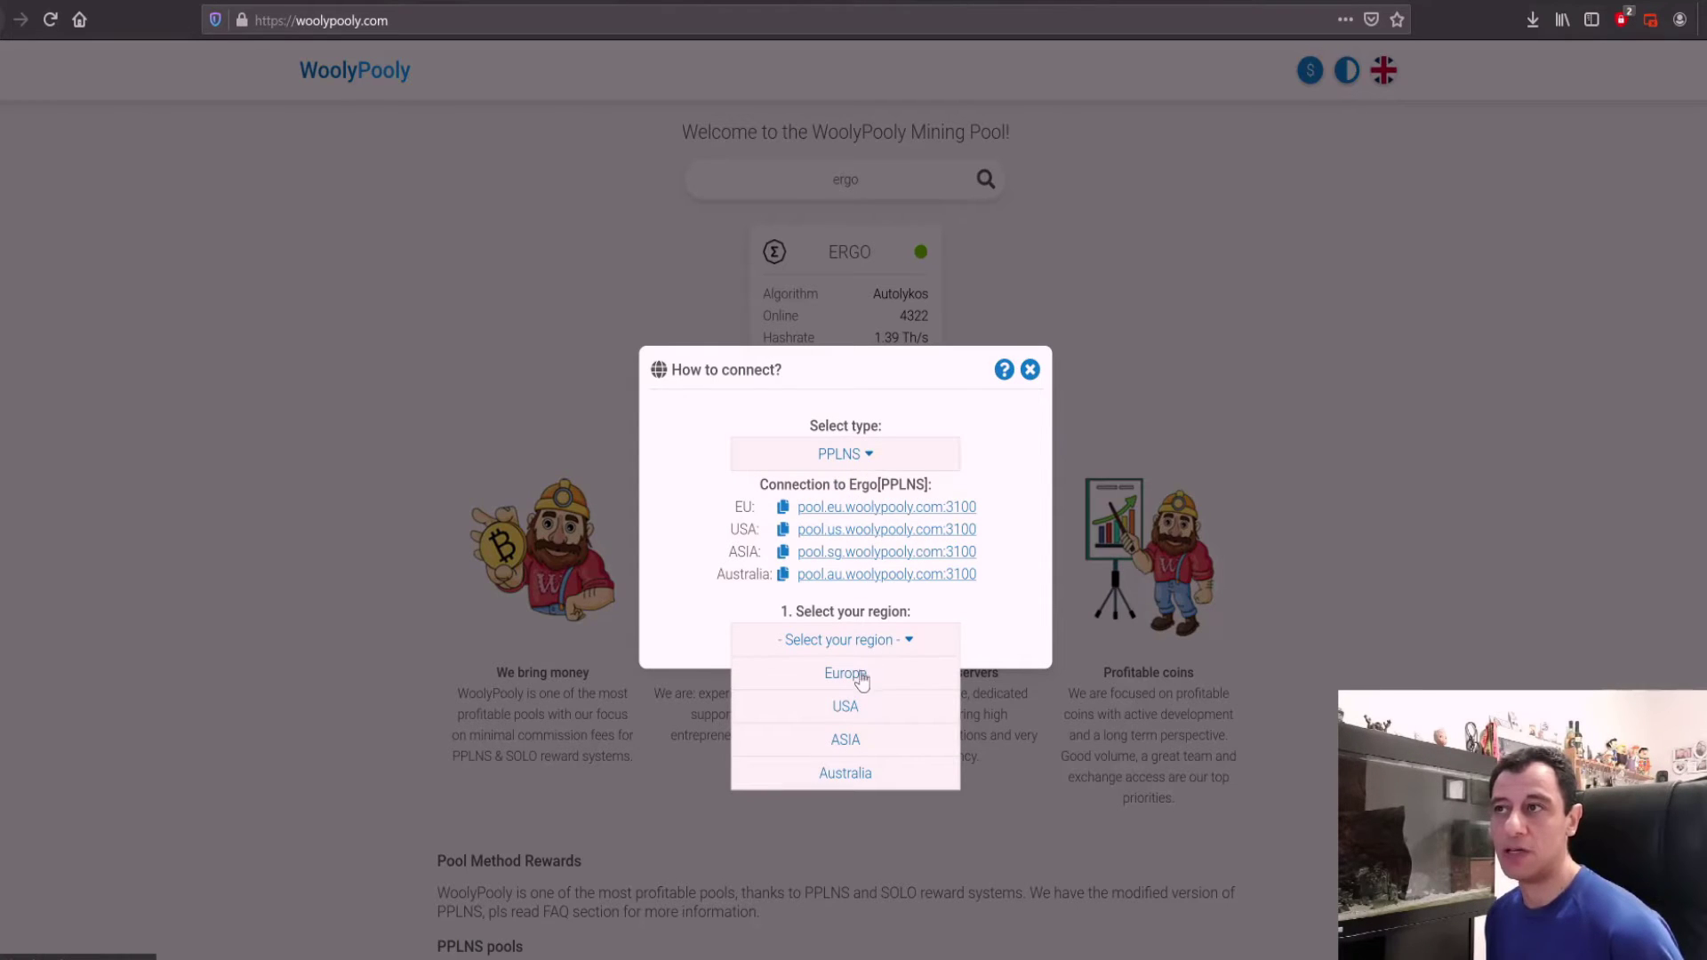
left_click(860, 676)
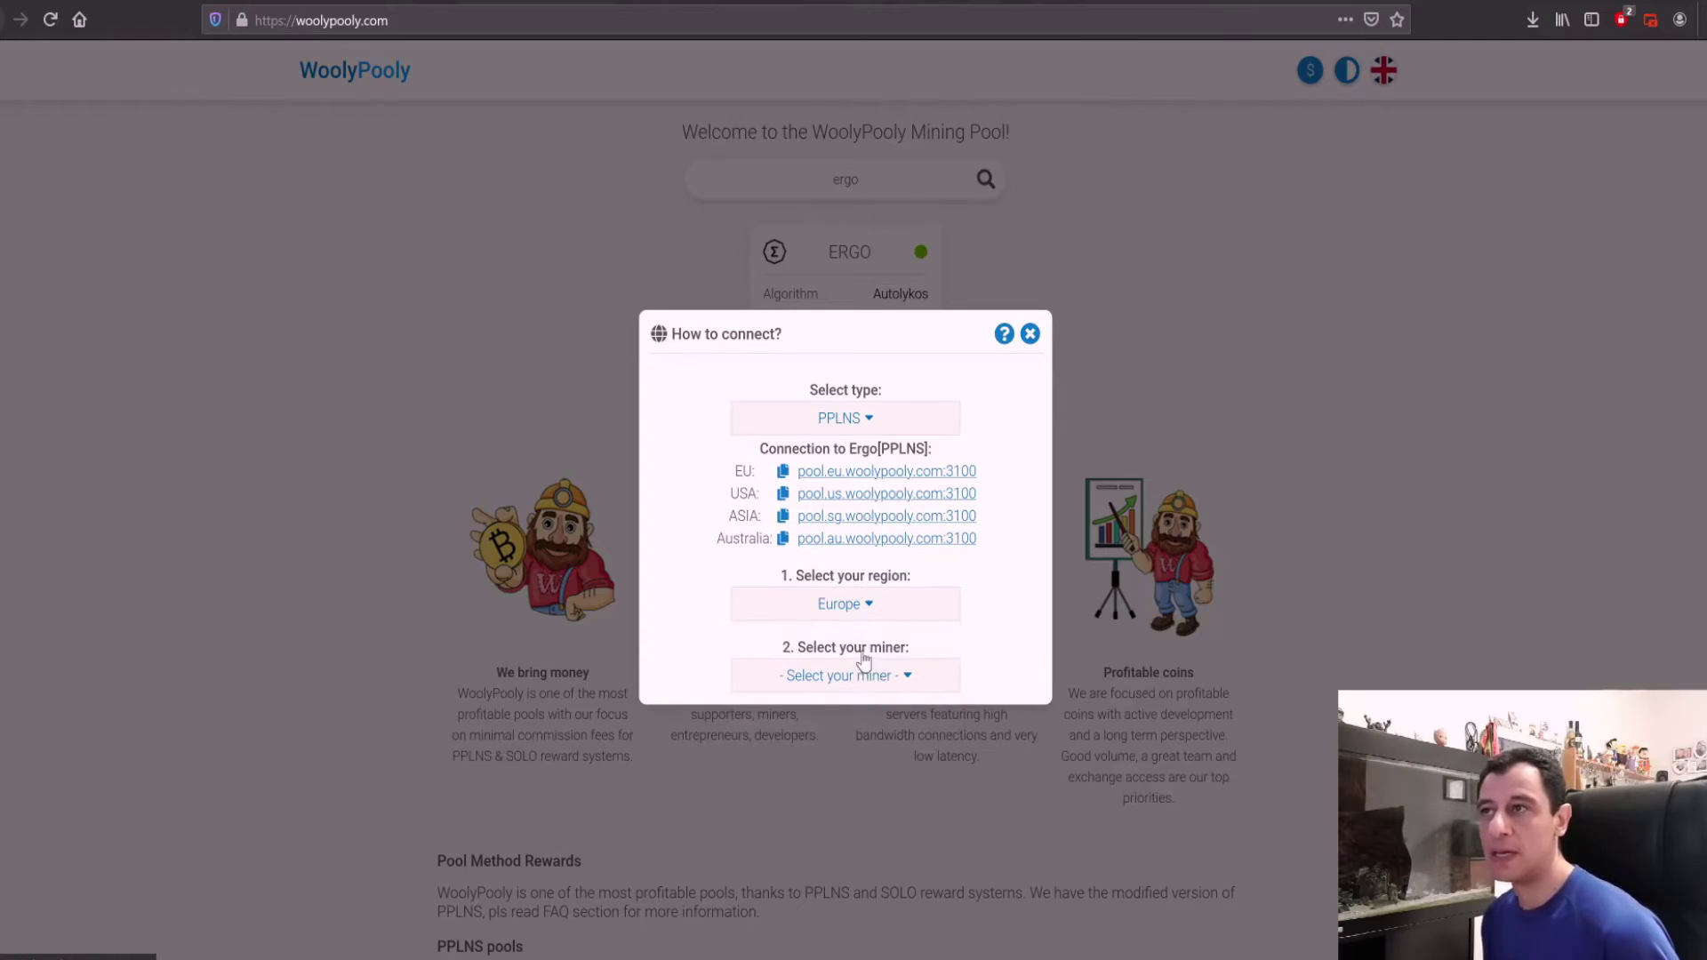
left_click(862, 681)
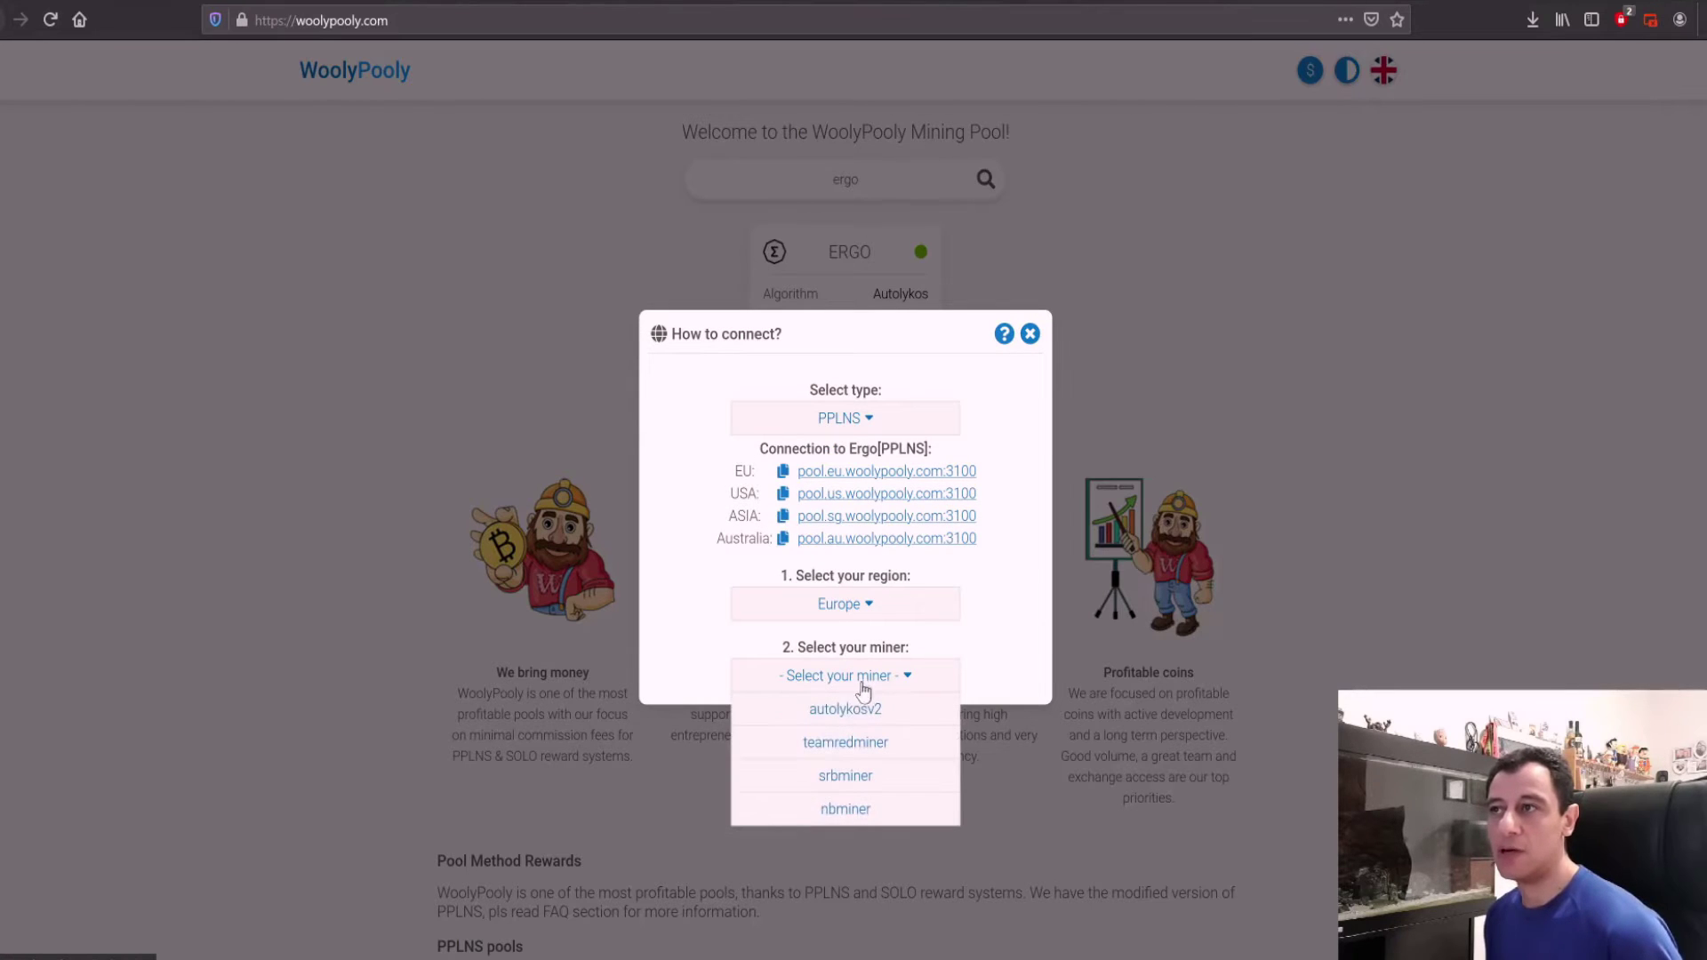
left_click(842, 811)
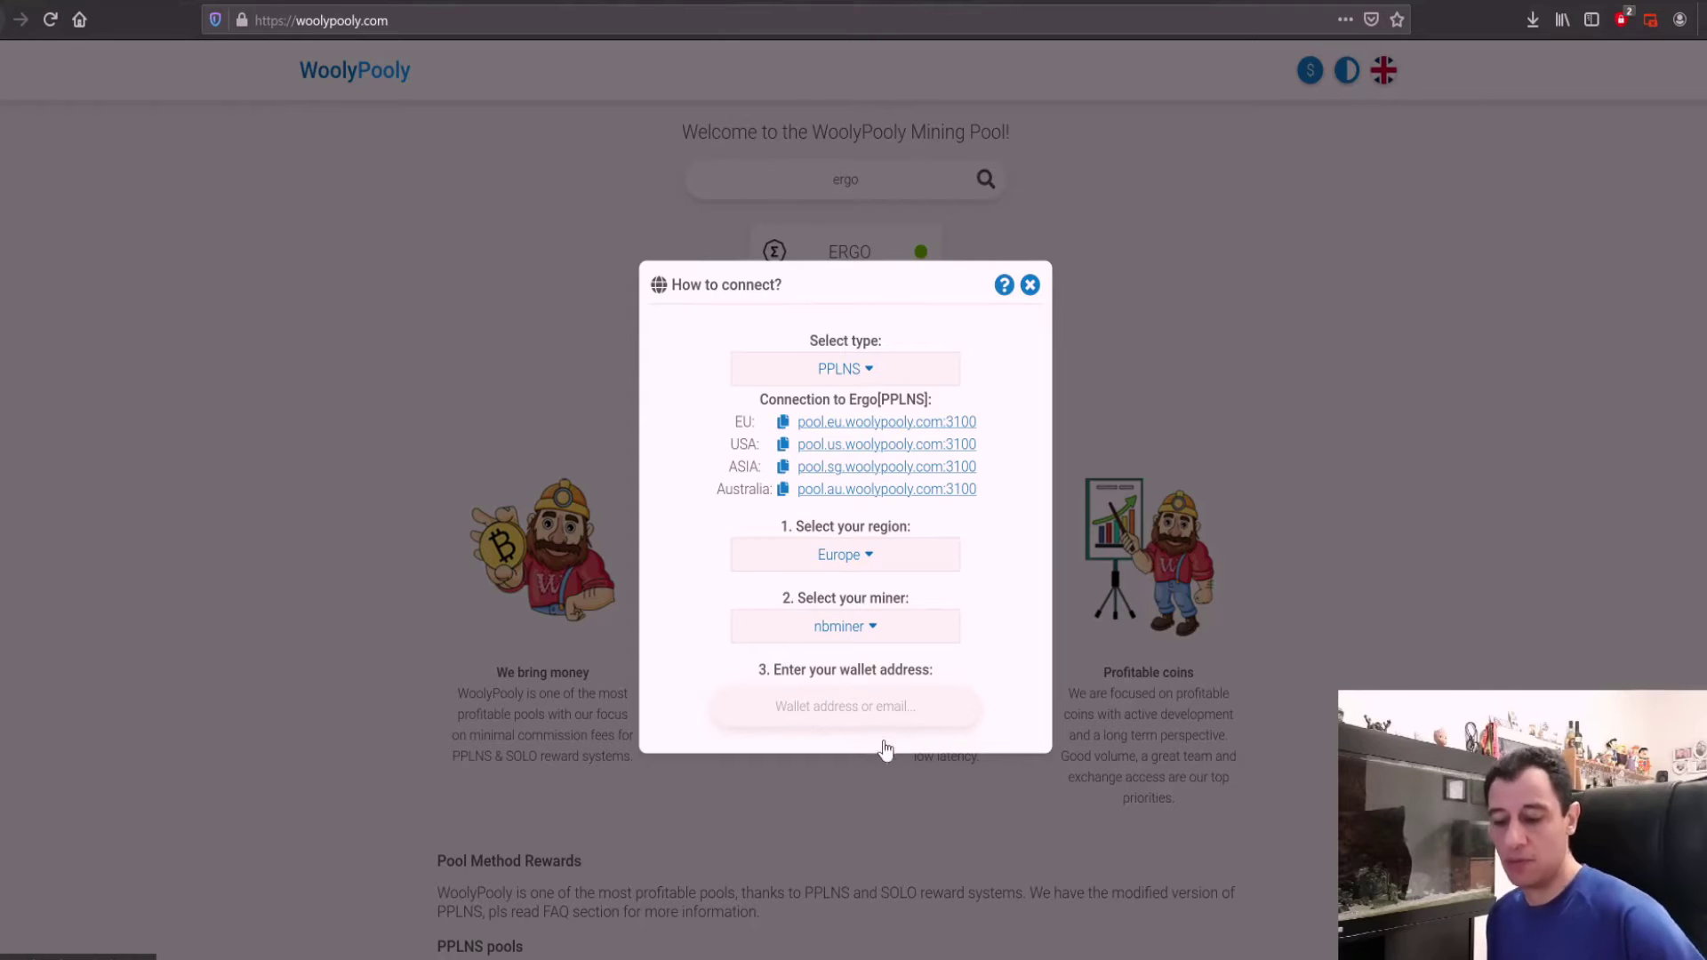
Step: Paste the wallet address, enter worker name techoguy, then minimise Notepad and close the guide
key("ctrl+v")
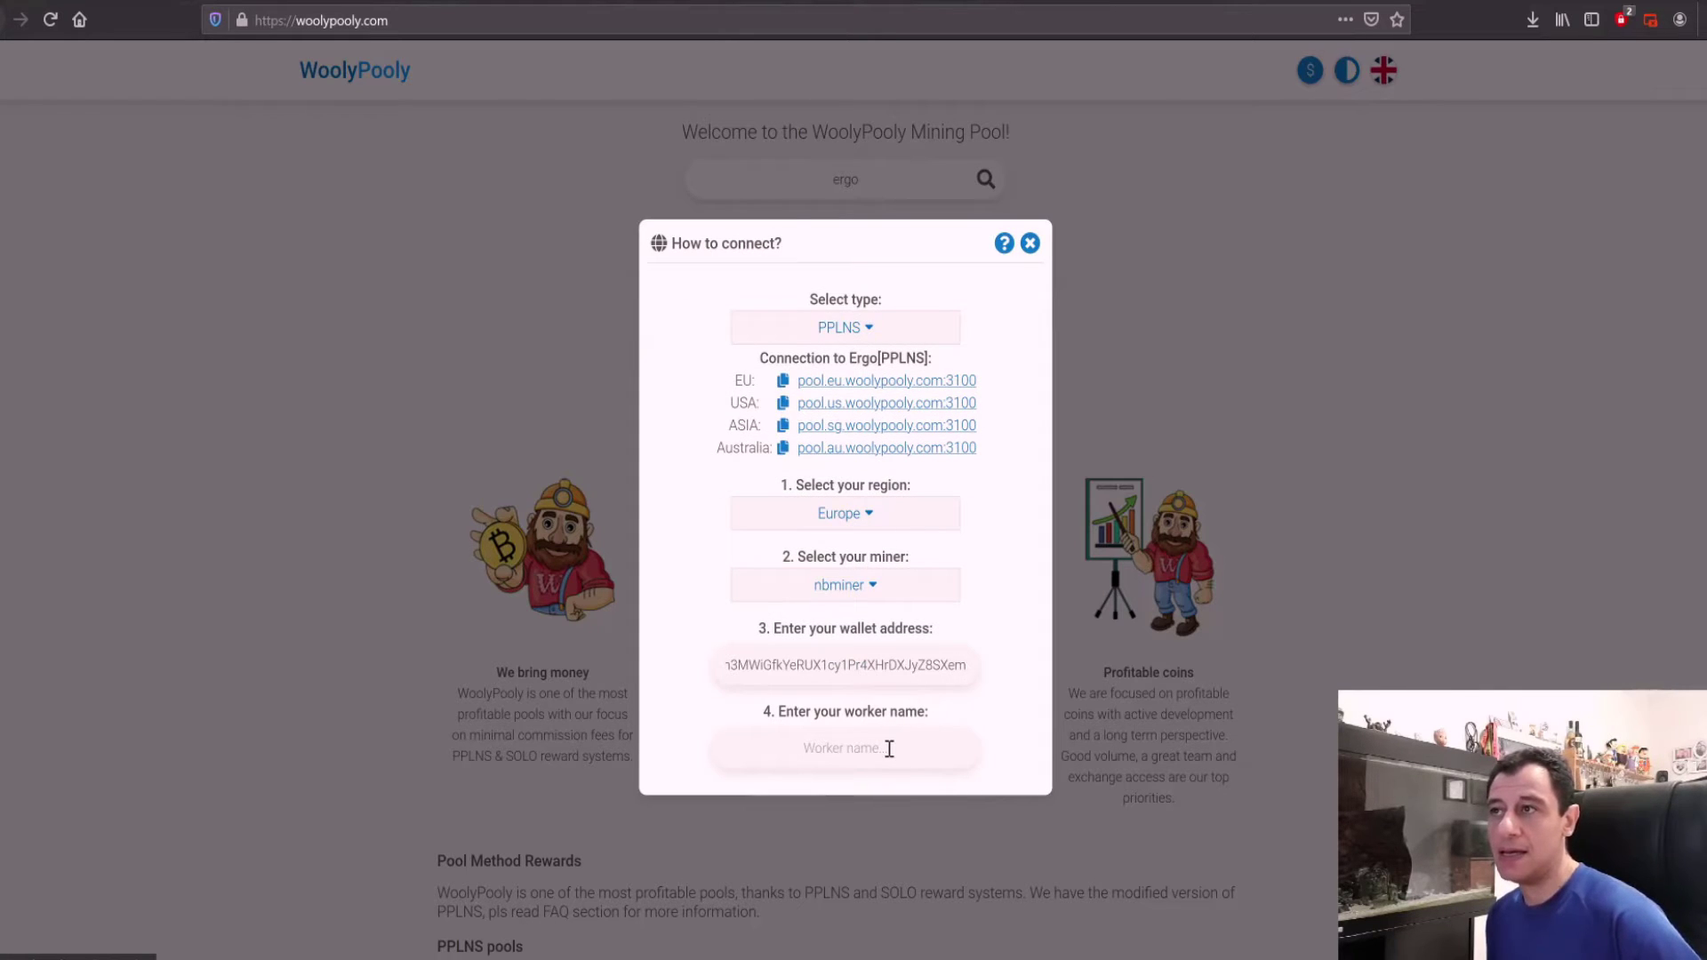
type("ter")
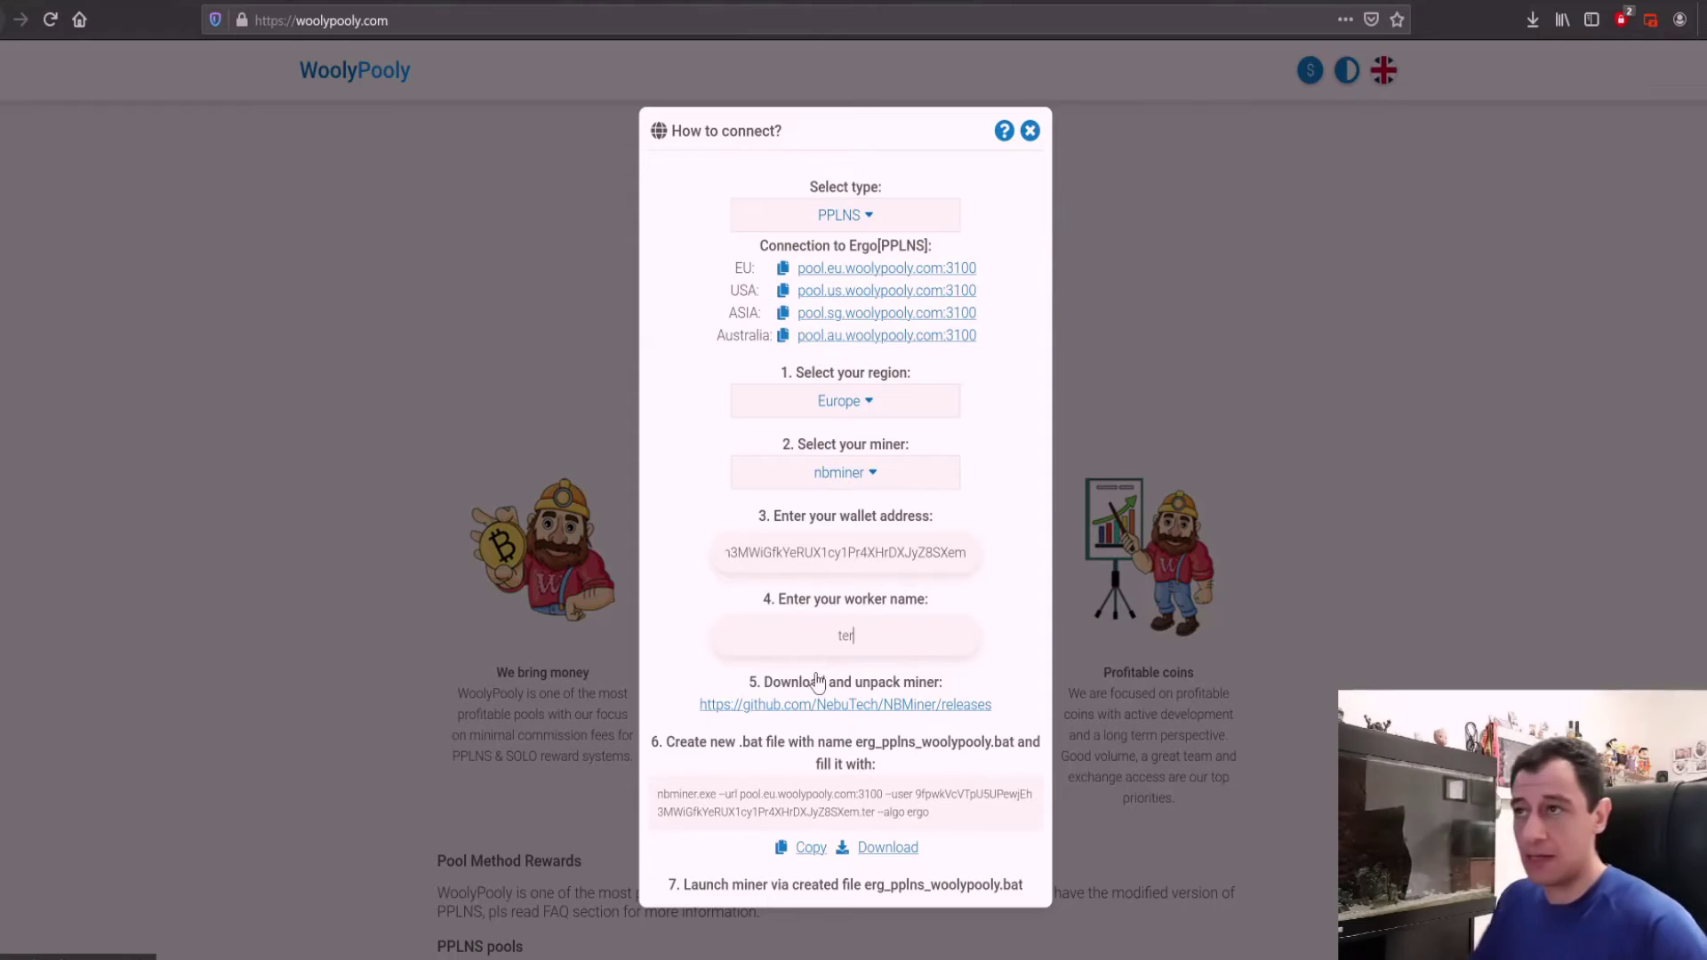
key("BackSpace")
type("choguy")
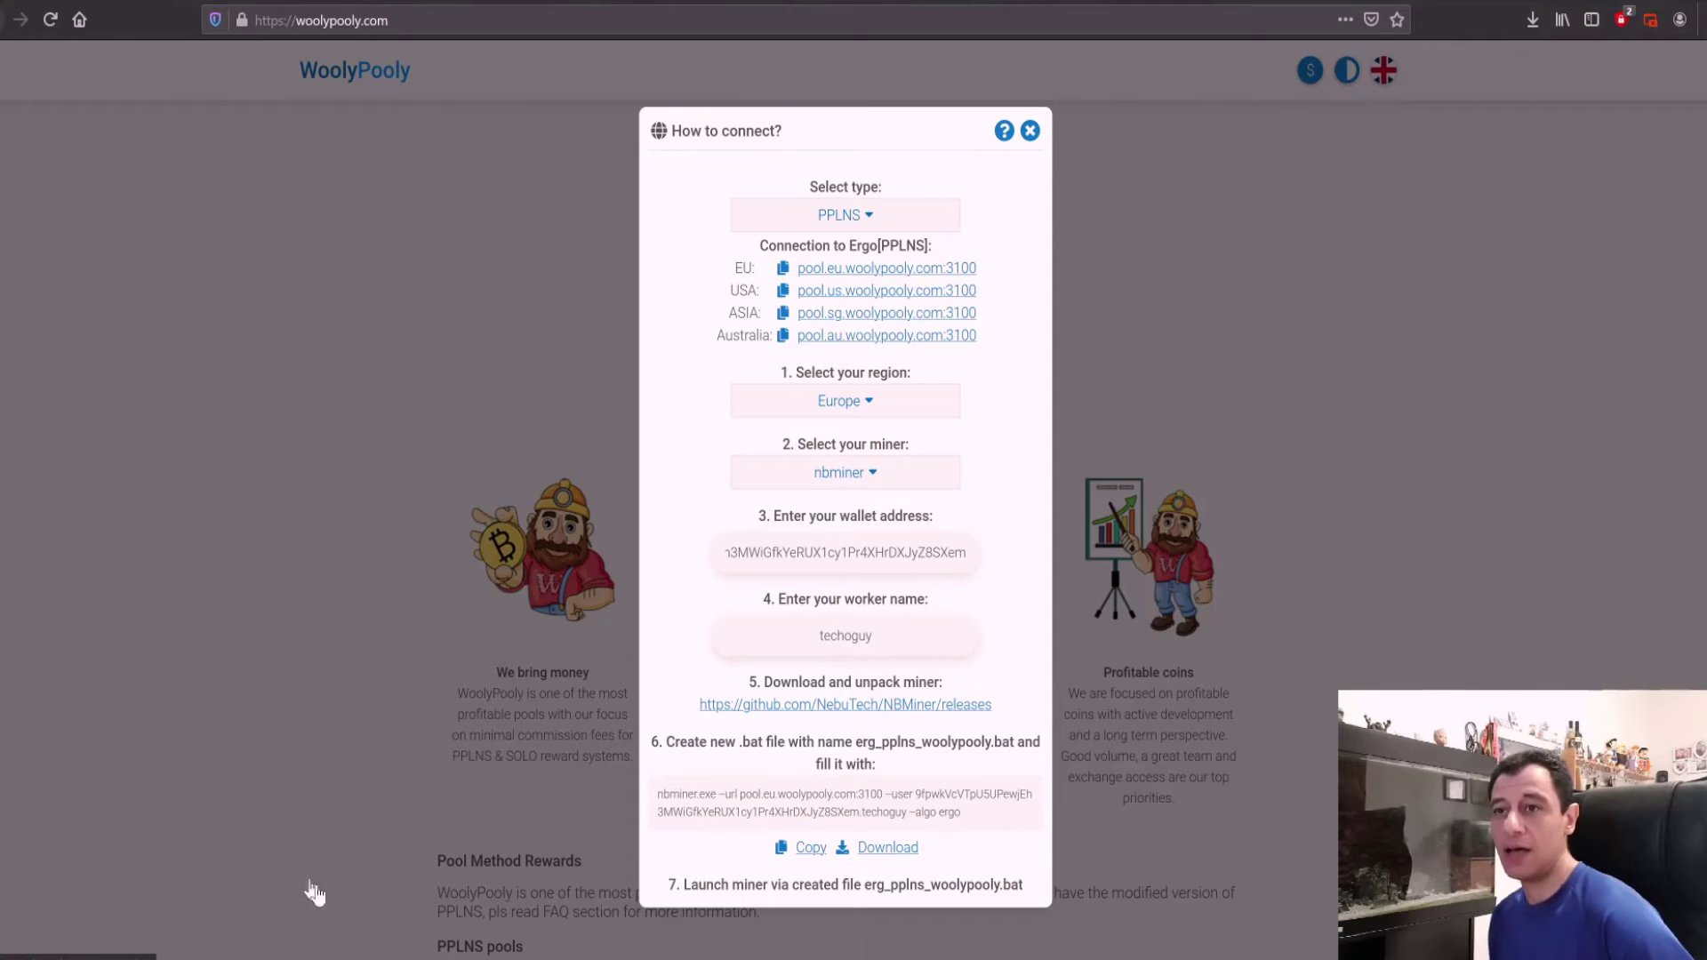
key("alt+Tab")
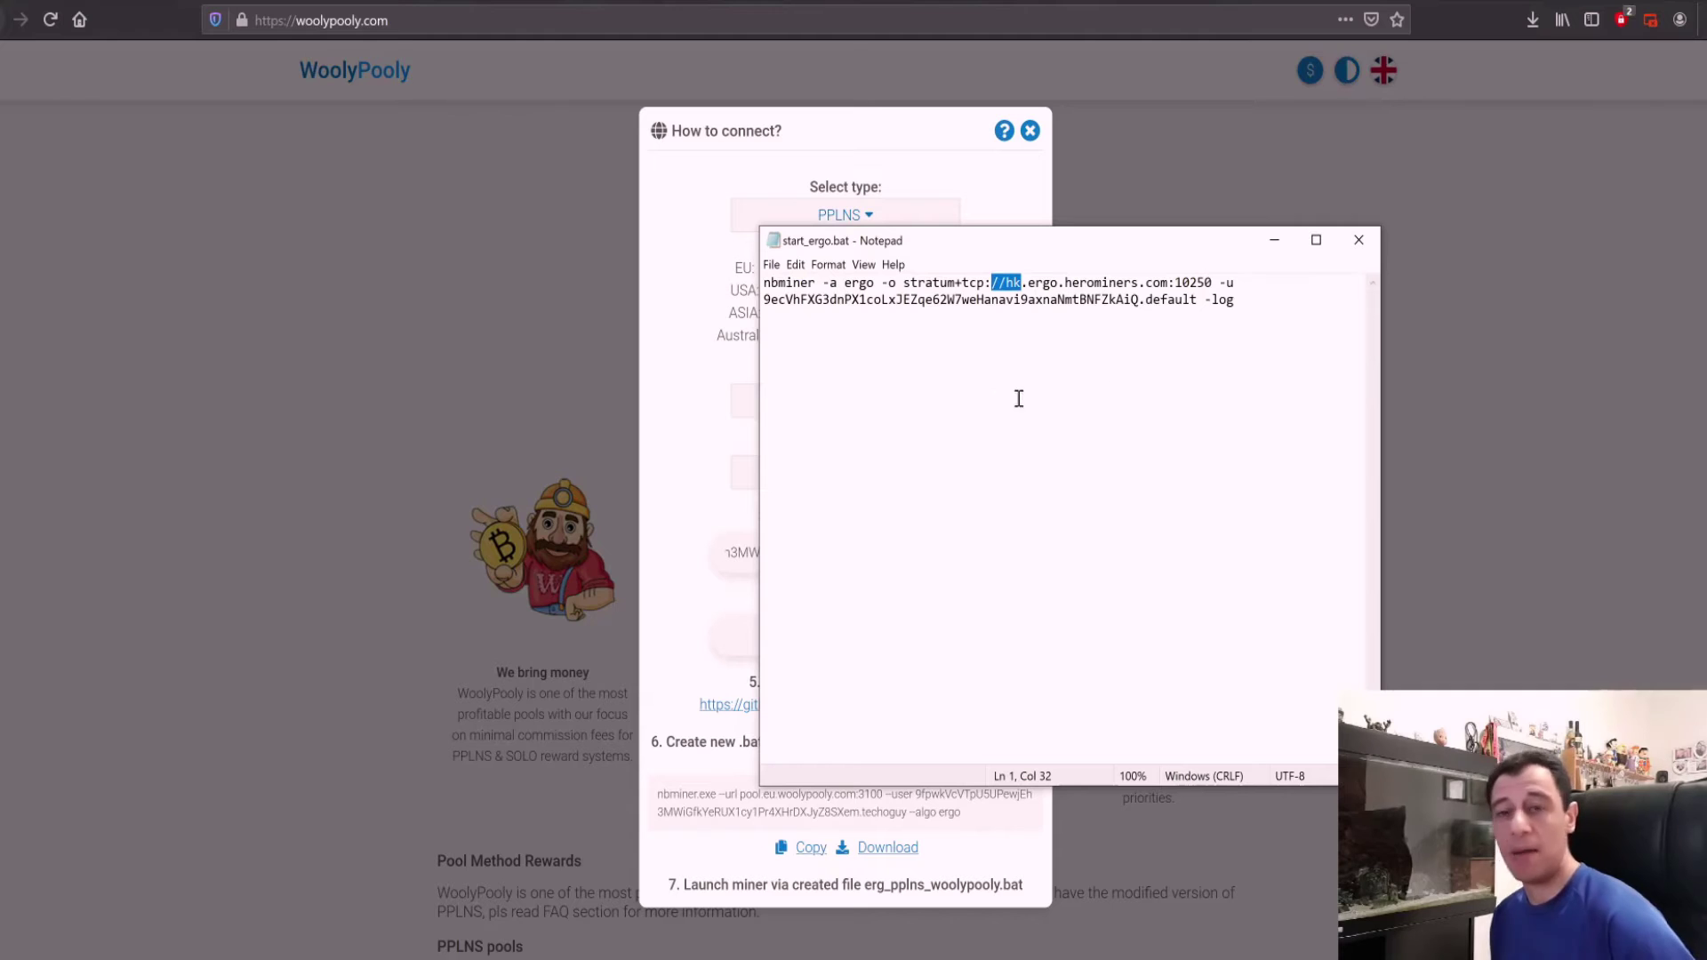
left_click(1274, 240)
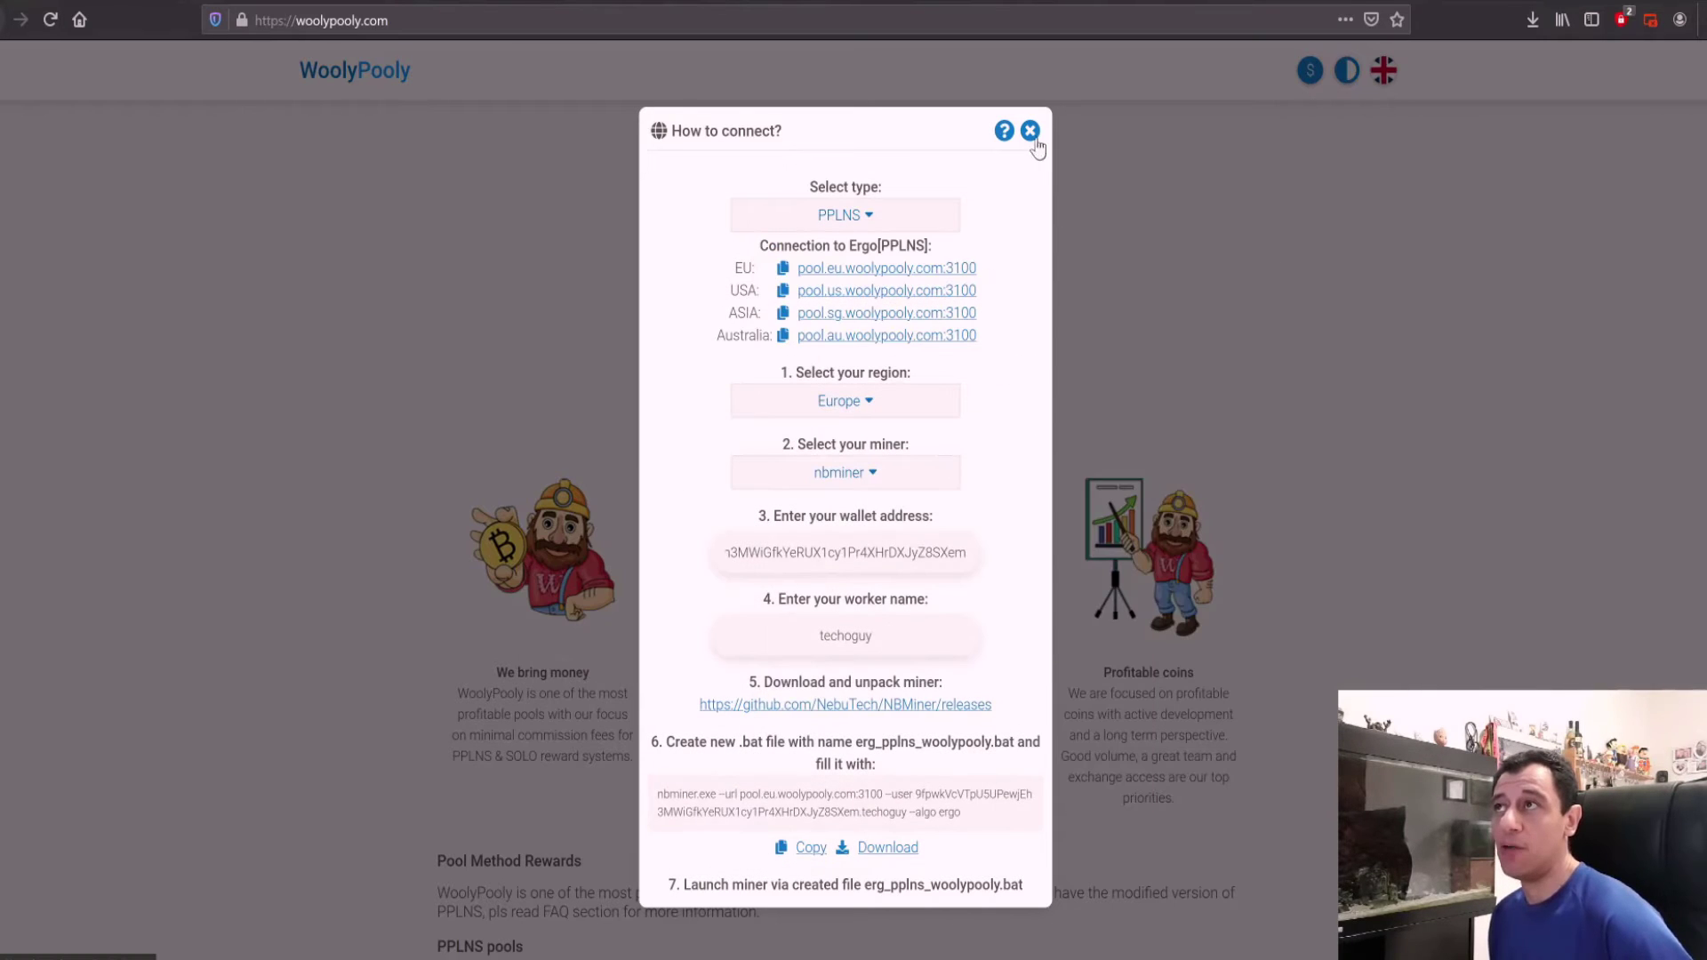
left_click(1029, 131)
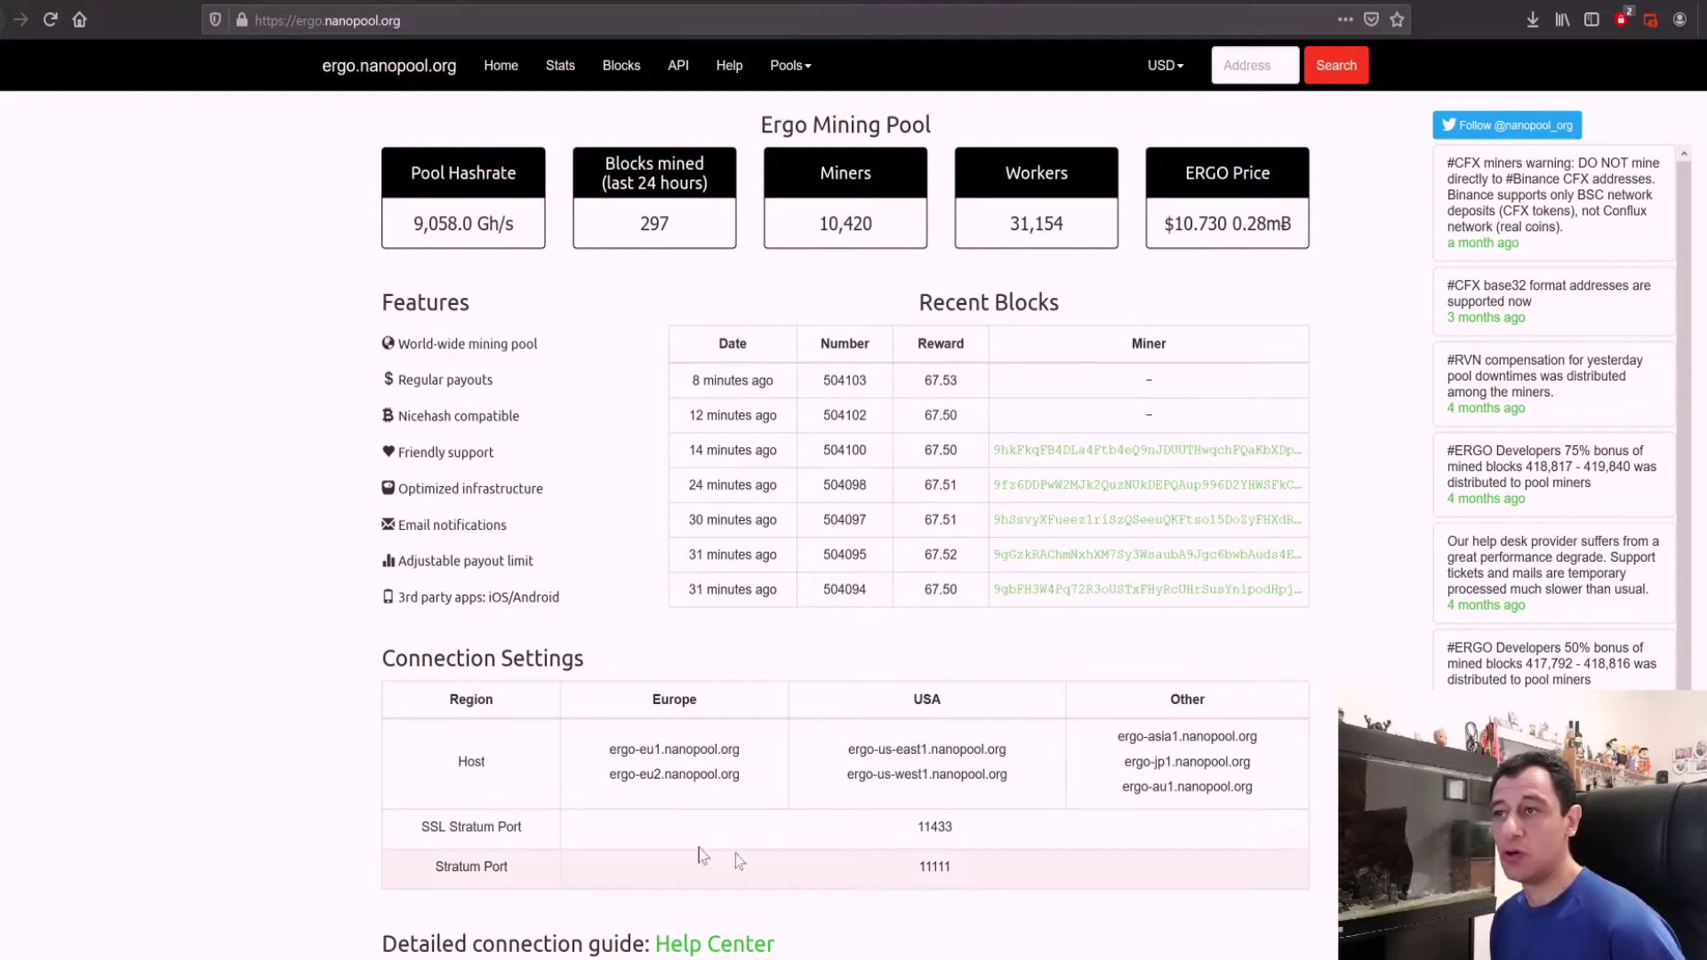
Step: Note stratum port 11111, select the Europe host ergo-eu1.nanopool.org, and return to Notepad
double_click(943, 872)
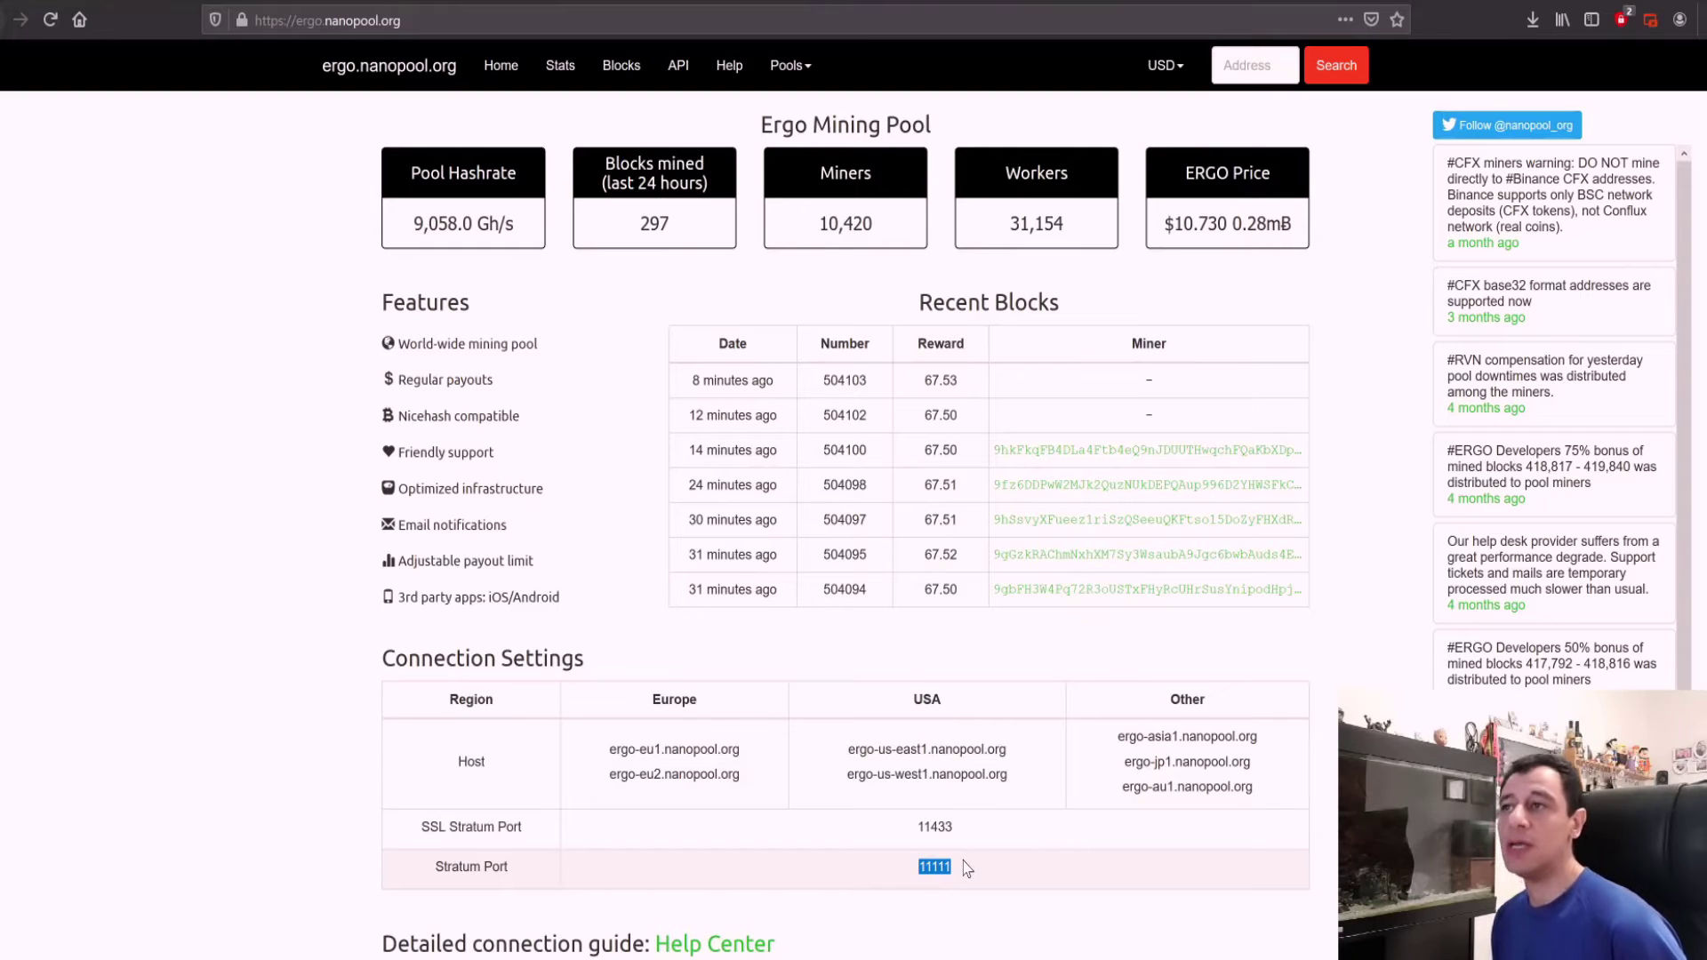
left_click(760, 767)
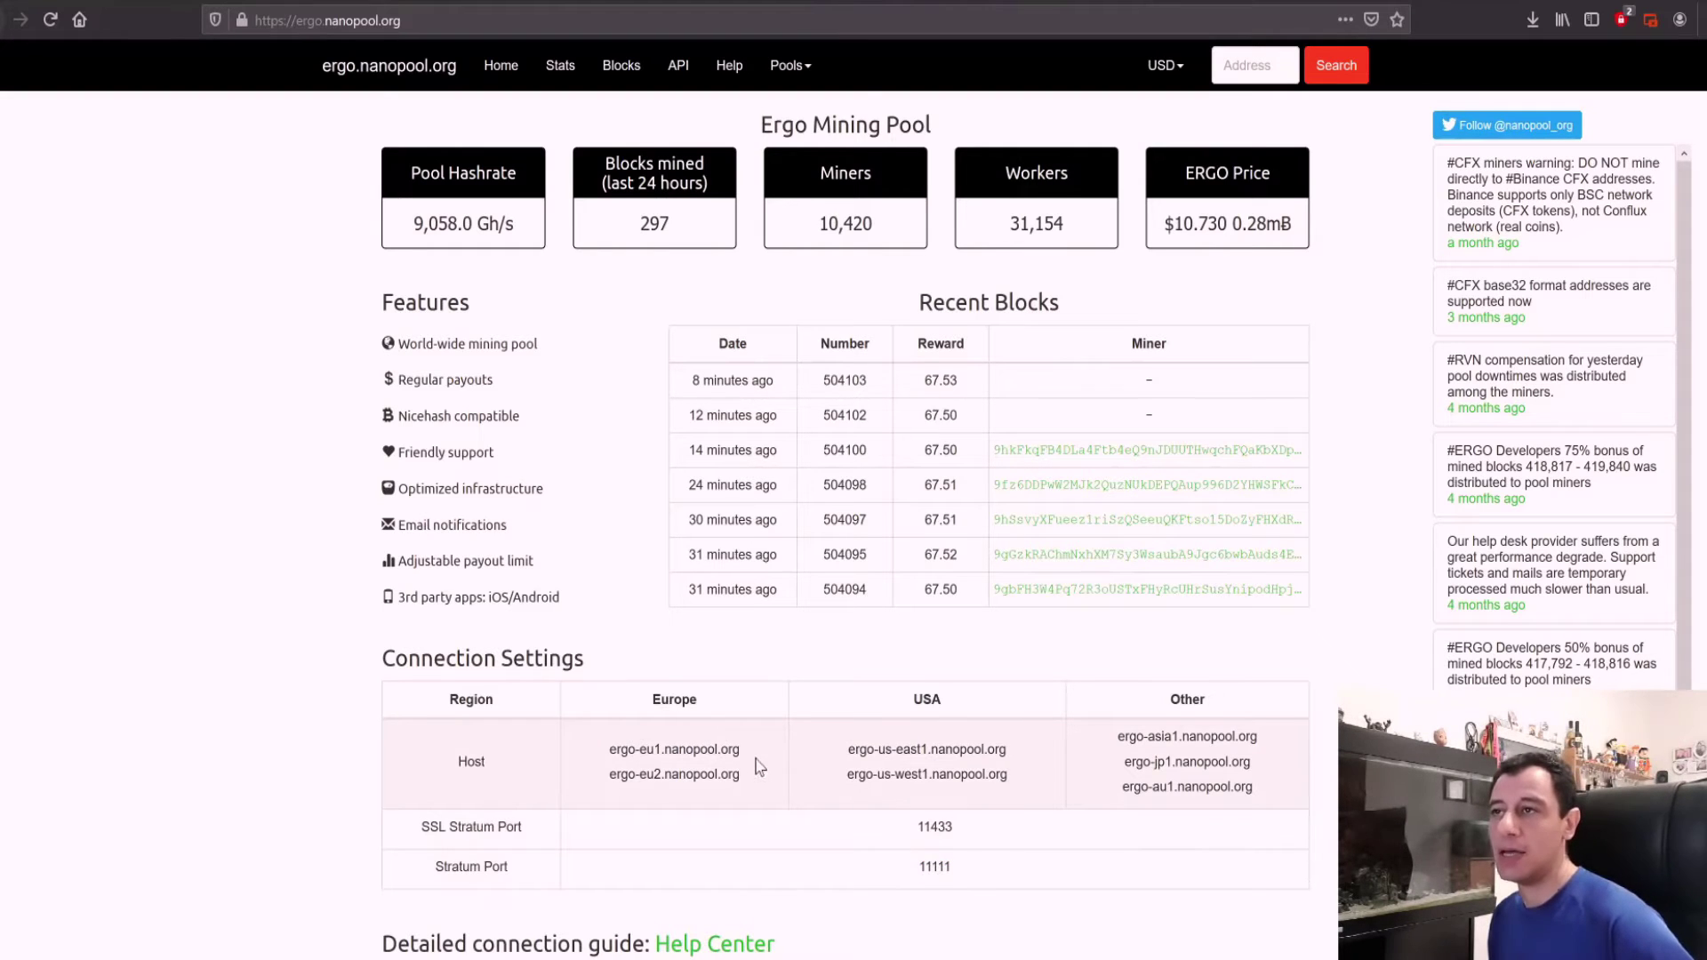
left_click_drag(731, 749, 602, 760)
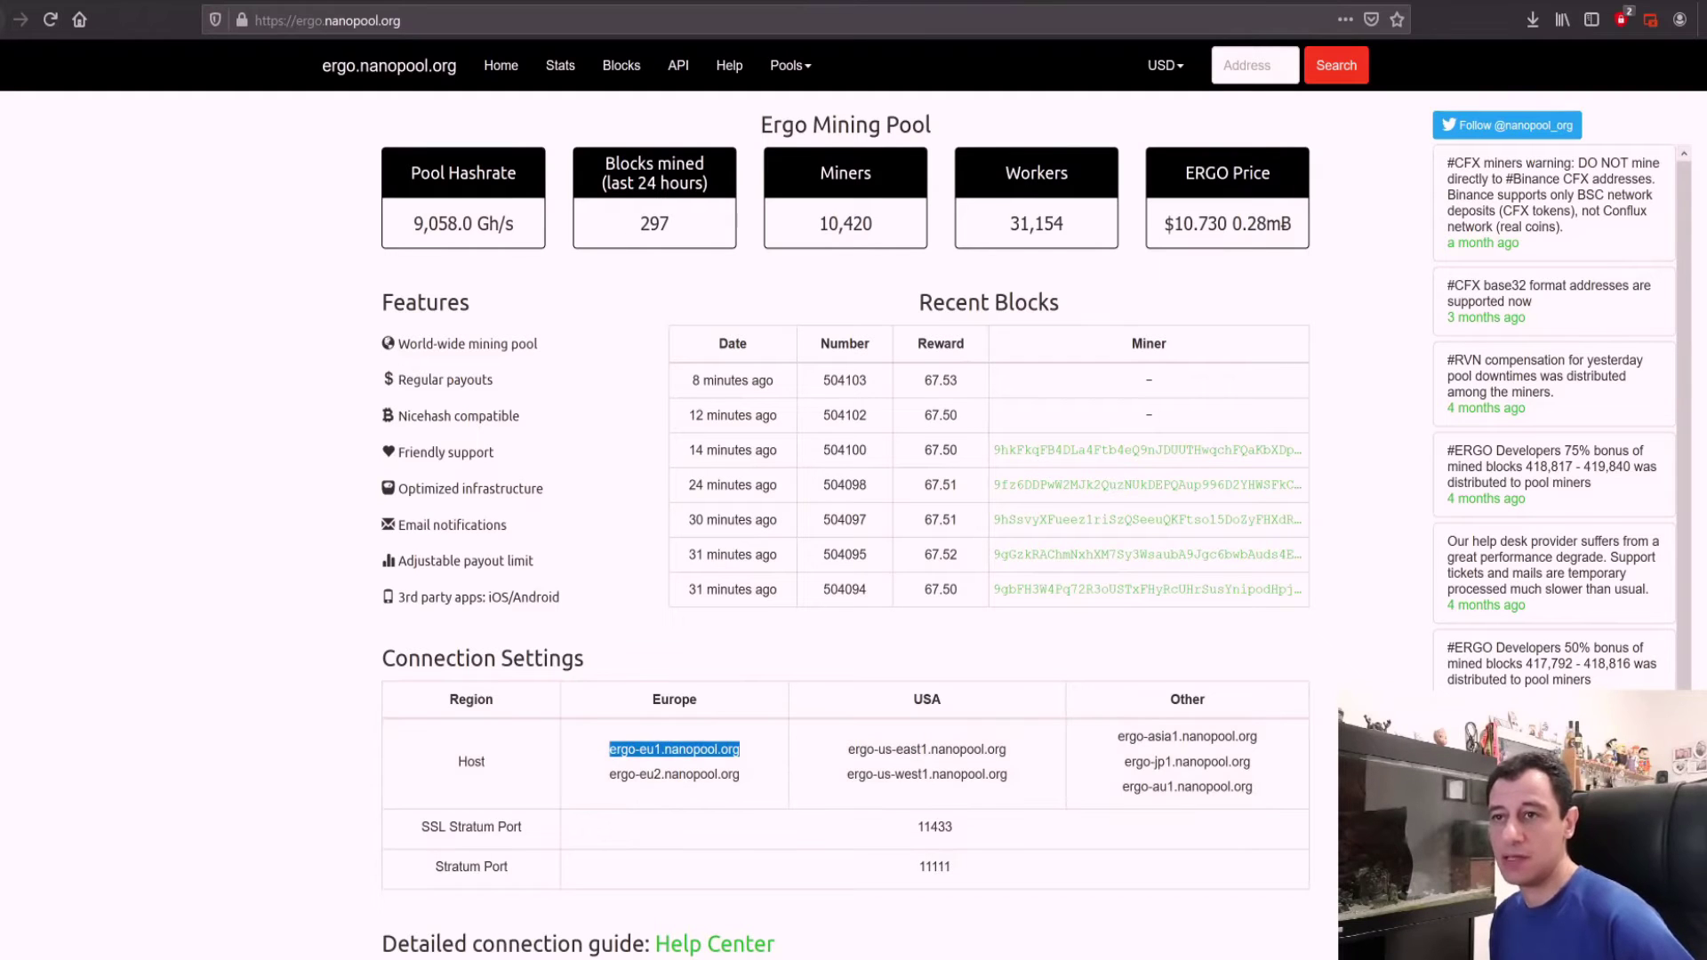
key("alt+Tab")
Step: Point the pool address at ergo-eu1.nanopool.org and change the port from 10250 to 11111
left_click(979, 284)
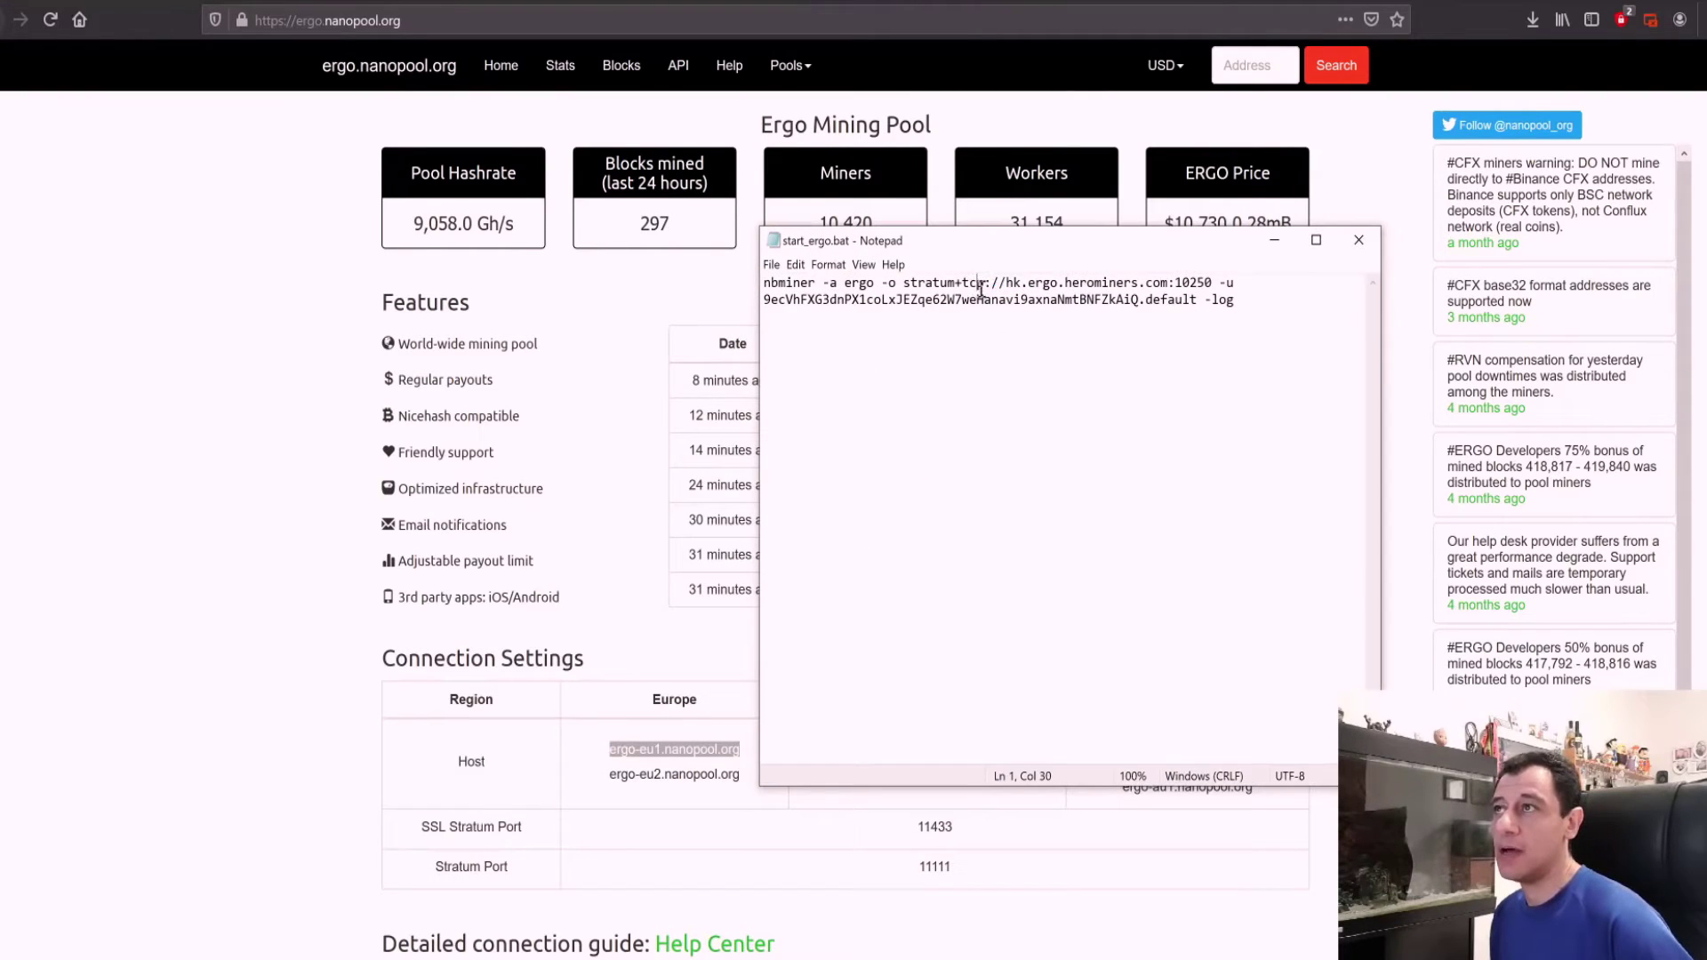
left_click_drag(1006, 287, 1170, 285)
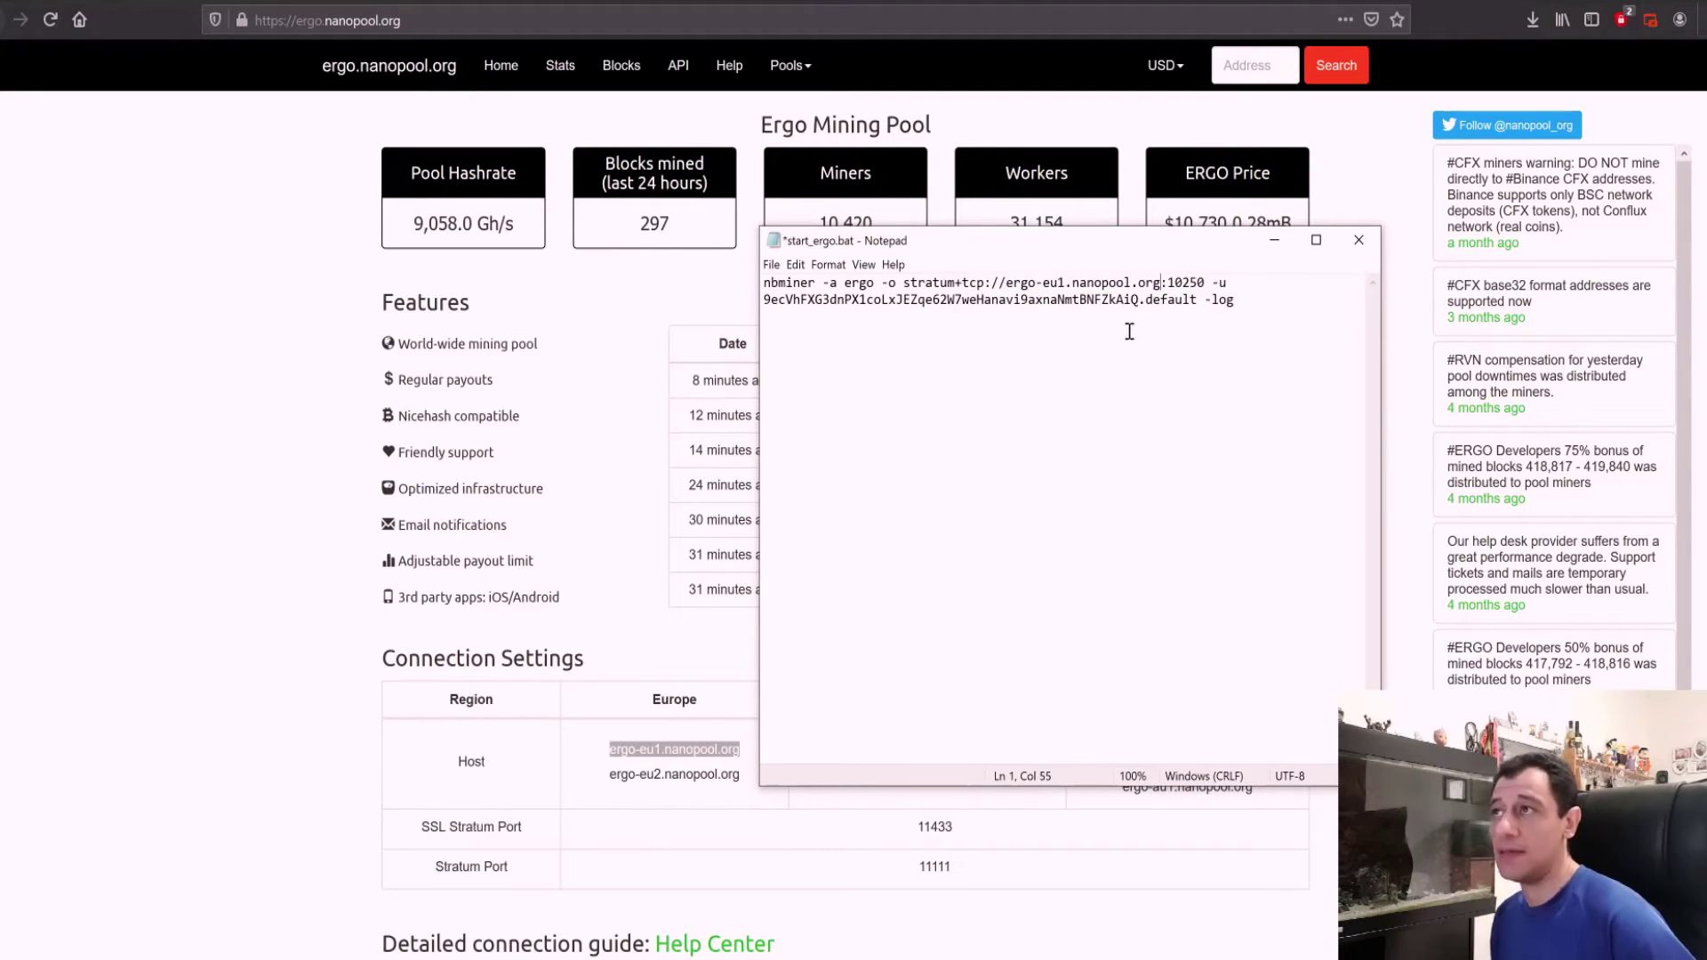
left_click(1204, 284)
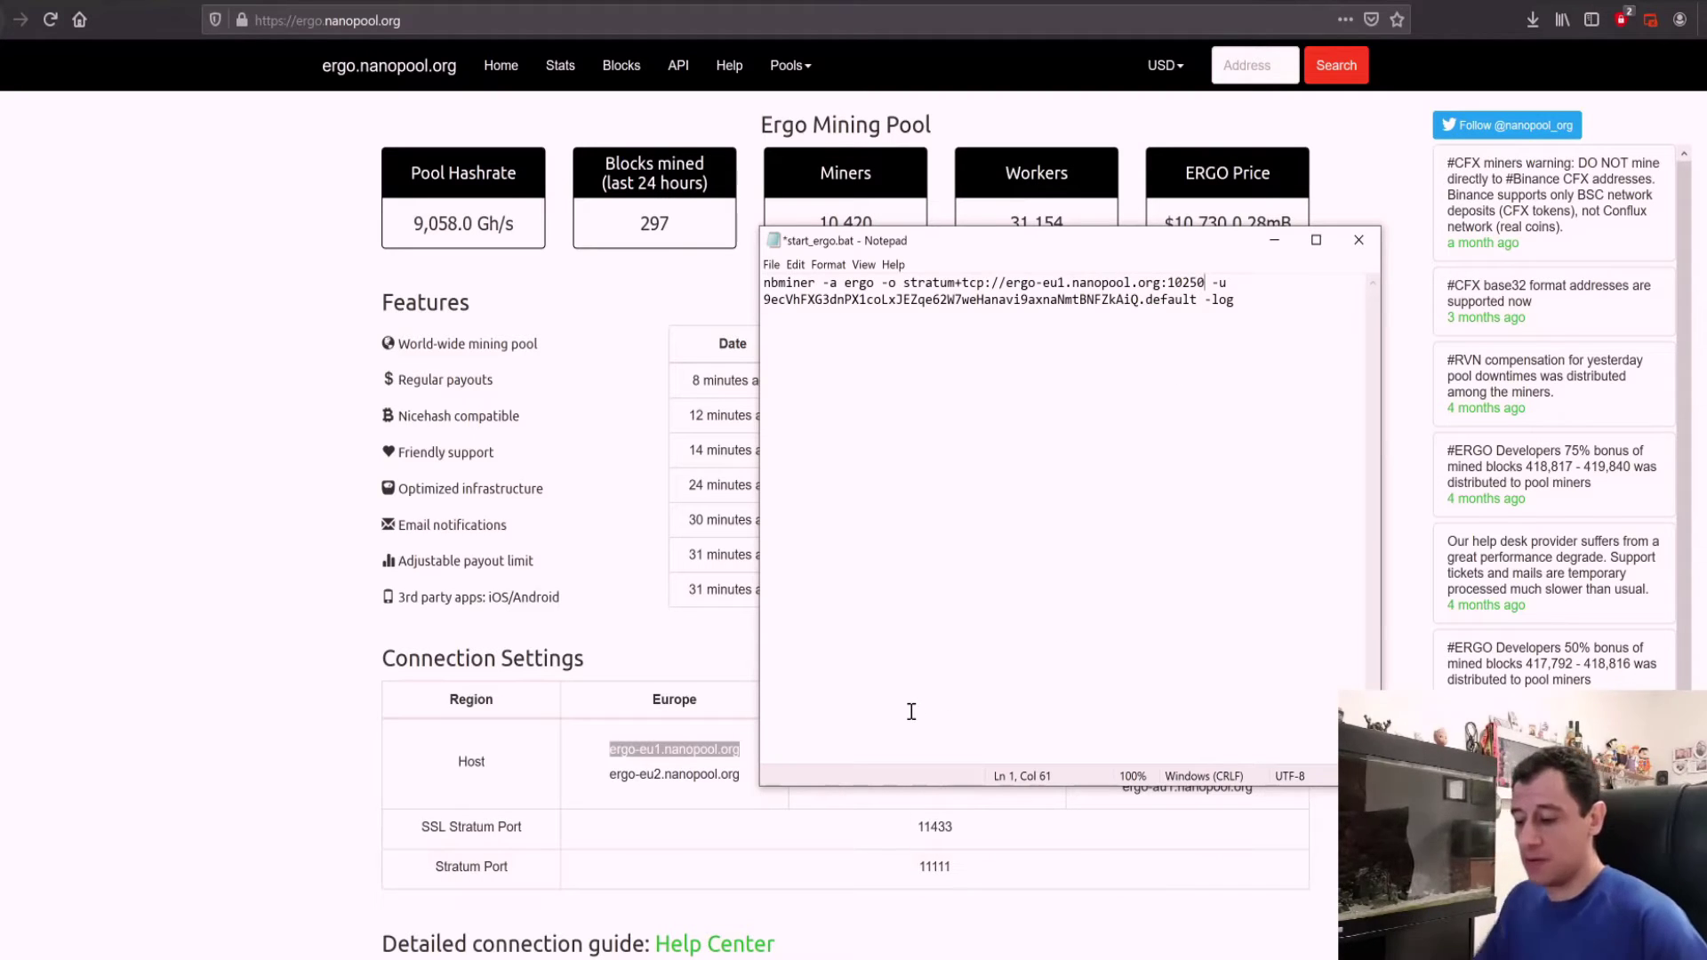
key("BackSpace")
key("BackSpace")
key("BackSpace")
key("BackSpace")
key("BackSpace")
type("111")
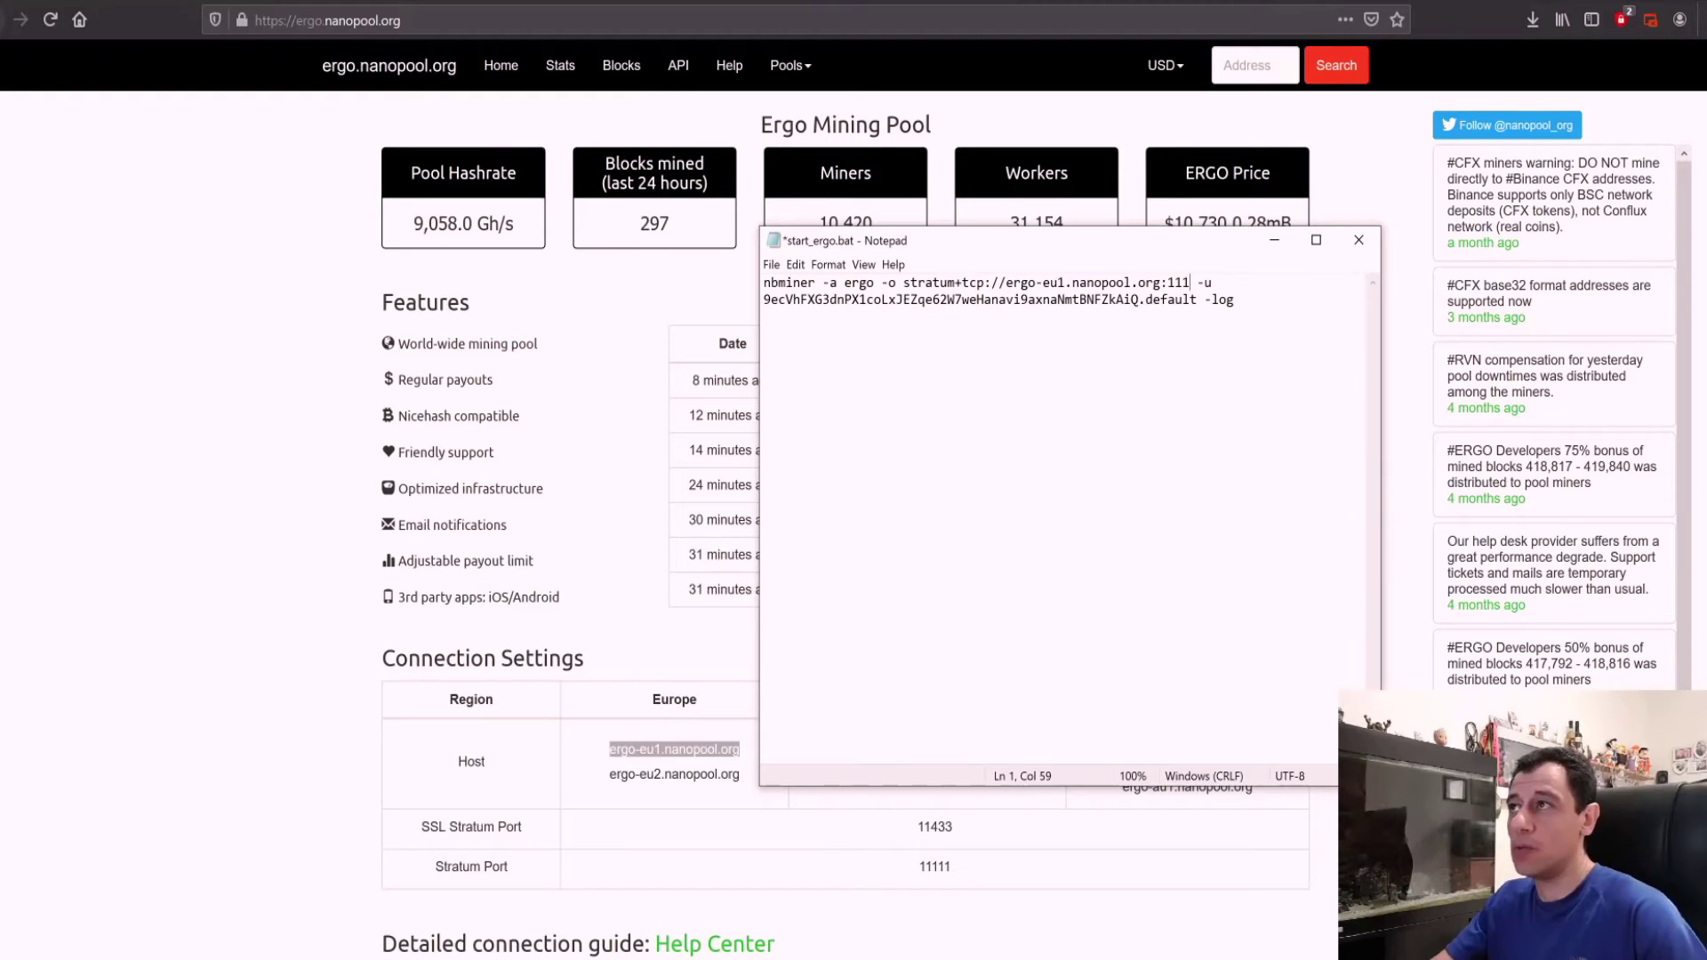
type("11")
Step: Replace the old wallet with the new address, change worker 'default' to techoguy, and save
left_click(1141, 299)
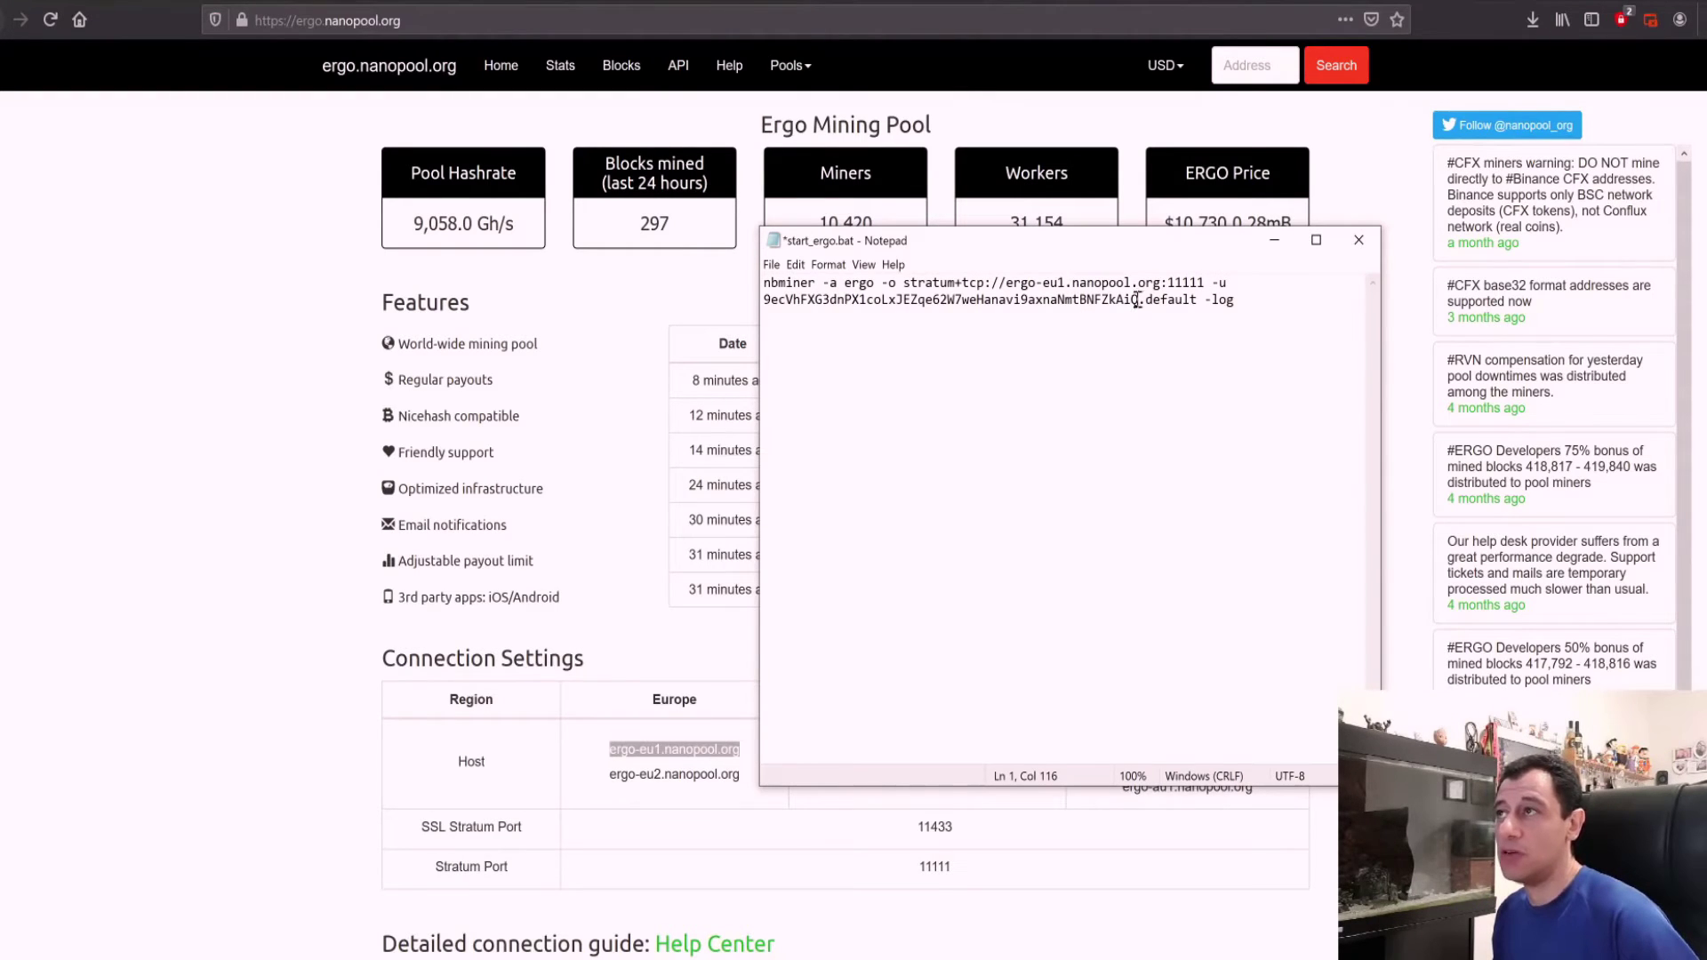
key("shift+Home")
type("9fpwkVcVTpU5UPewjEh3MWiGfkYeRUX1cy1Pr4XHrDXJyZ8SXem")
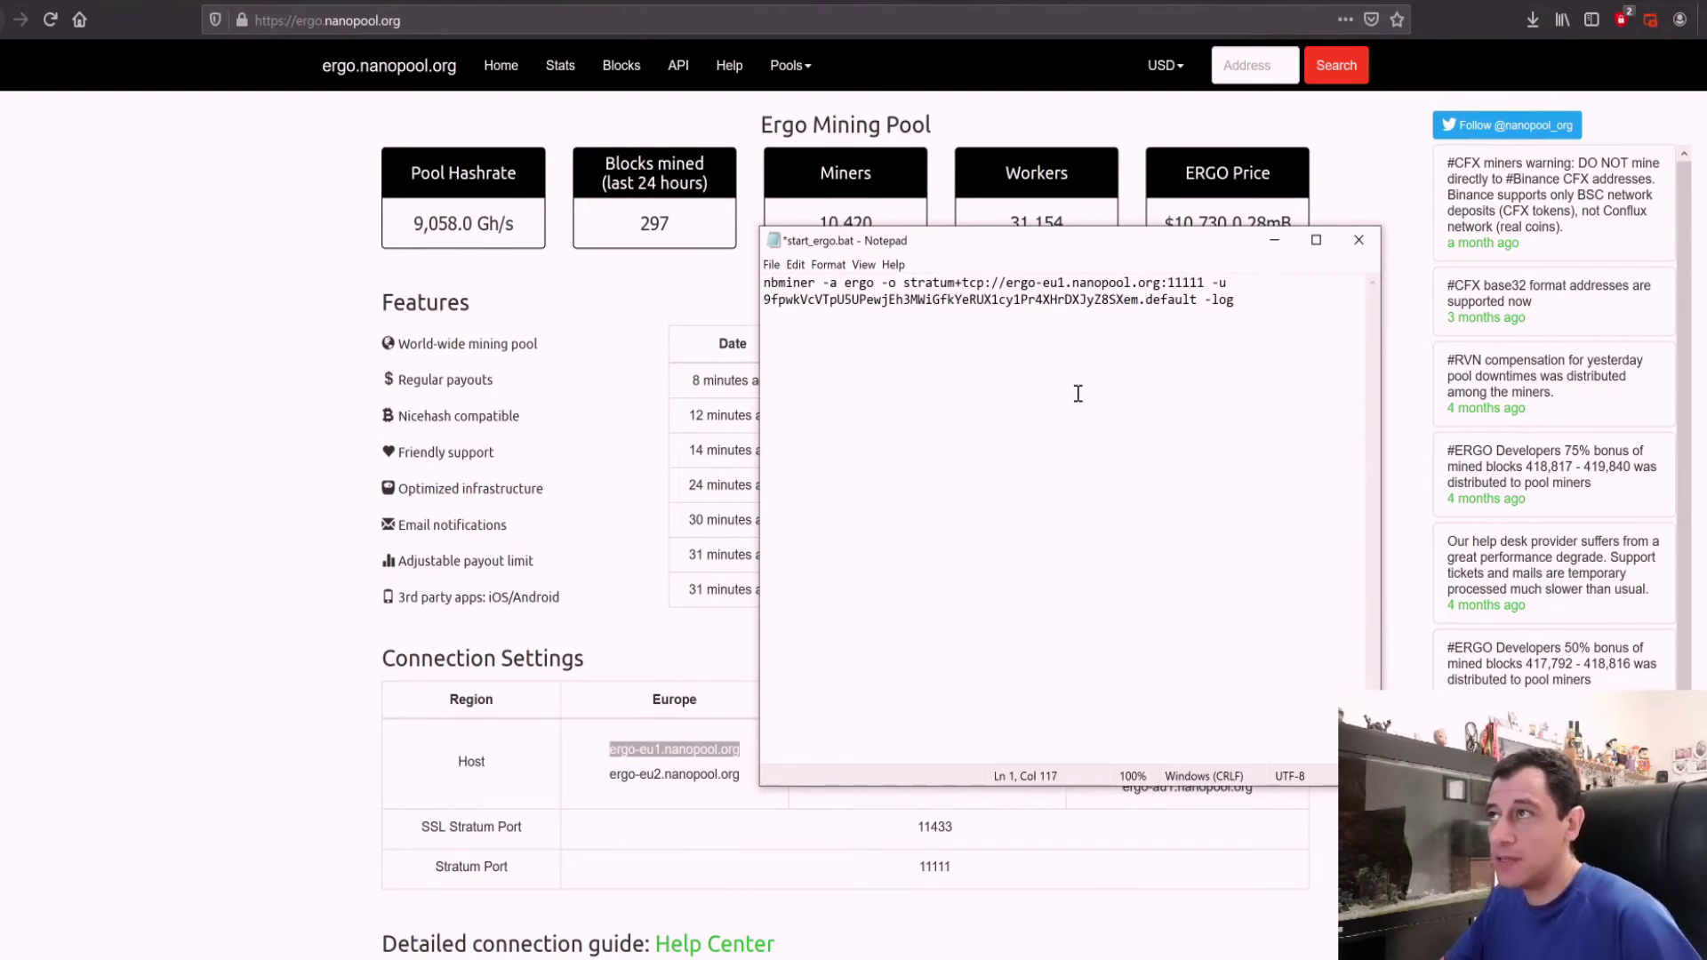
key("shift+Right")
key("shift+Right")
key("shift+Right")
key("shift+Right")
key("shift+Right")
key("shift+Right")
key("shift+Right")
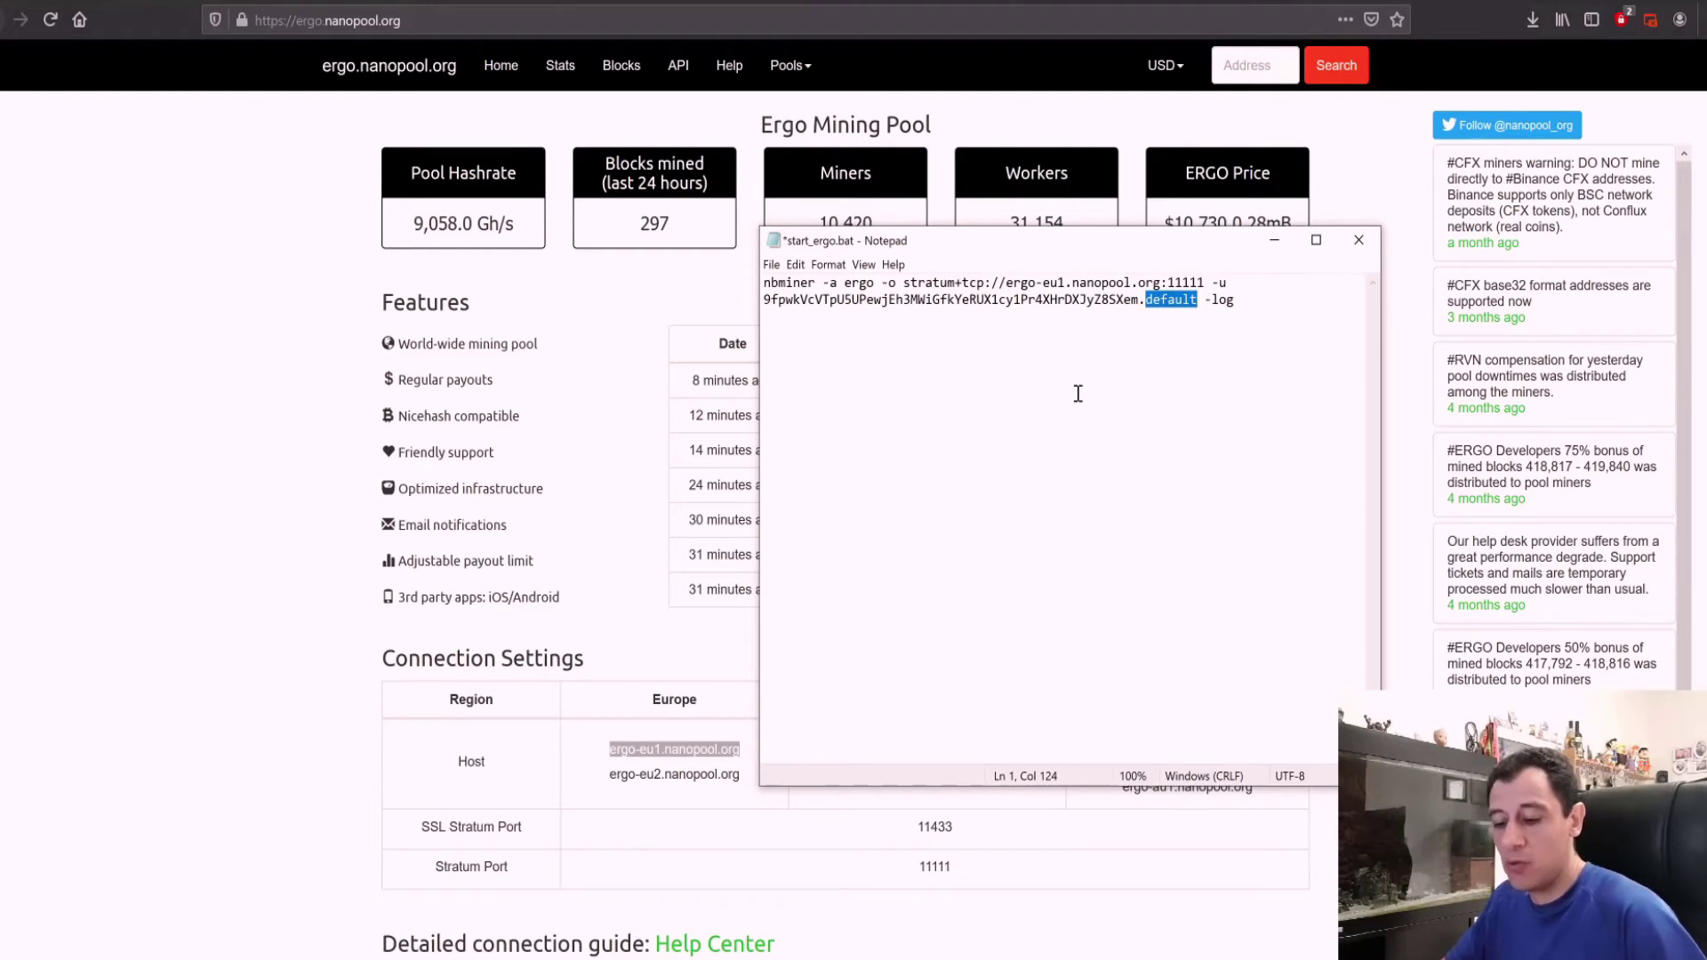
type("tech")
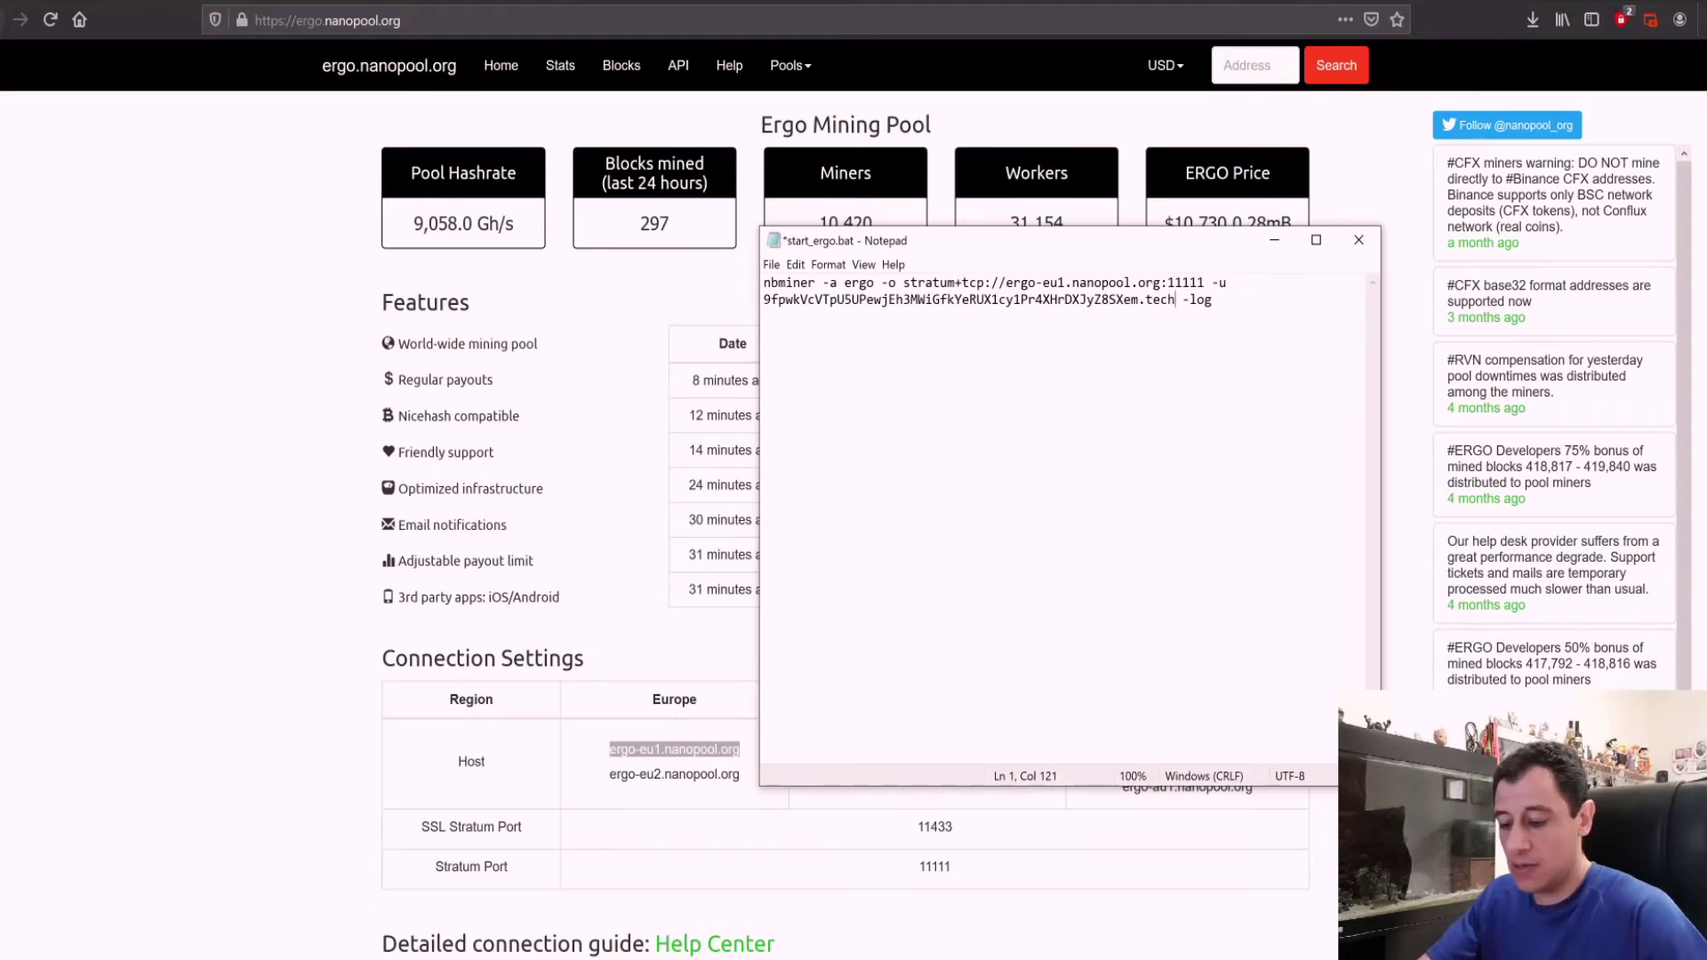
type("oguy")
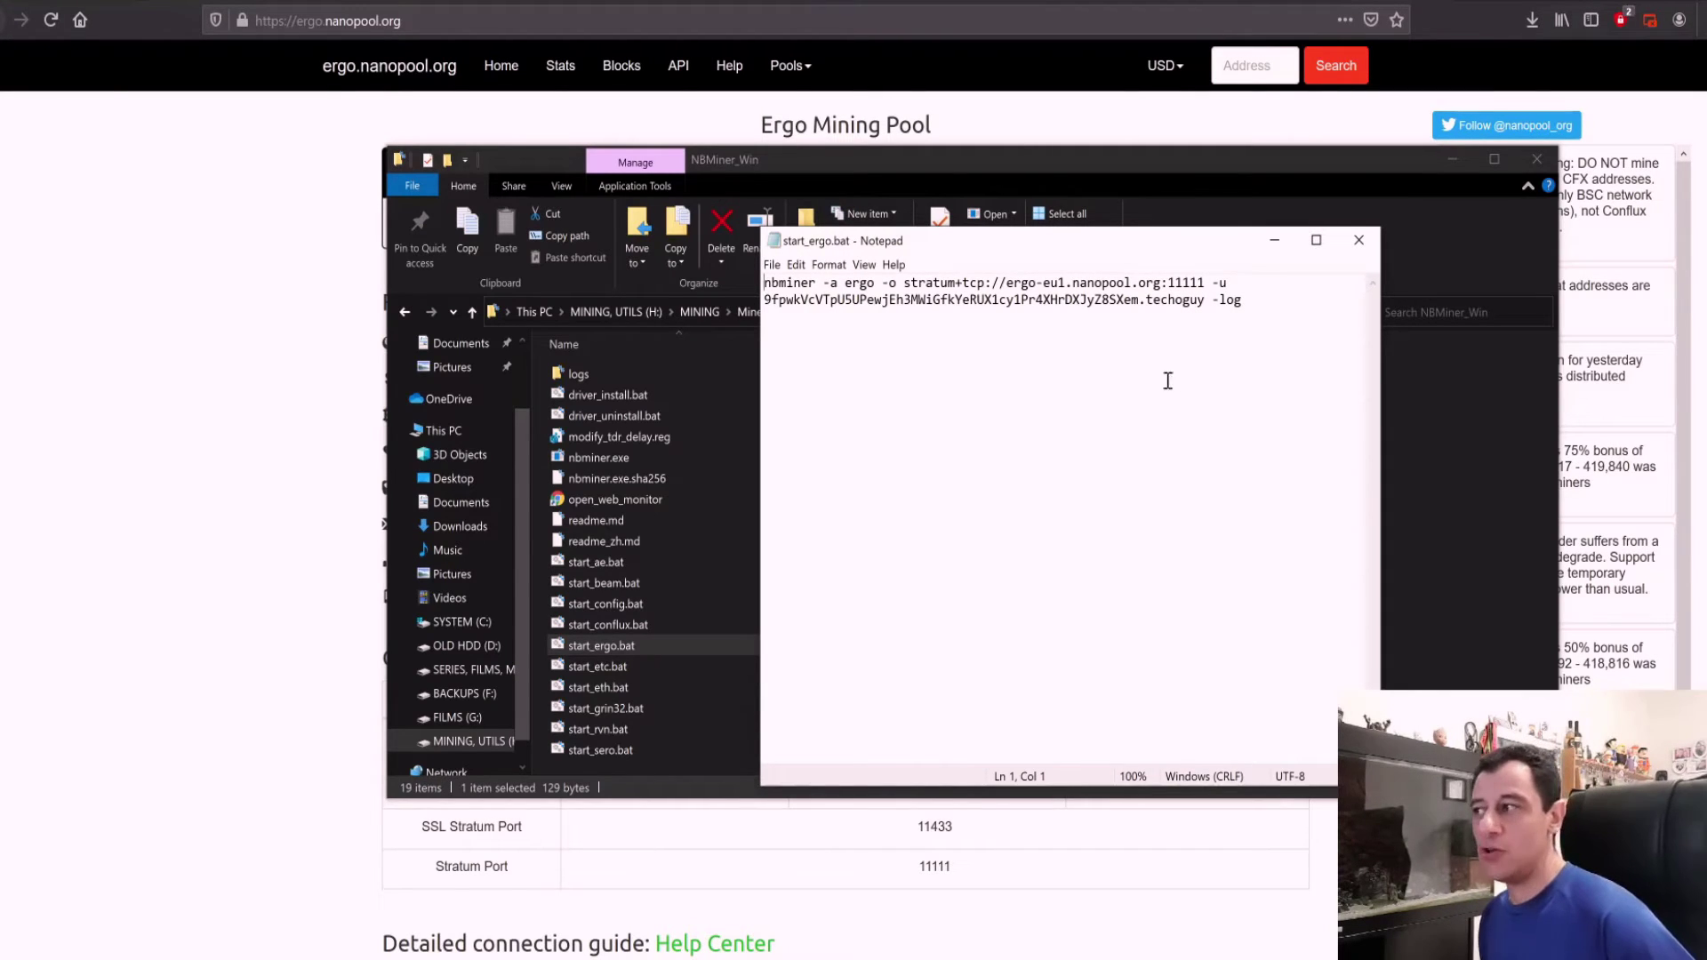
left_click_drag(770, 300, 1087, 300)
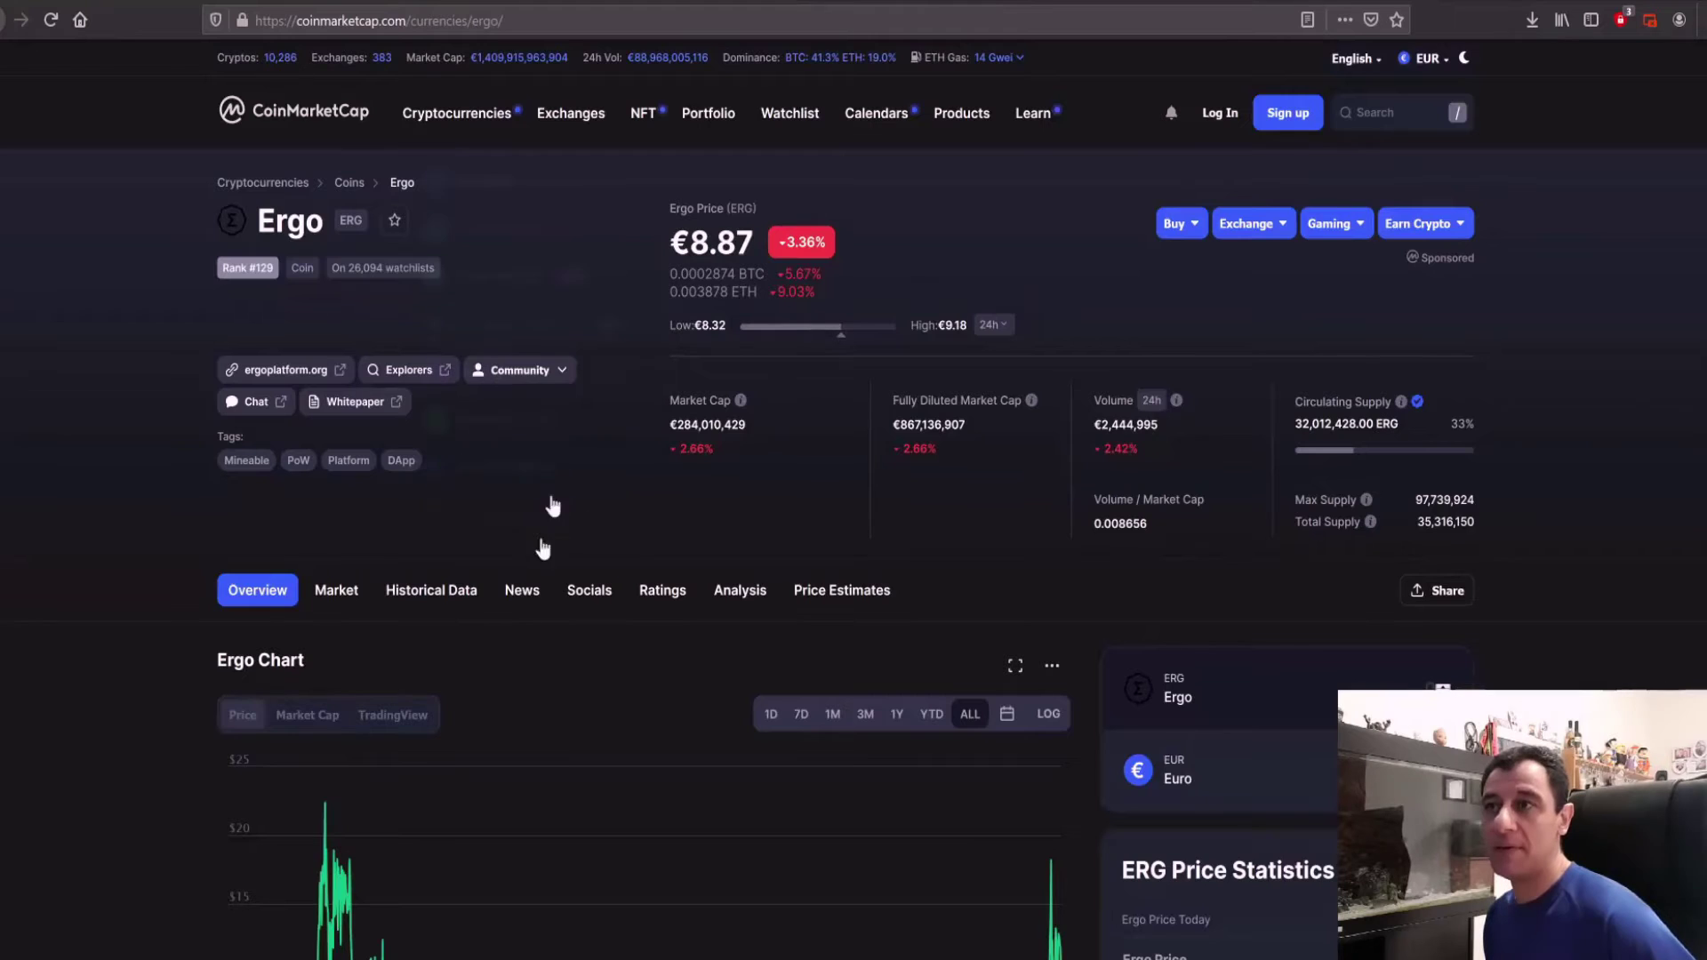
scroll(364, 725, "down", 10)
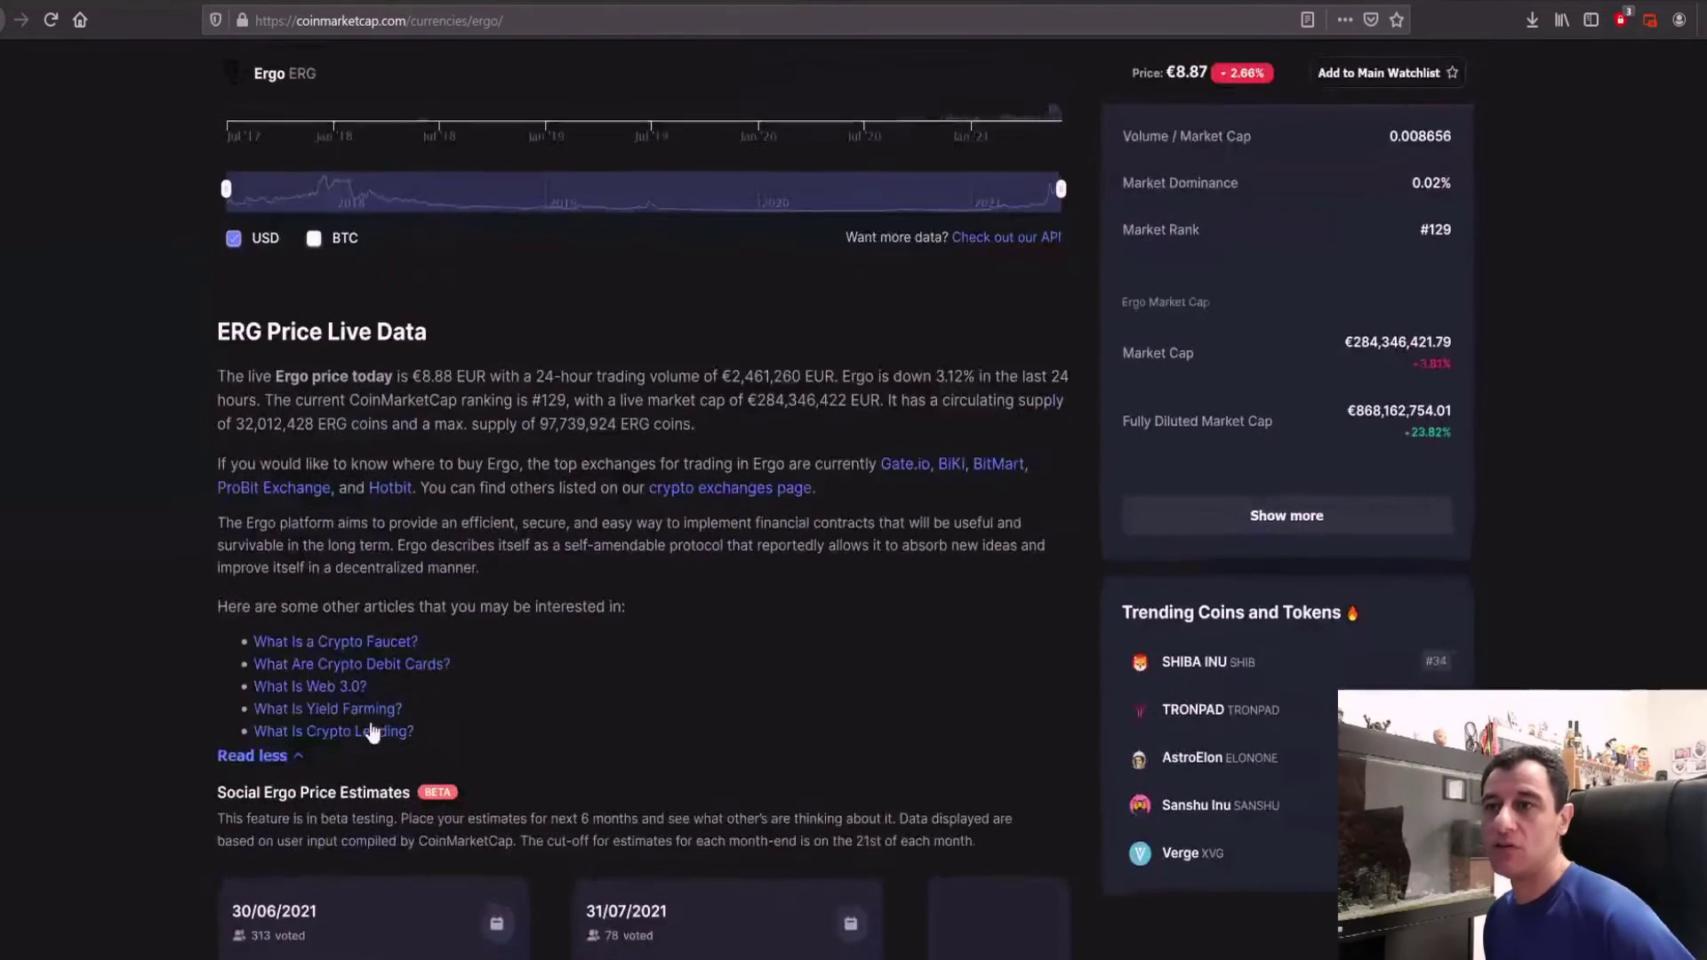
Step: Scroll the Ergo page's markets table, then go to the CoinEx Assets page
scroll(373, 711, "down", 10)
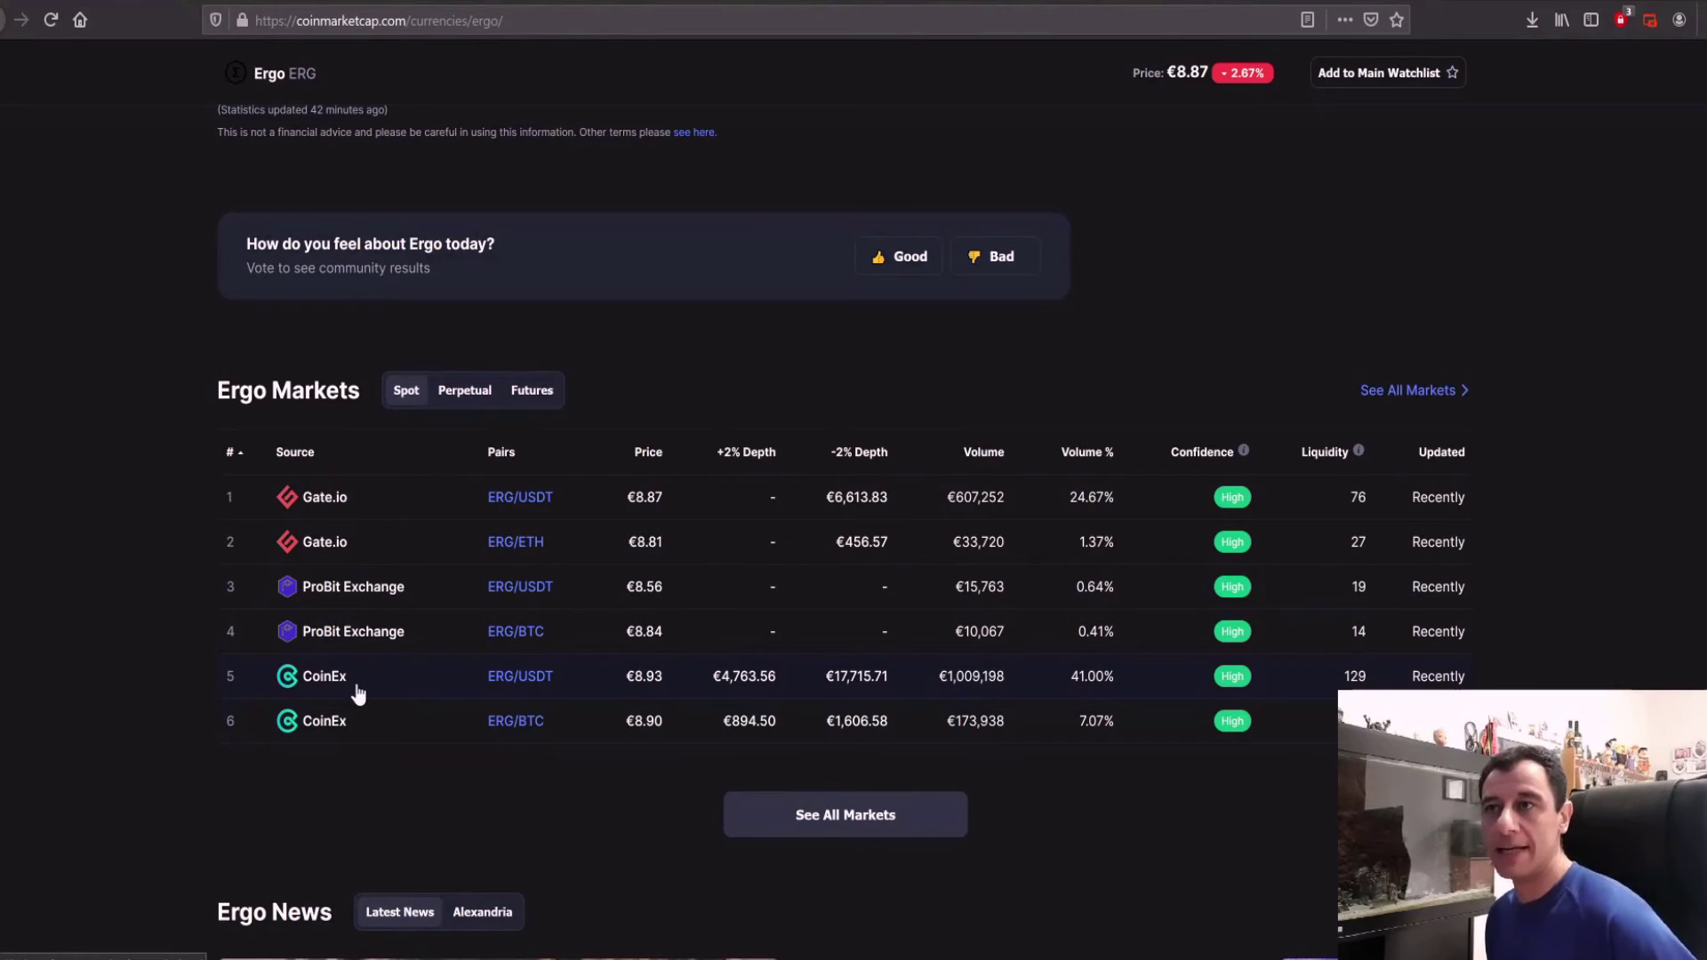
scroll(551, 408, "up", 5)
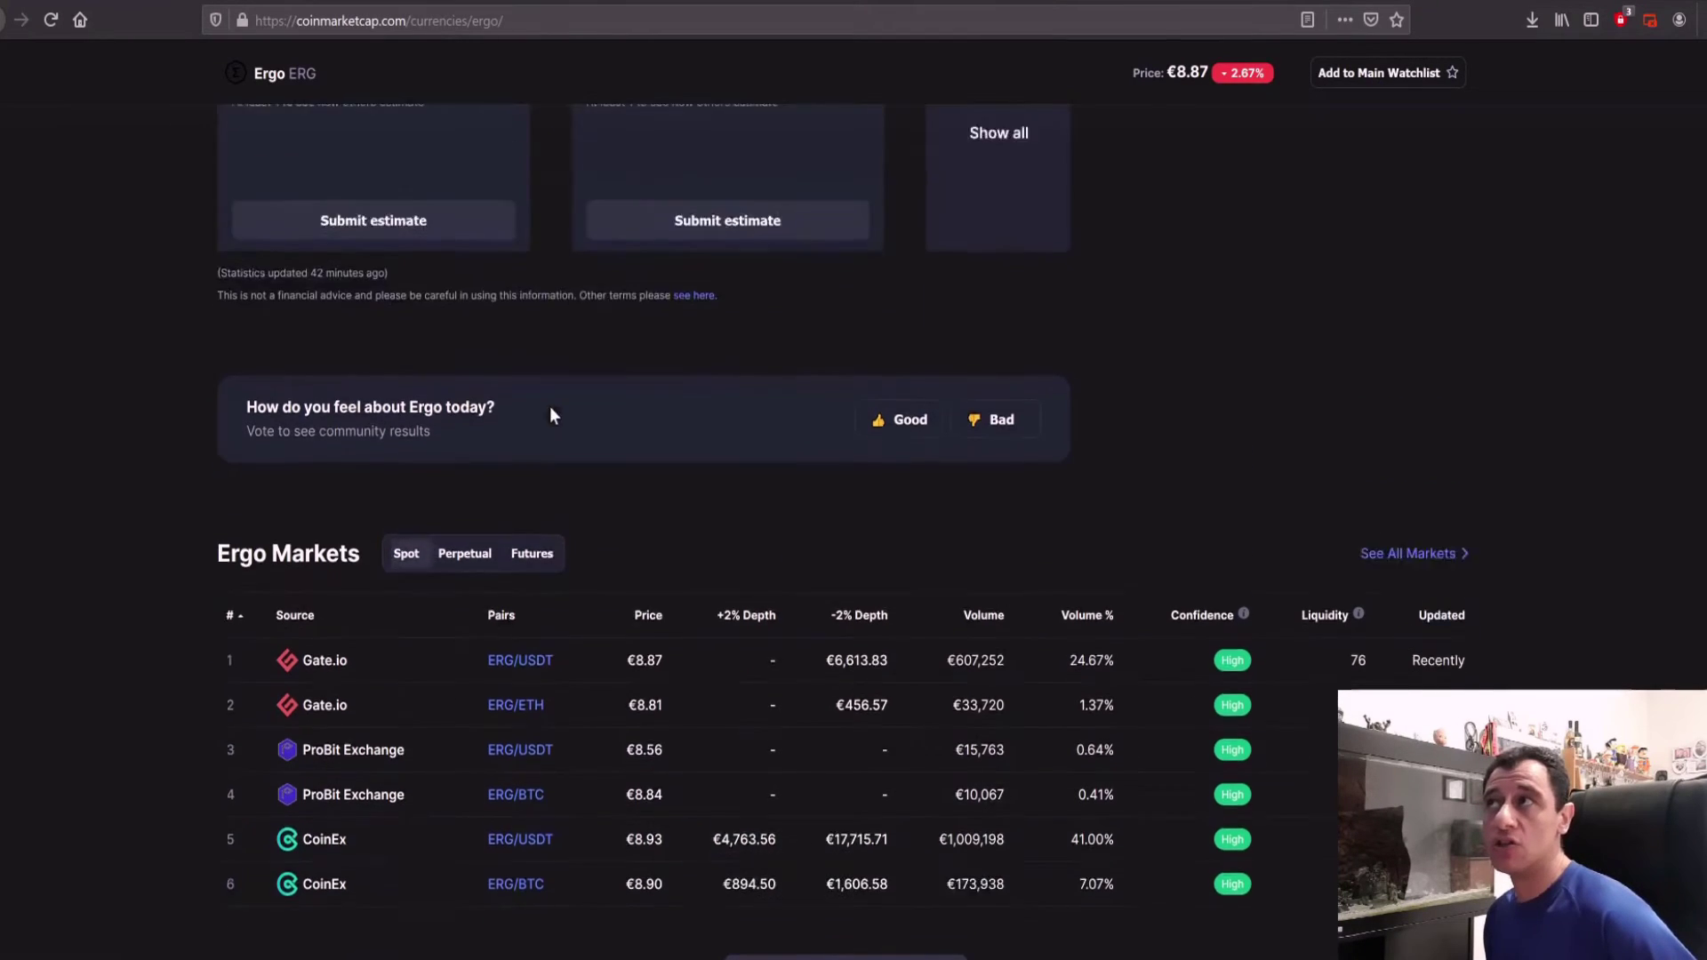
scroll(537, 446, "up", 3)
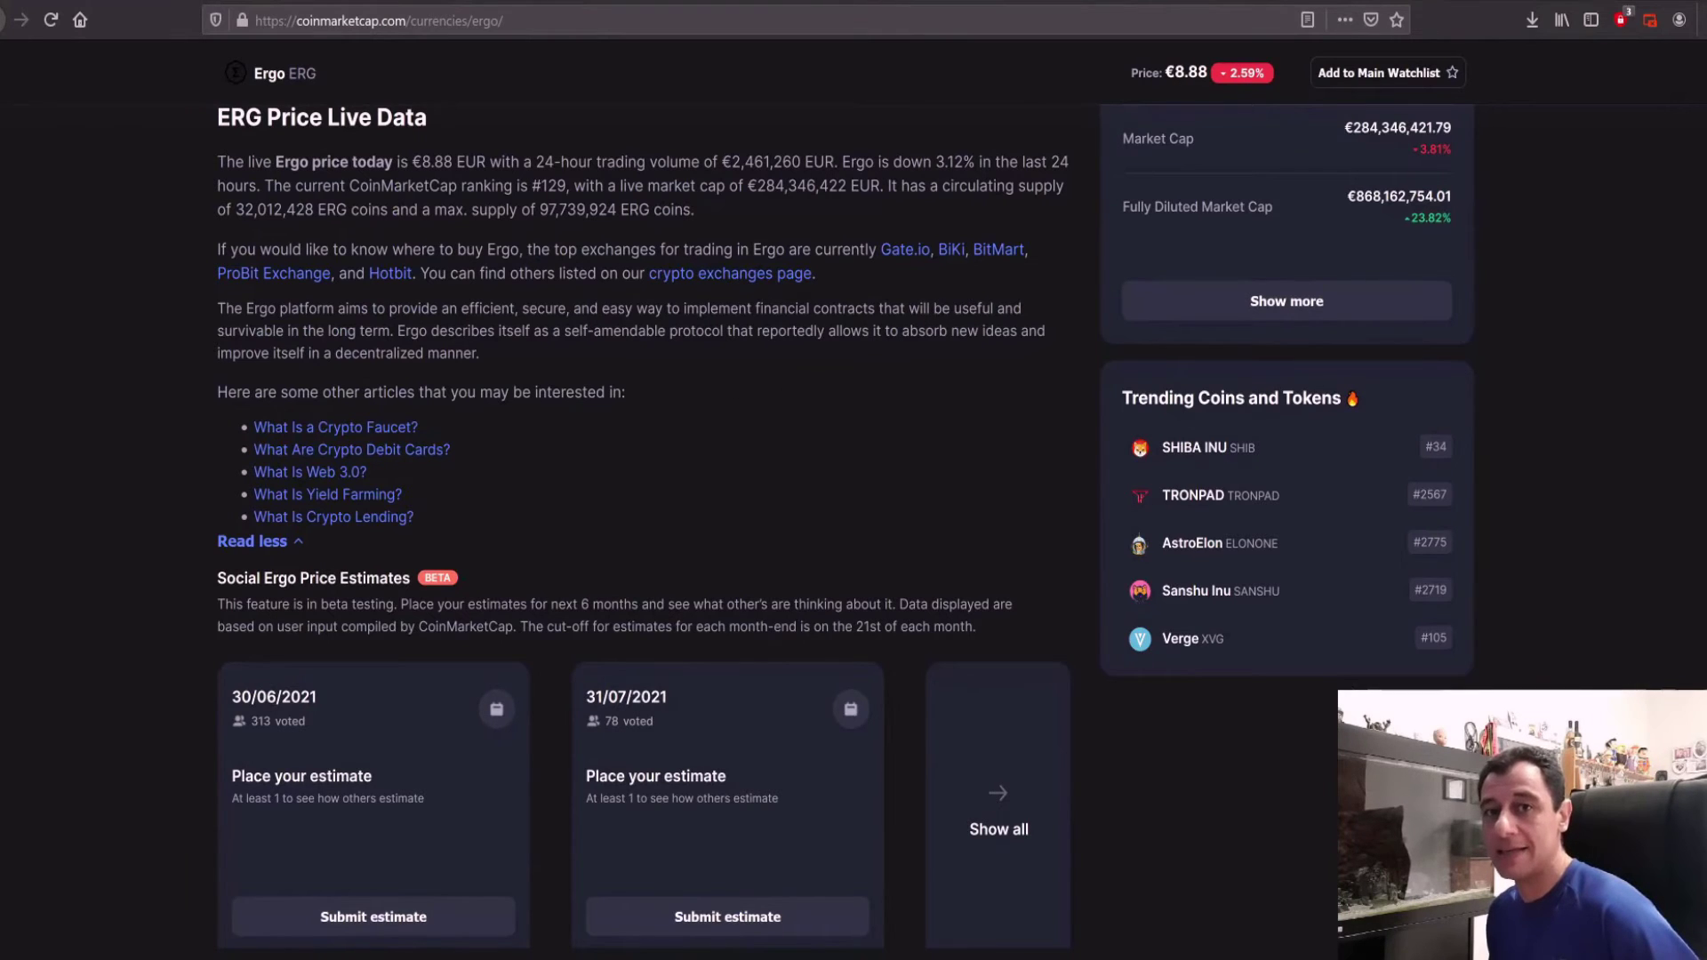
left_click(1306, 1)
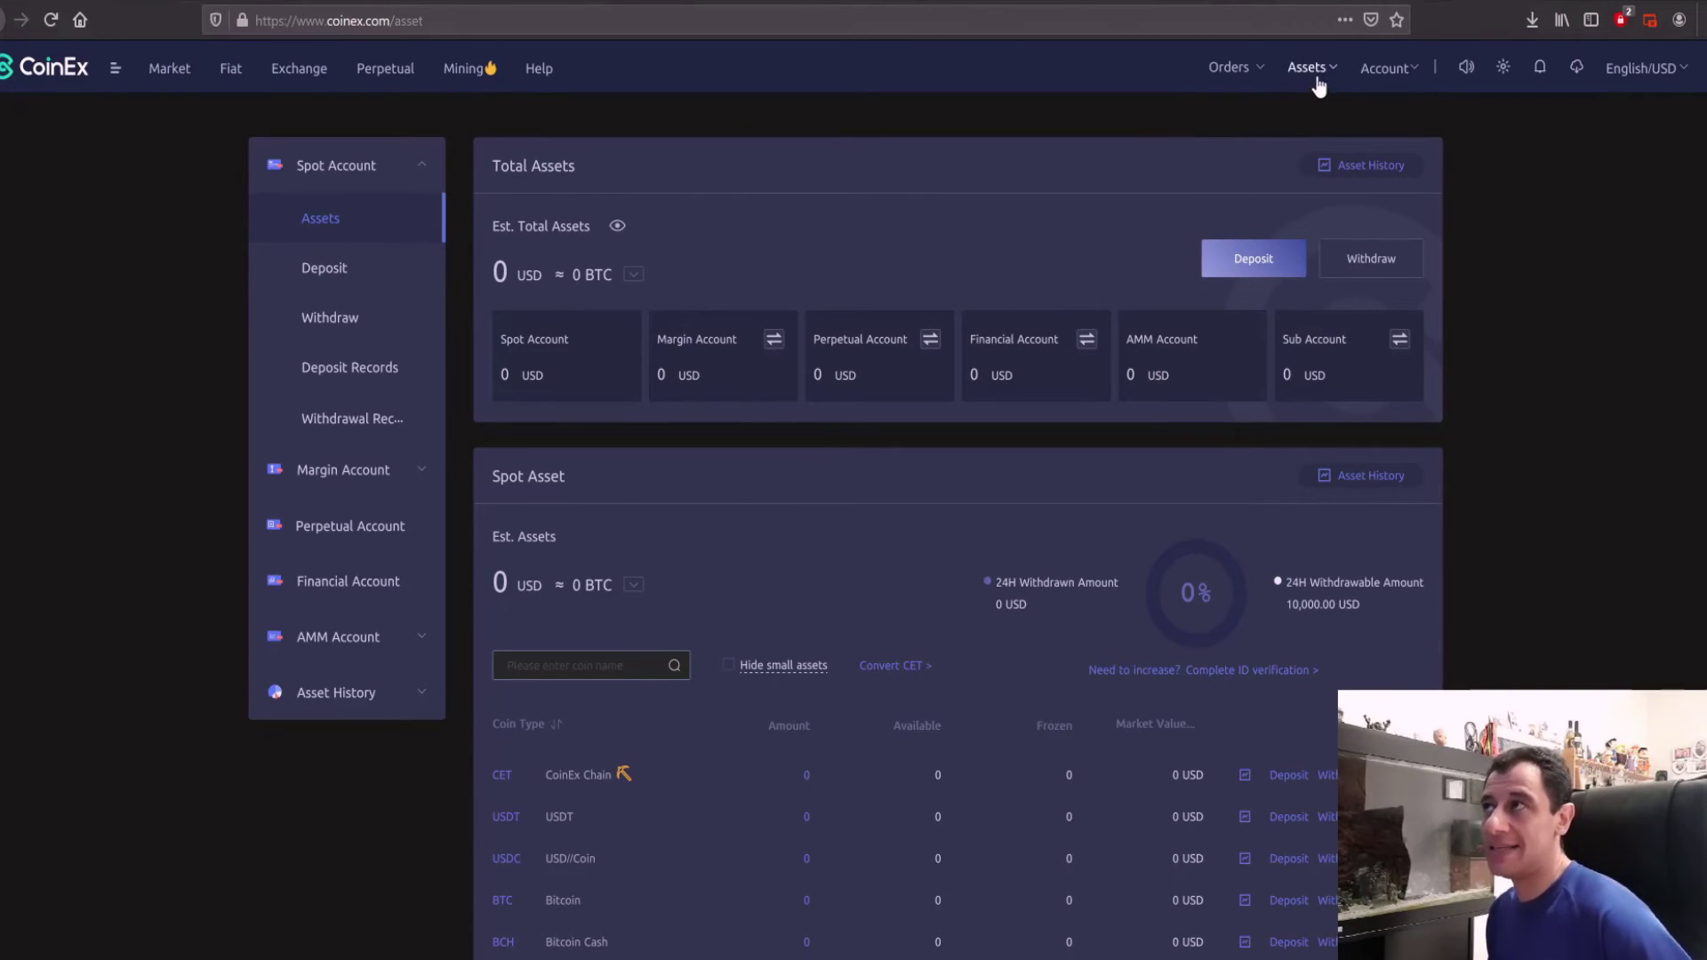
Step: Search 'erg' in the CoinEx spot account, open the ERG deposit page and copy its address
mouse_move(1320, 85)
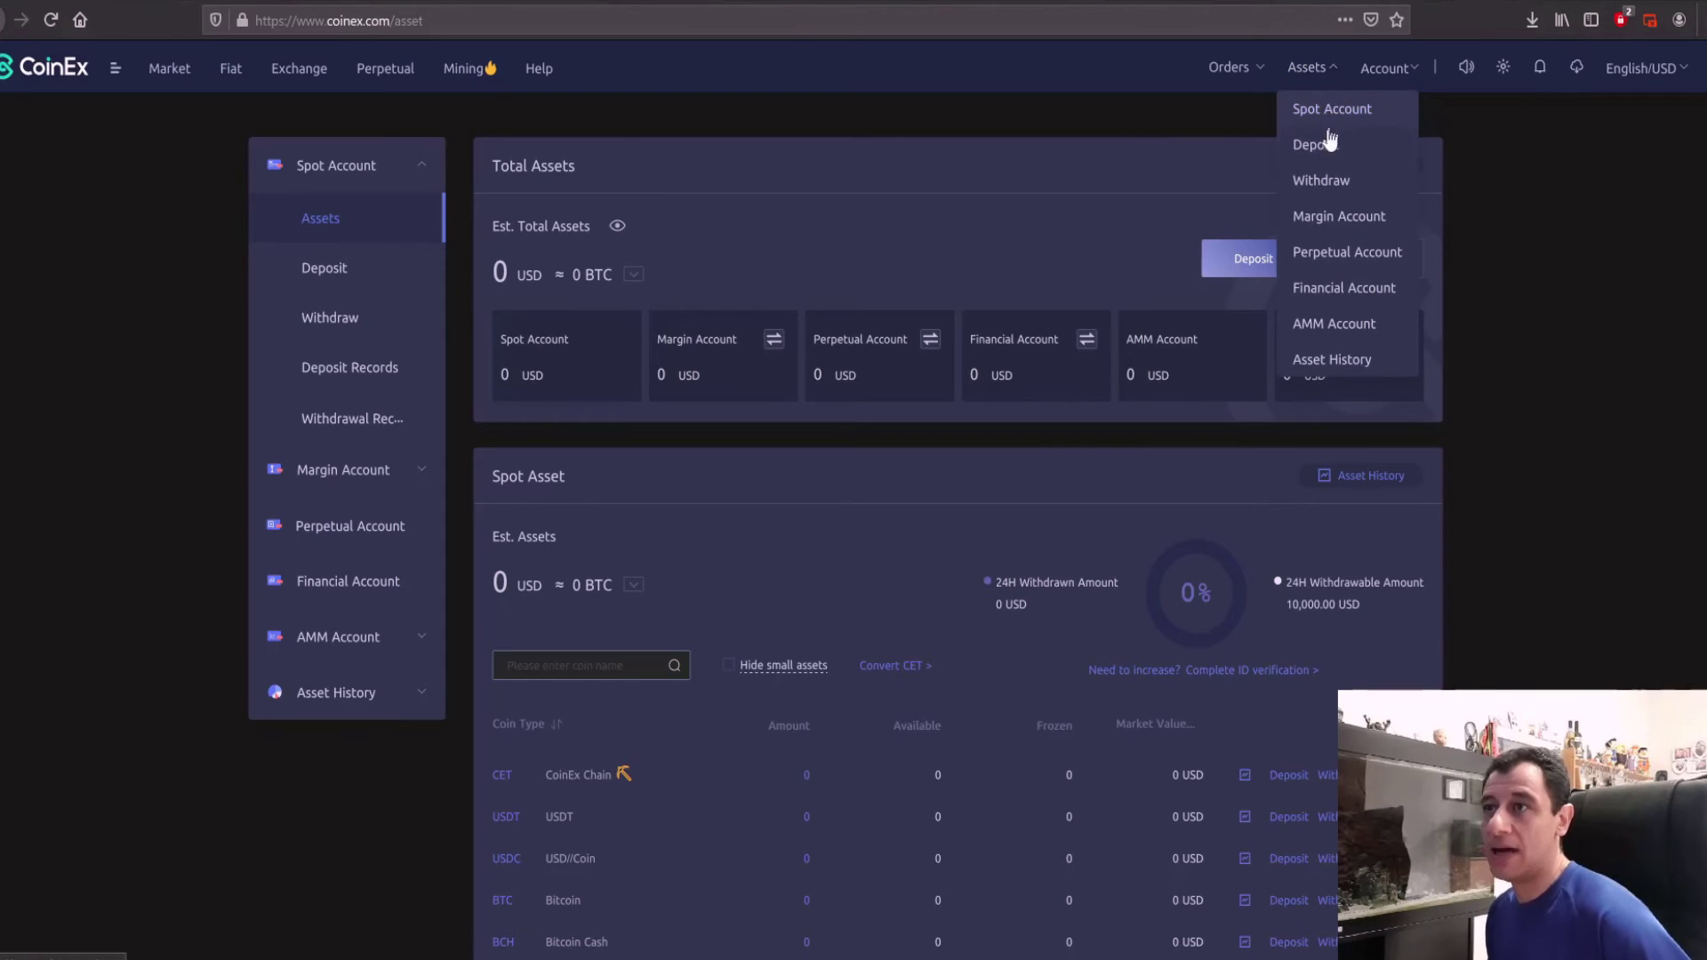
left_click(1332, 109)
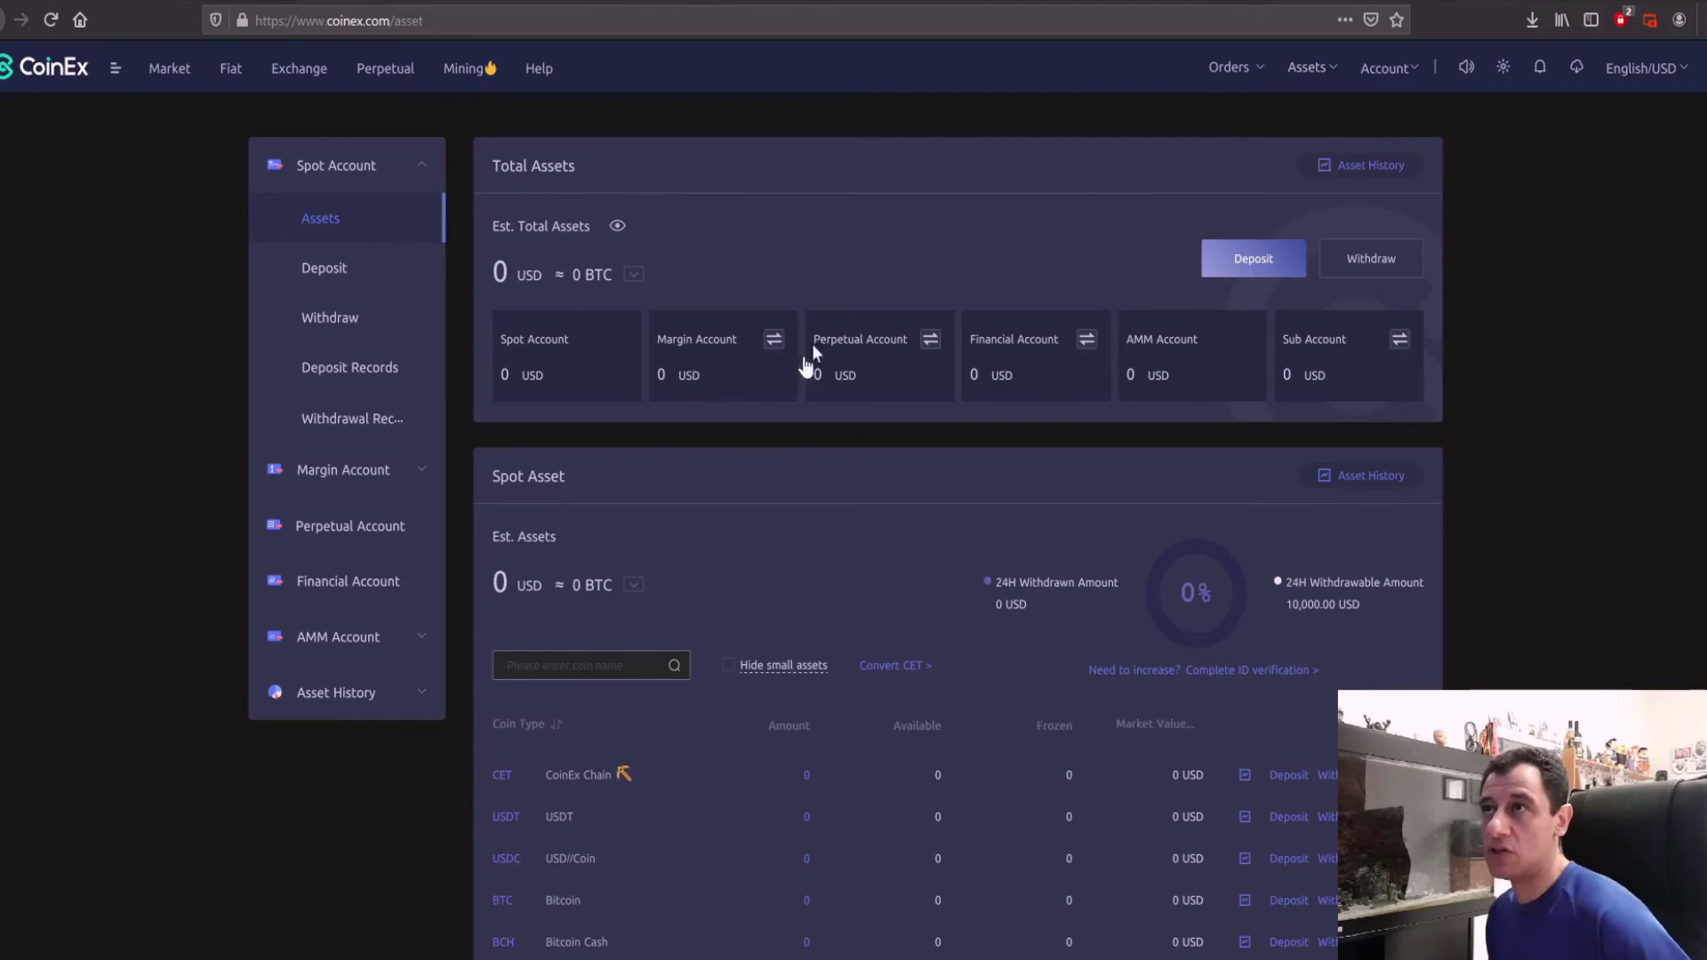
left_click(578, 676)
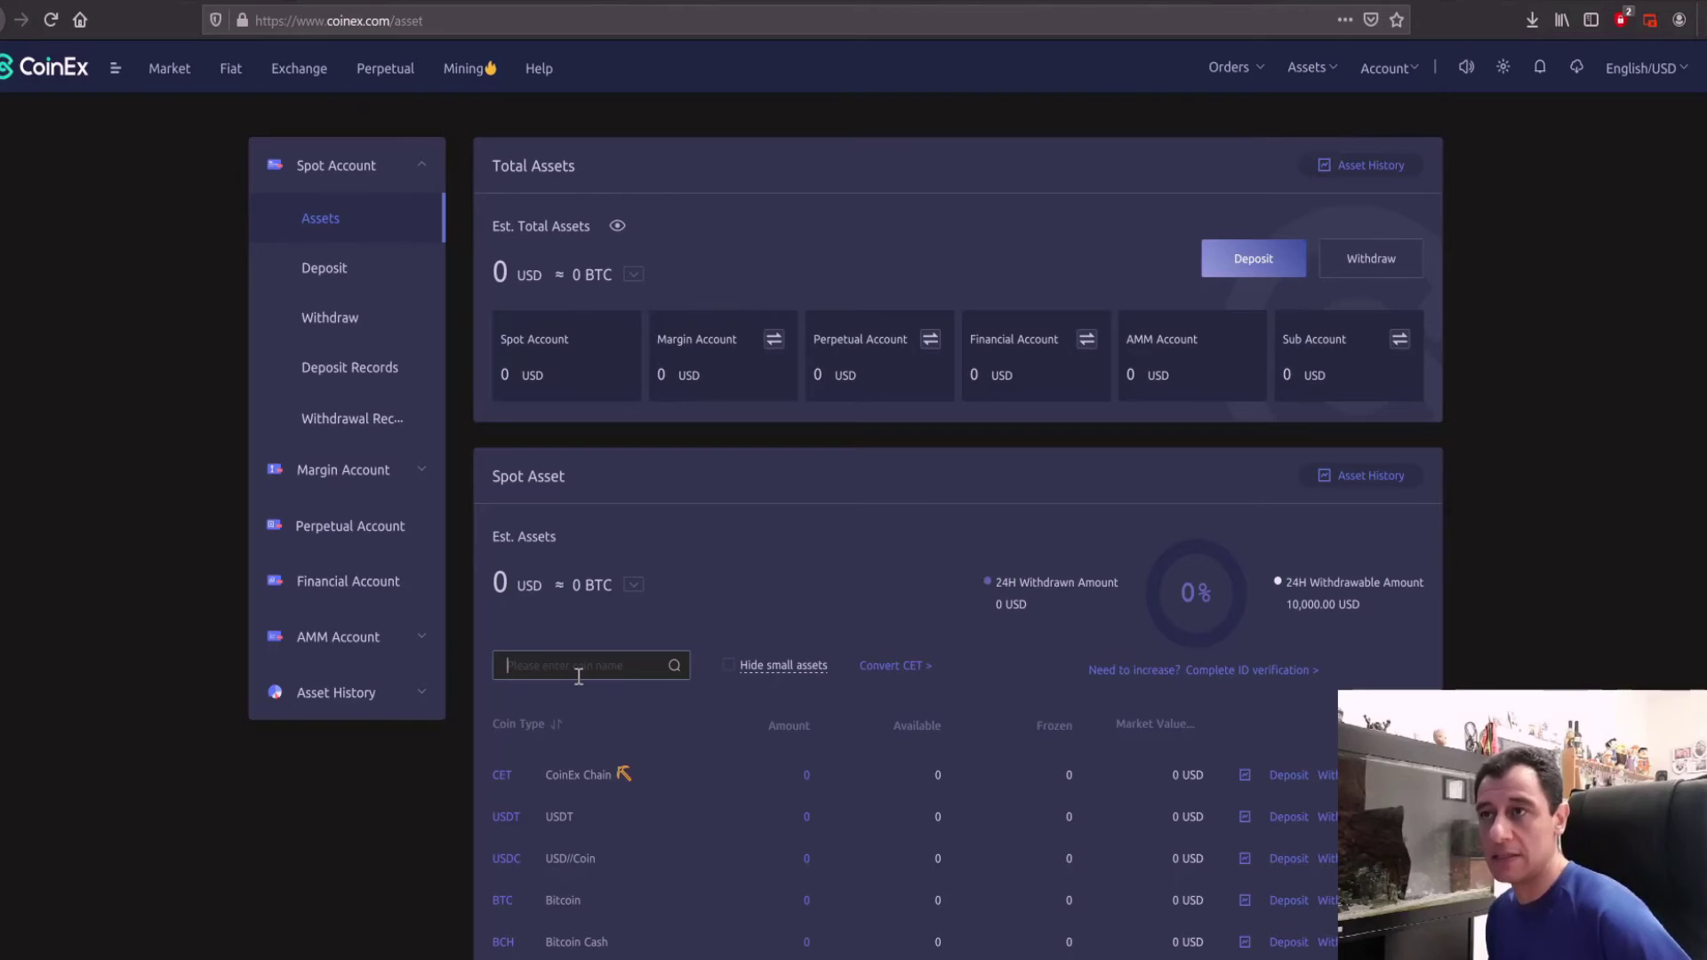
type("erg")
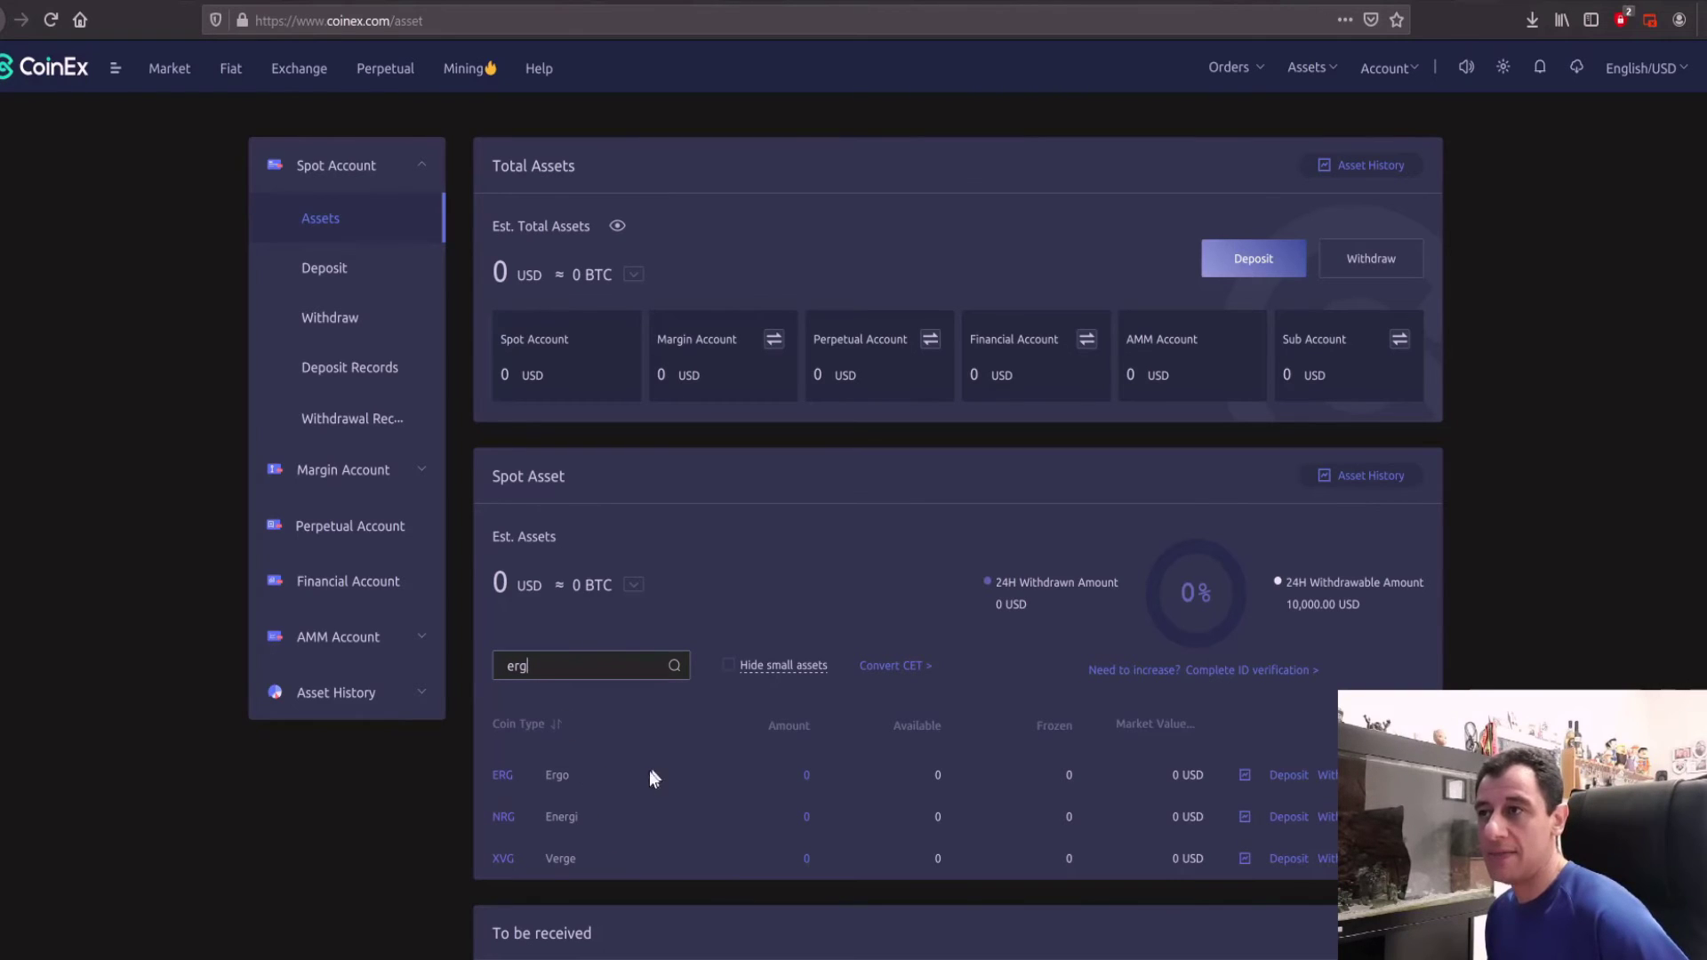
left_click(1291, 777)
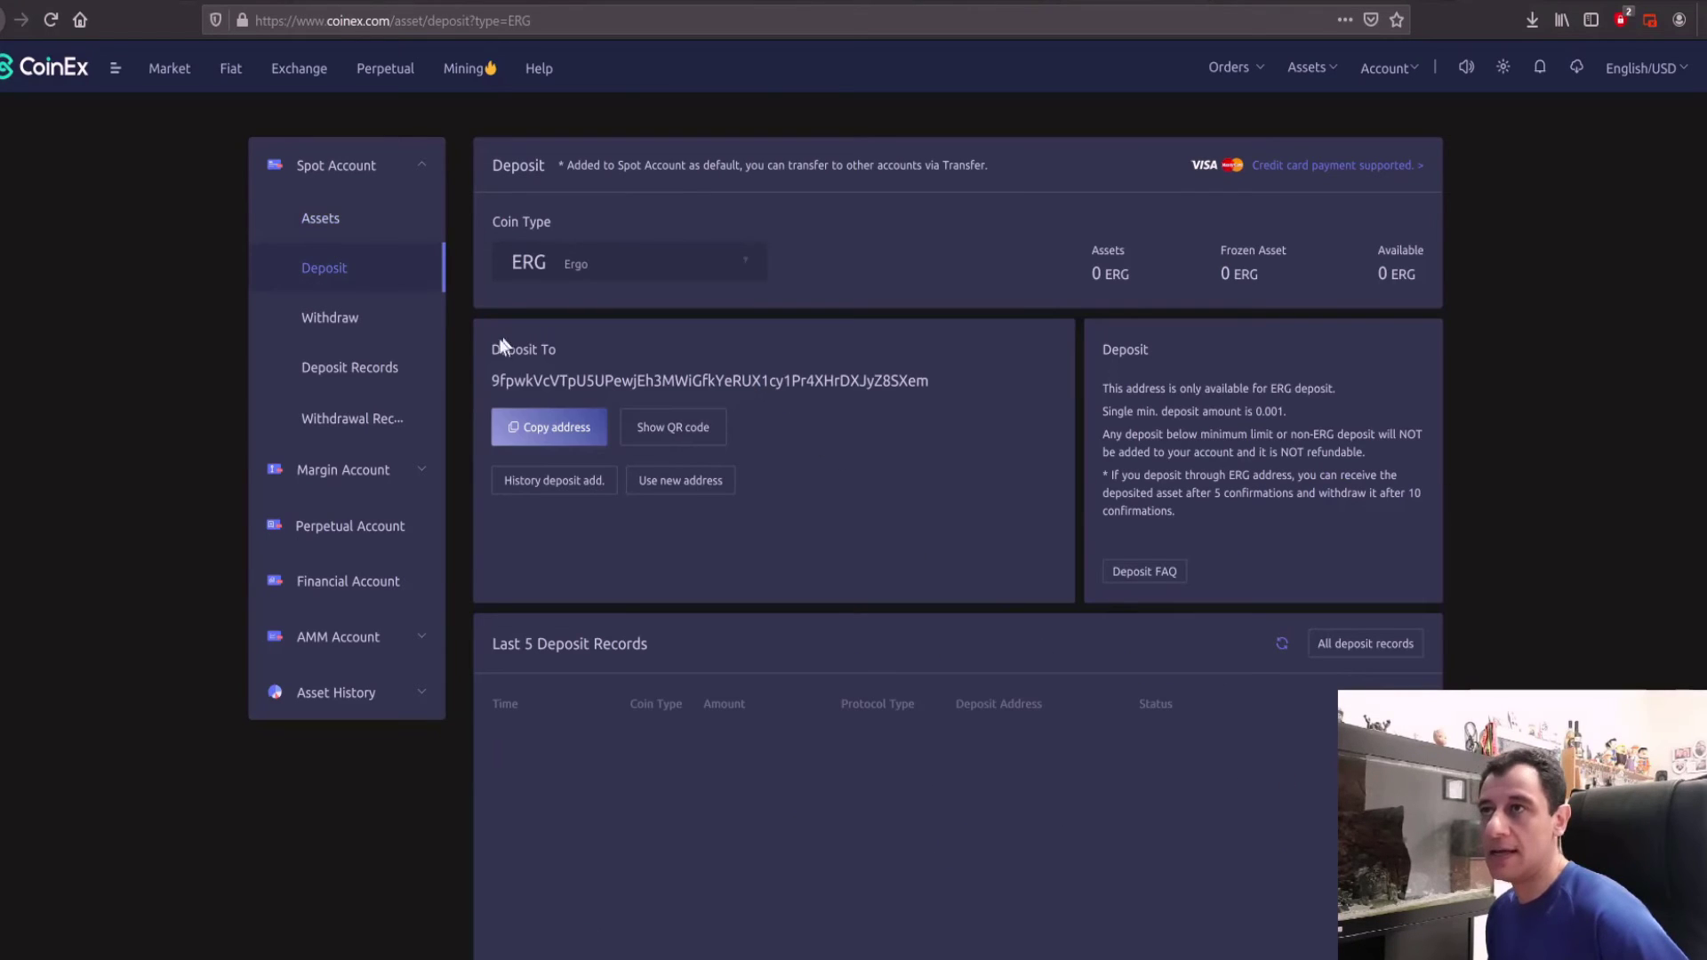
left_click_drag(491, 380, 924, 391)
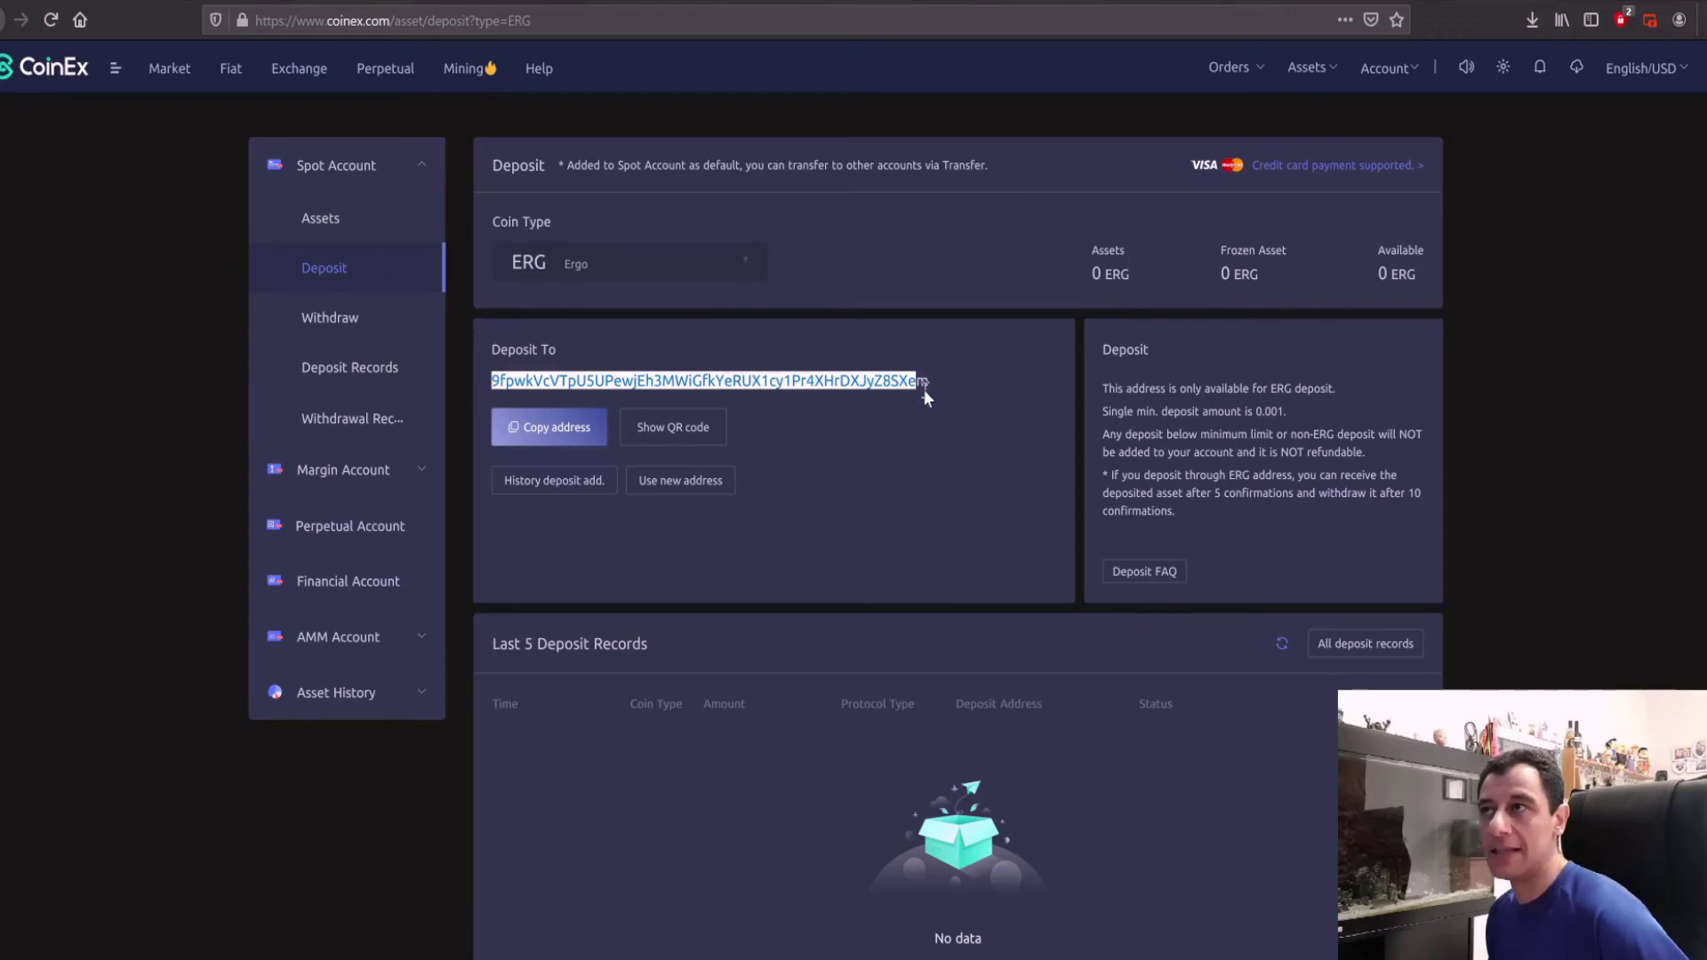
left_click(552, 428)
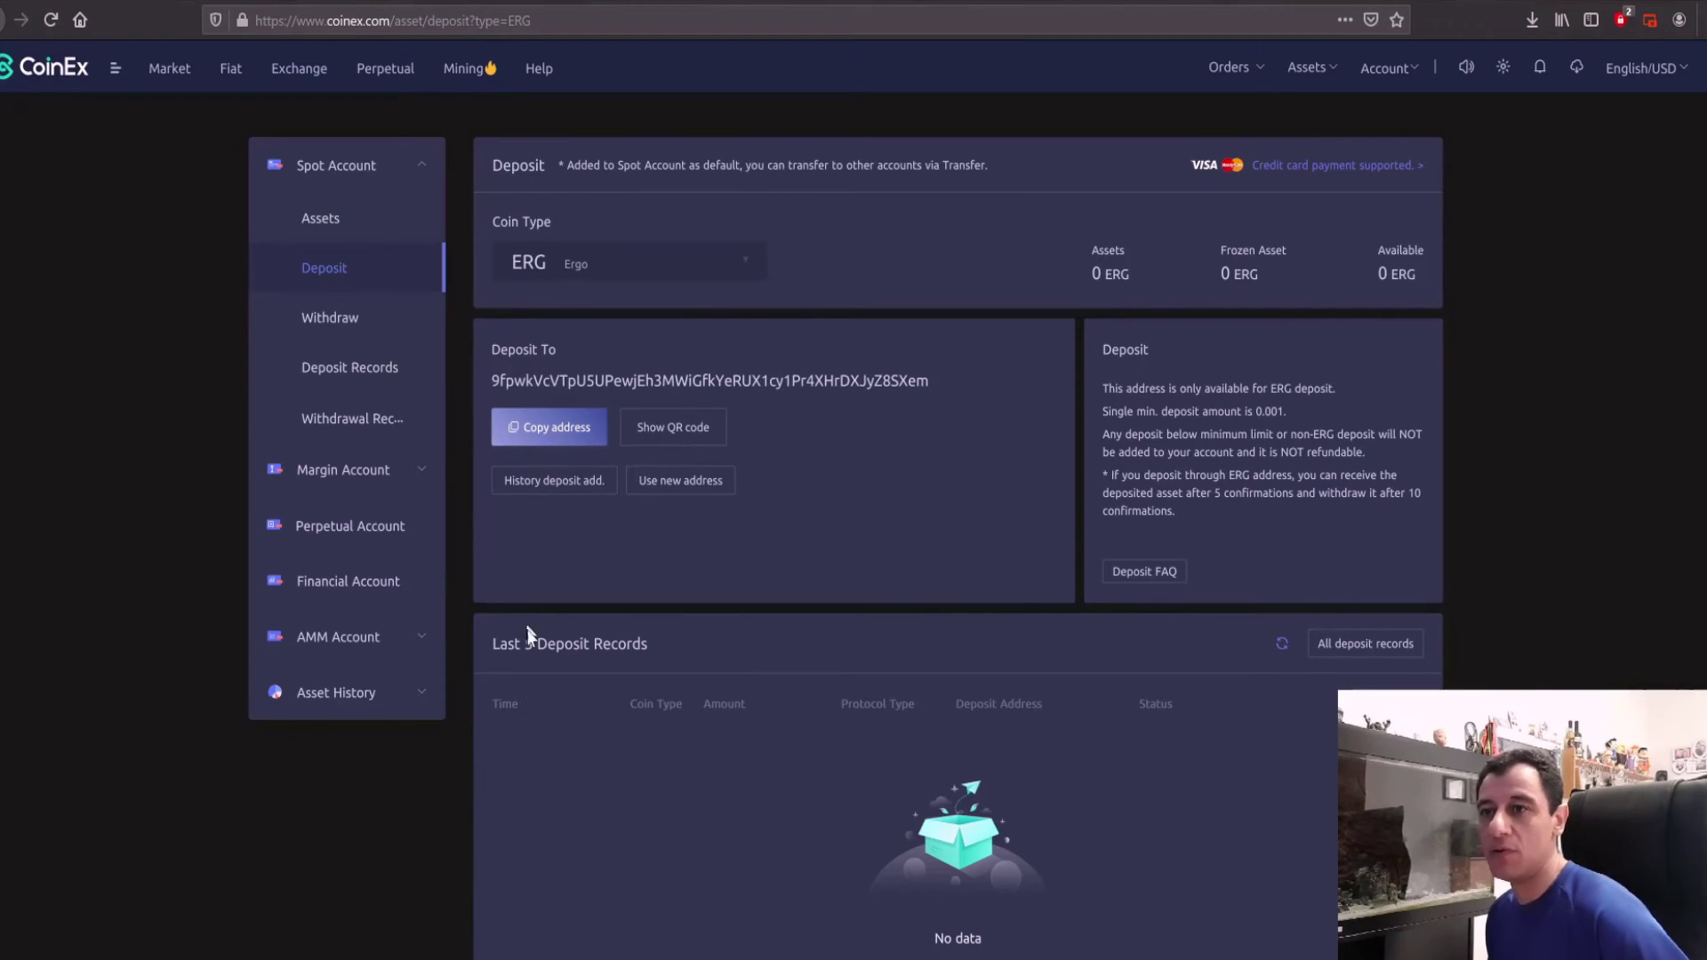
Step: Paste the copied ERG deposit address over the old wallet address in start_ergo.bat
left_click(425, 949)
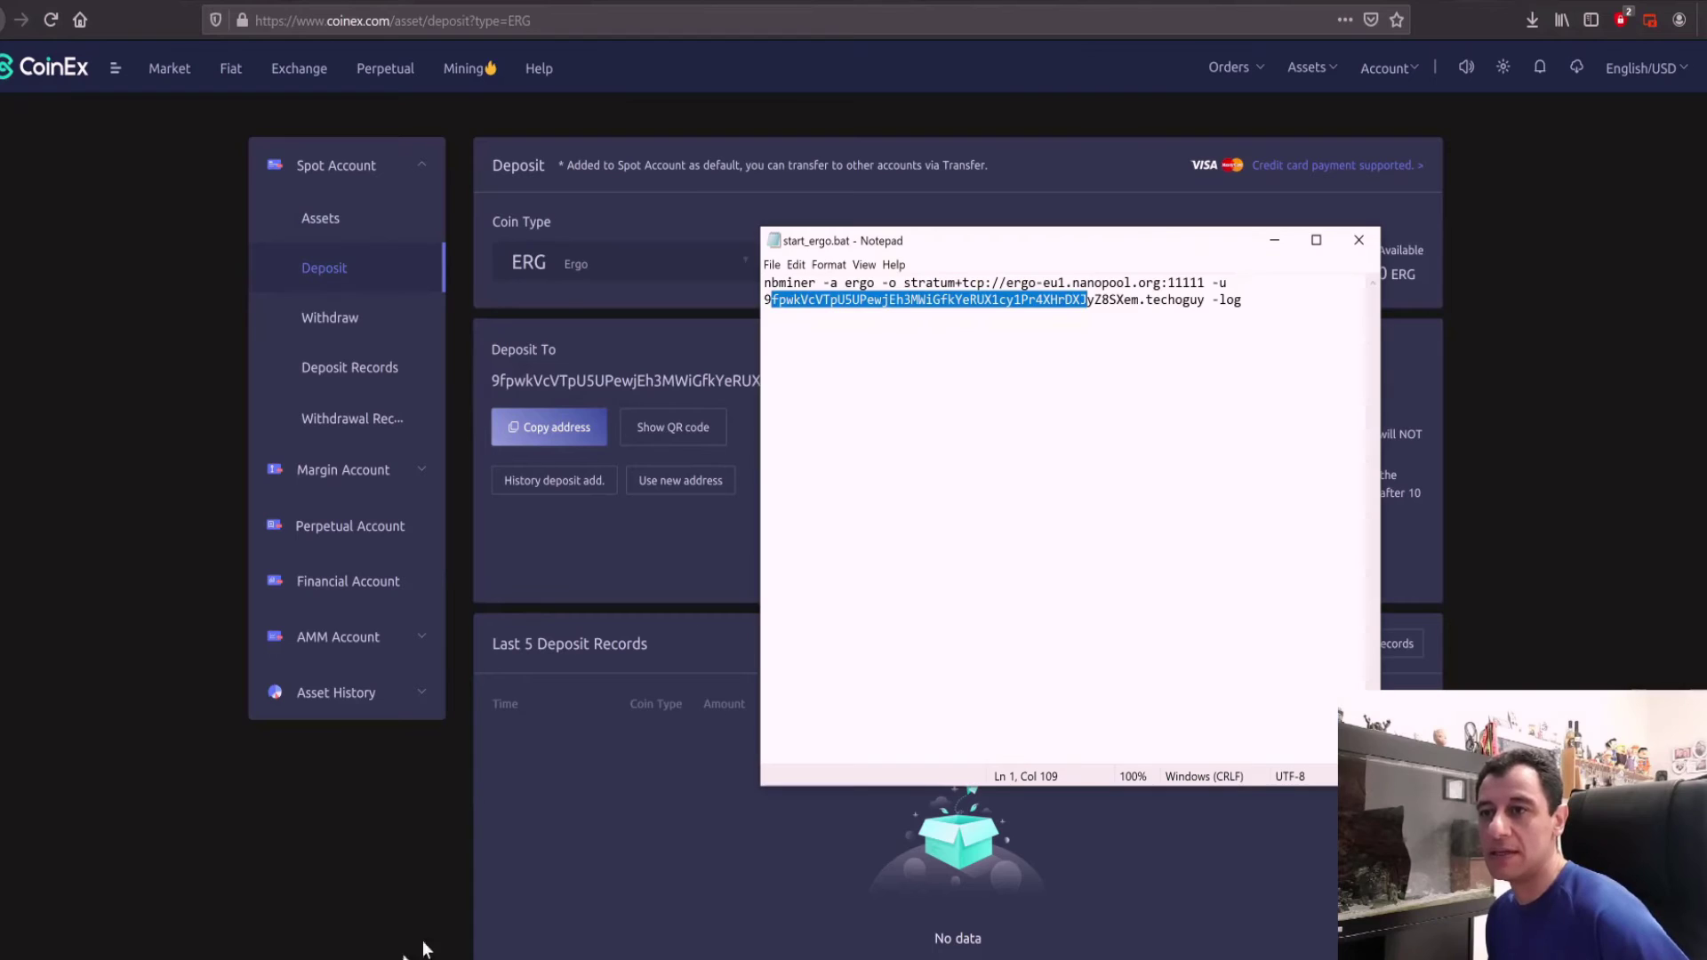
key("ctrl+v")
left_click_drag(1139, 302, 765, 282)
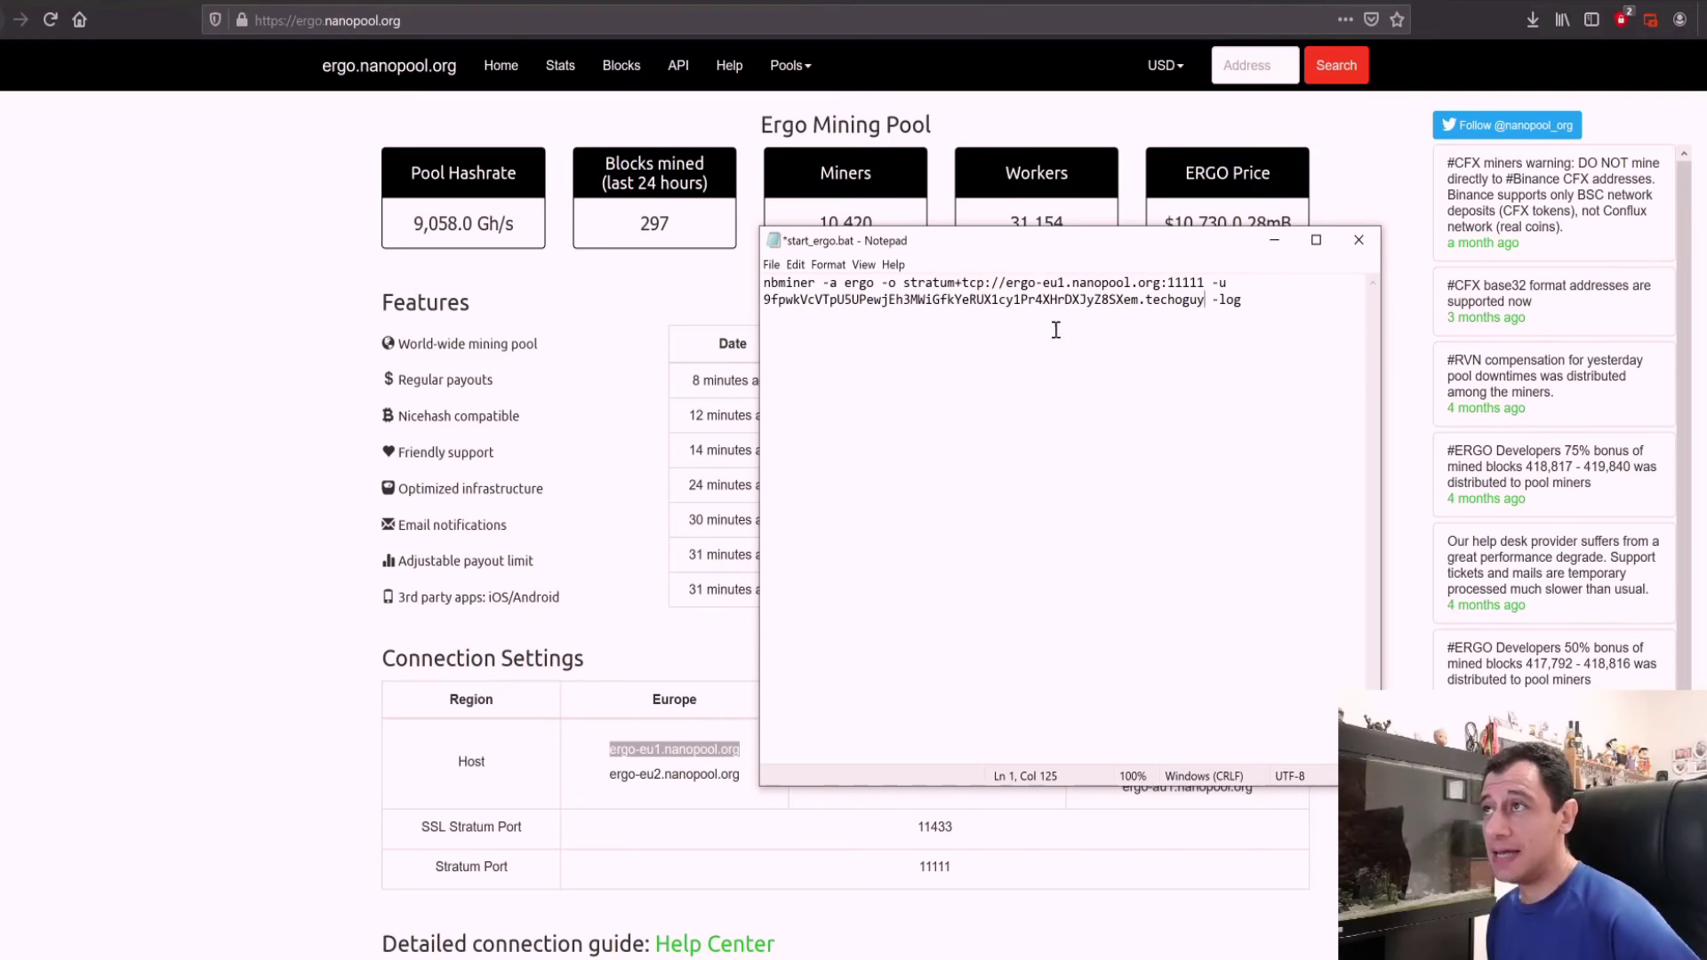
left_click(771, 265)
Step: Save and close start_ergo.bat, then run it from the NBMiner_Win folder
left_click(794, 345)
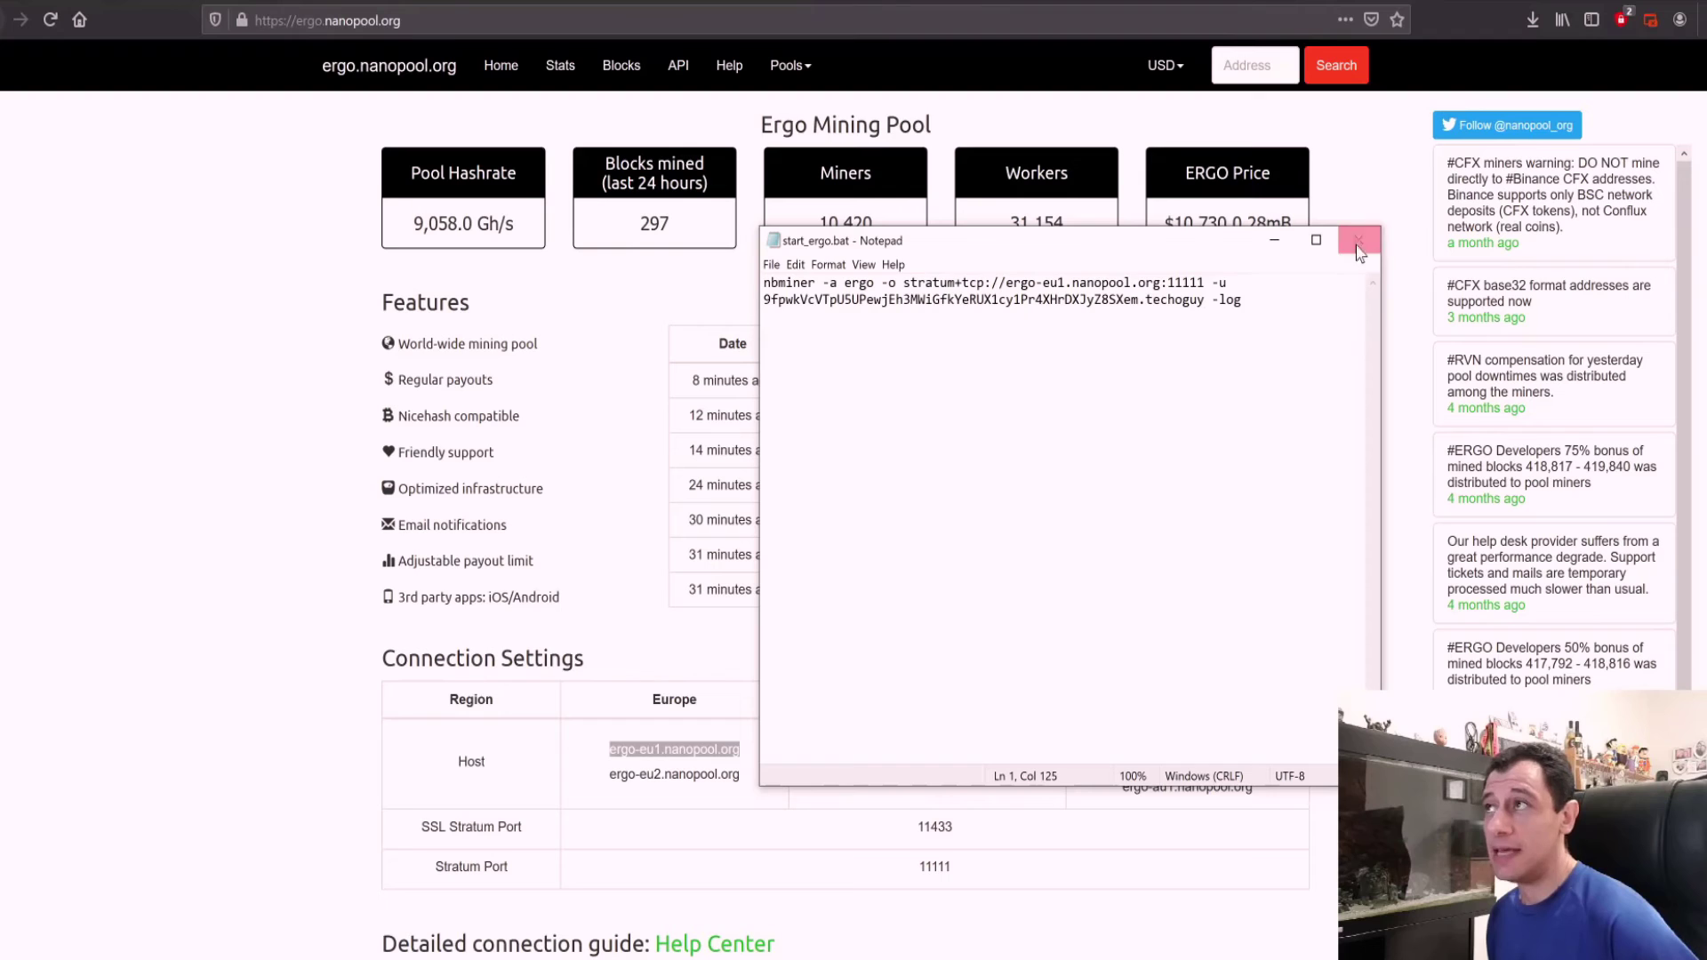
left_click(1358, 242)
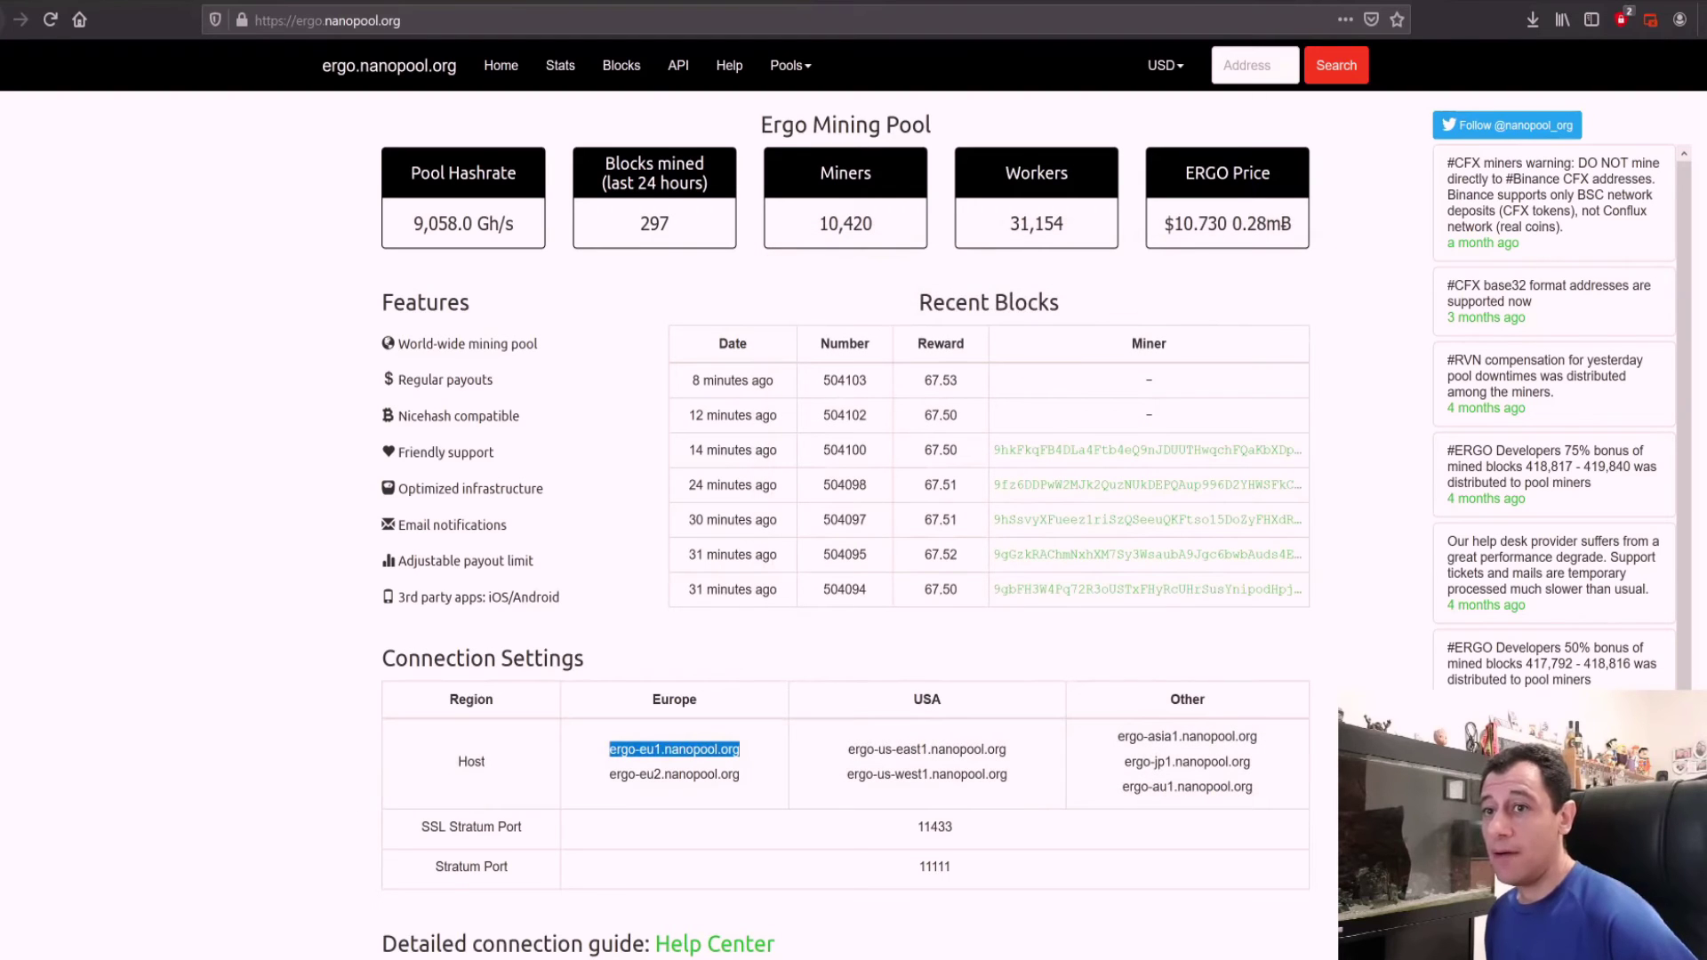
key("alt+Tab")
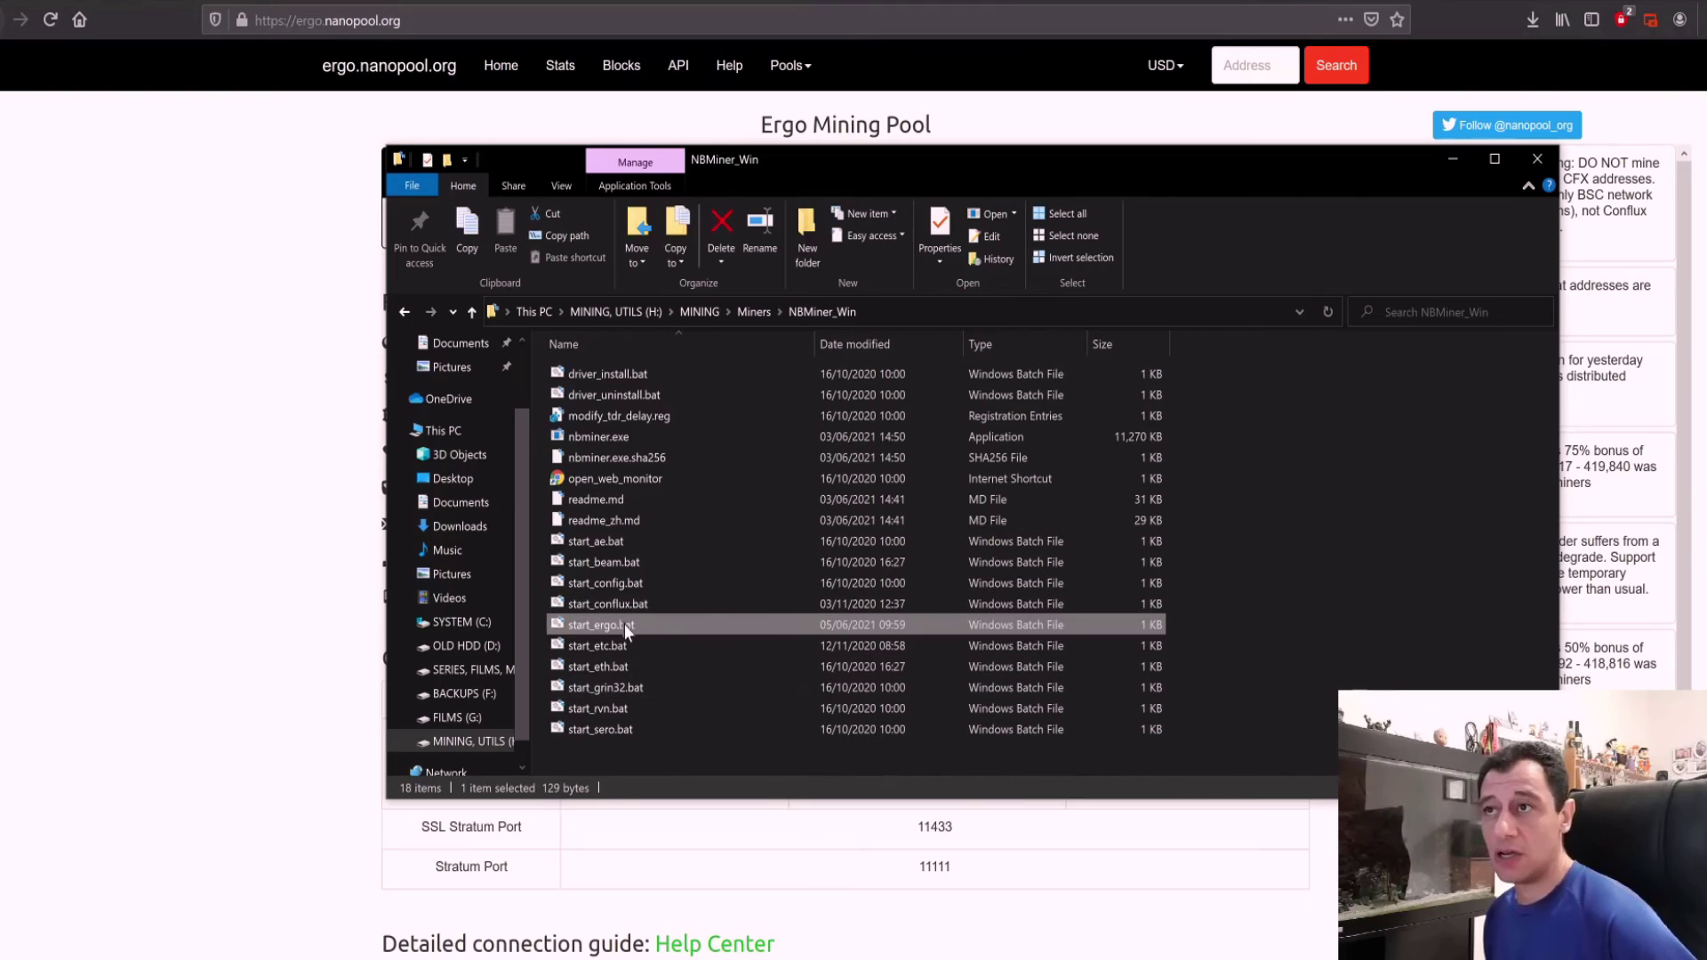
double_click(644, 625)
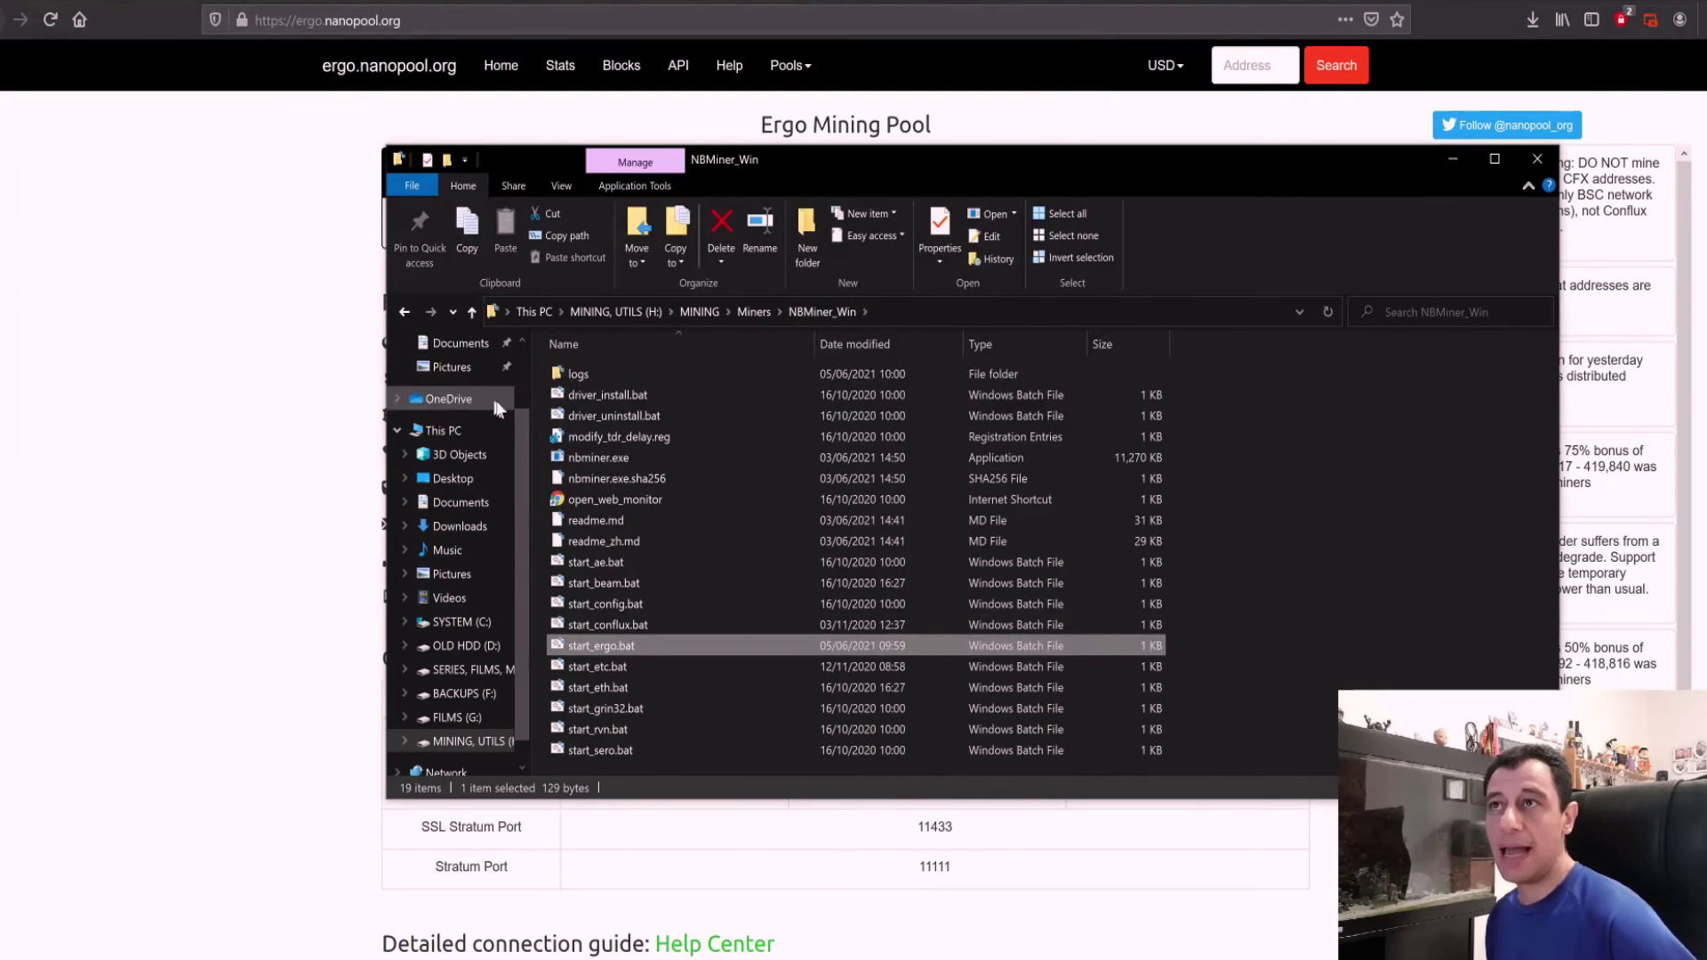
Step: Open the new logs folder and the log file log_20210605_100013.txt
double_click(574, 375)
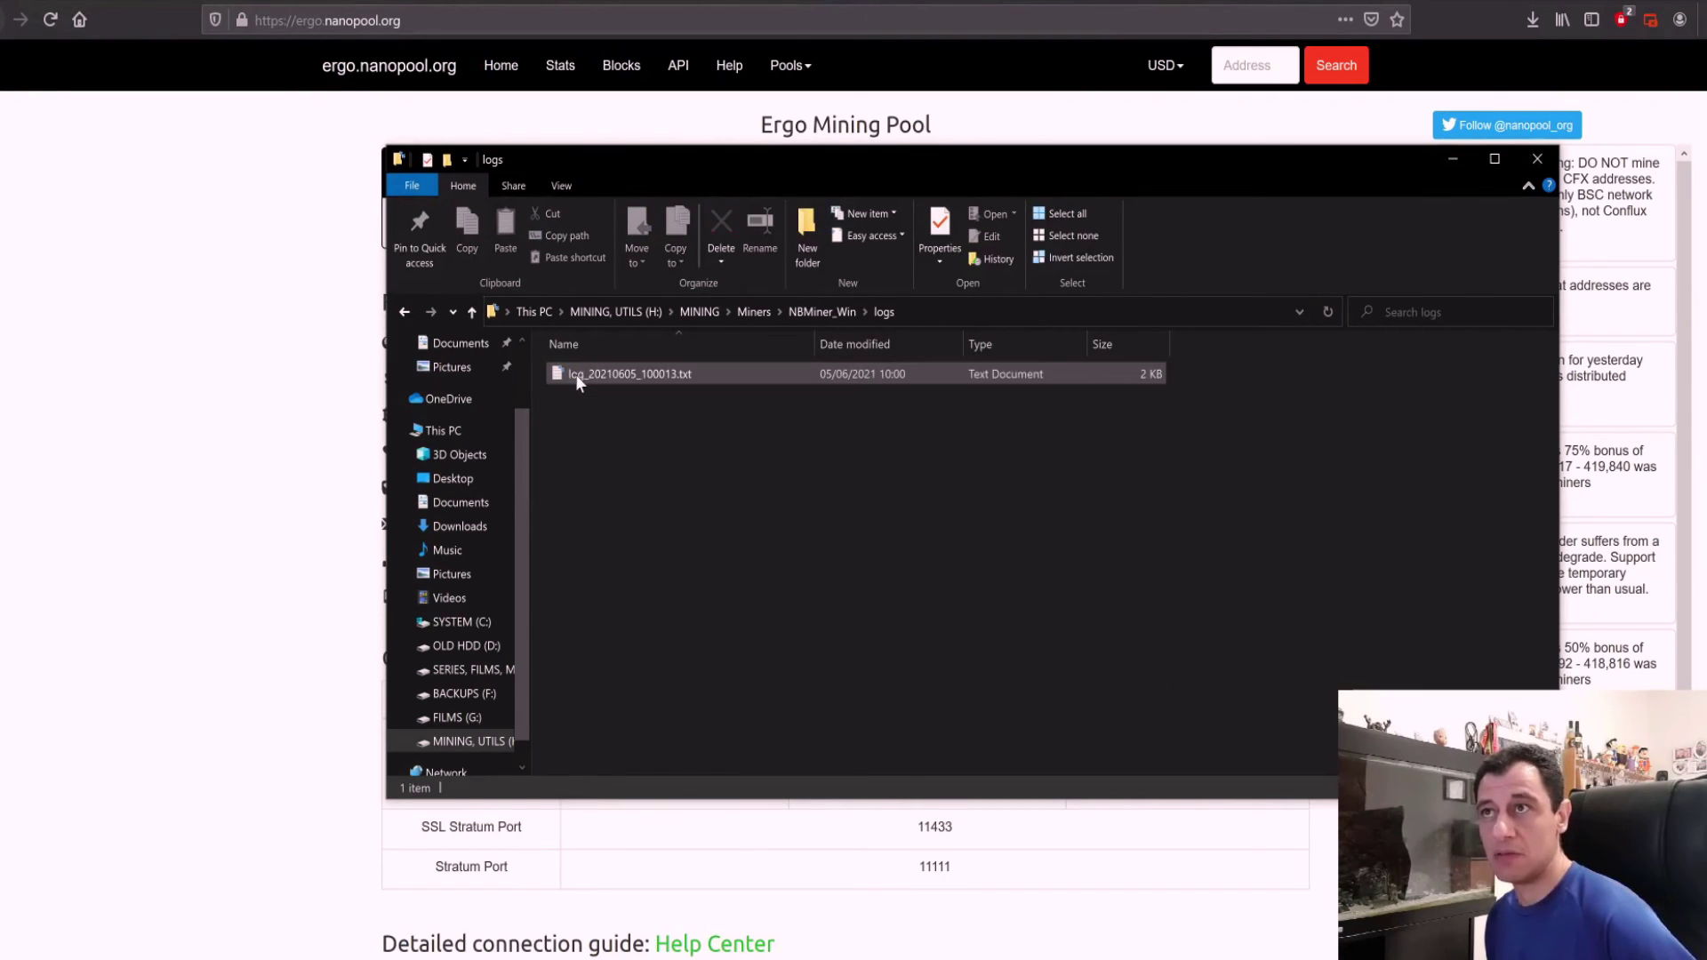
double_click(658, 377)
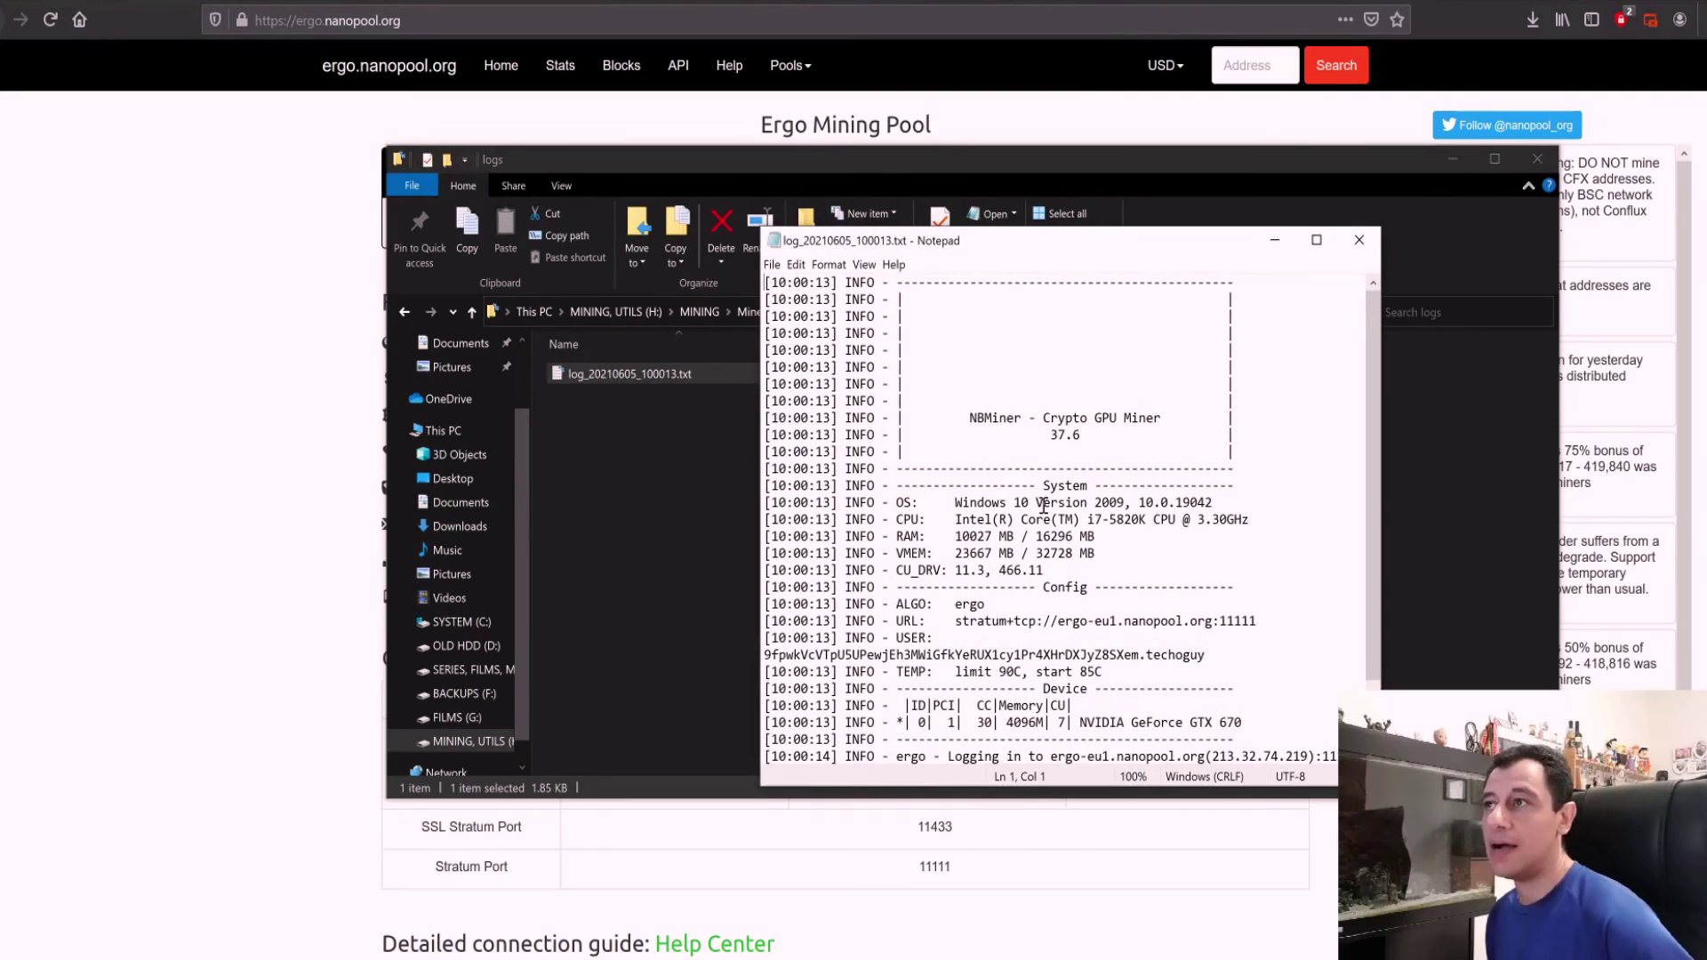
Step: Review the log's Login succeeded line and GTX 670 (4096M) error, then close it
scroll(1040, 551, "down", 2)
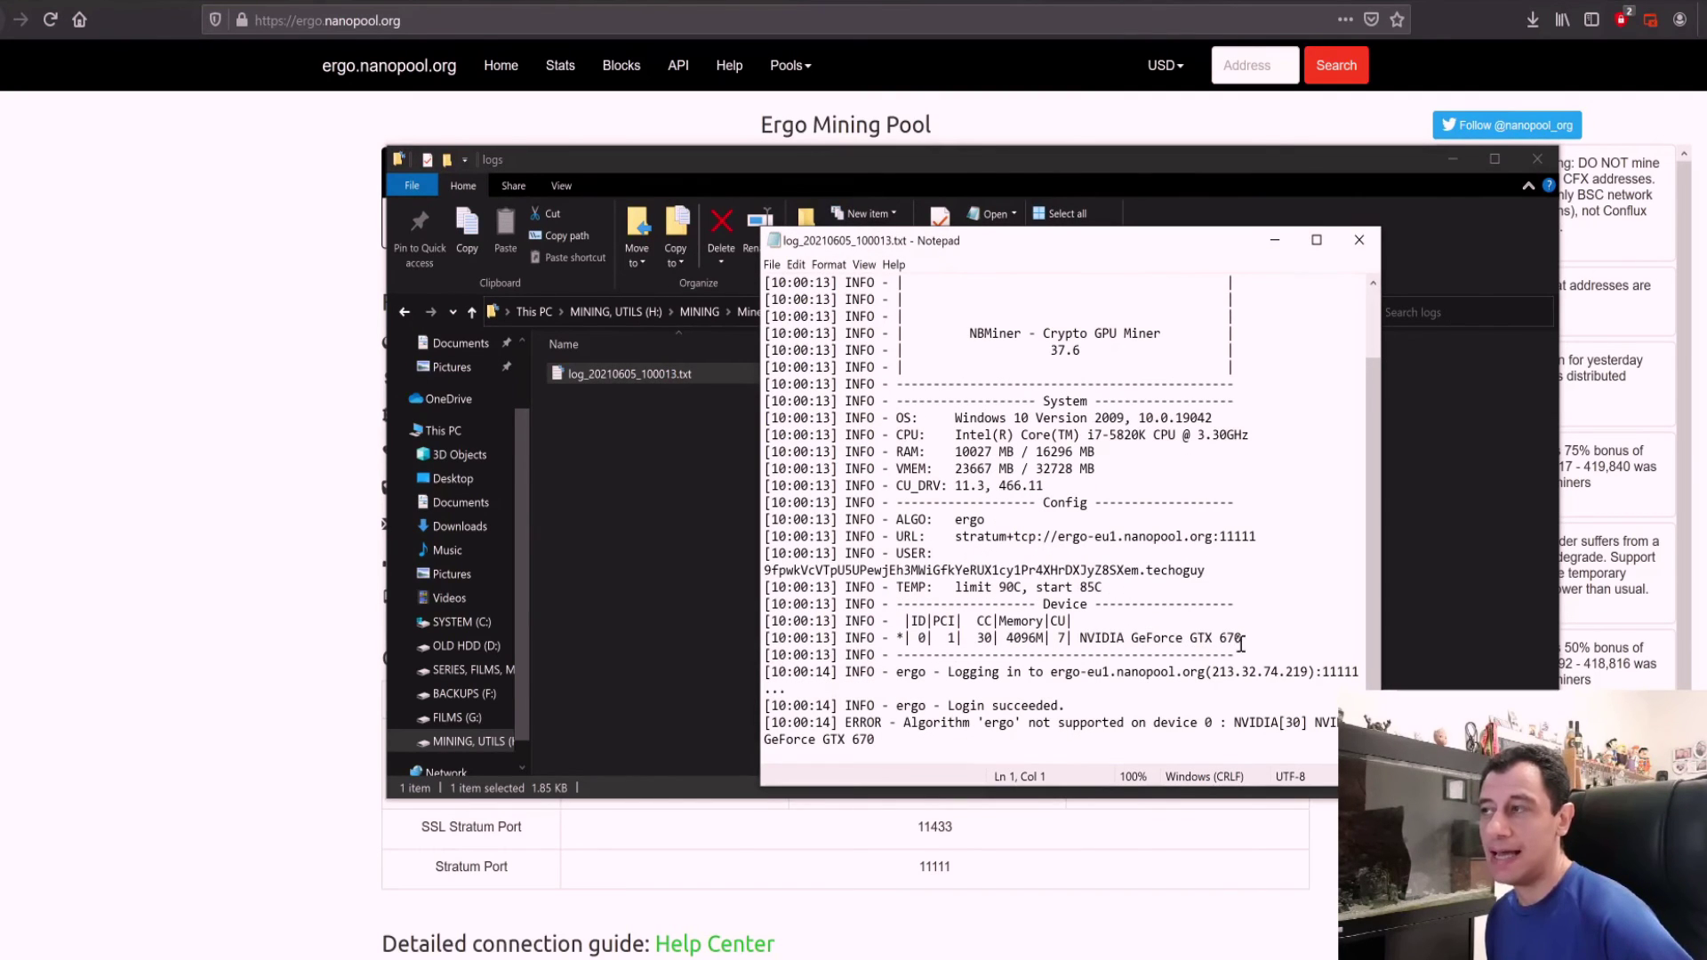
left_click_drag(1045, 637, 1054, 702)
left_click_drag(939, 707, 1046, 705)
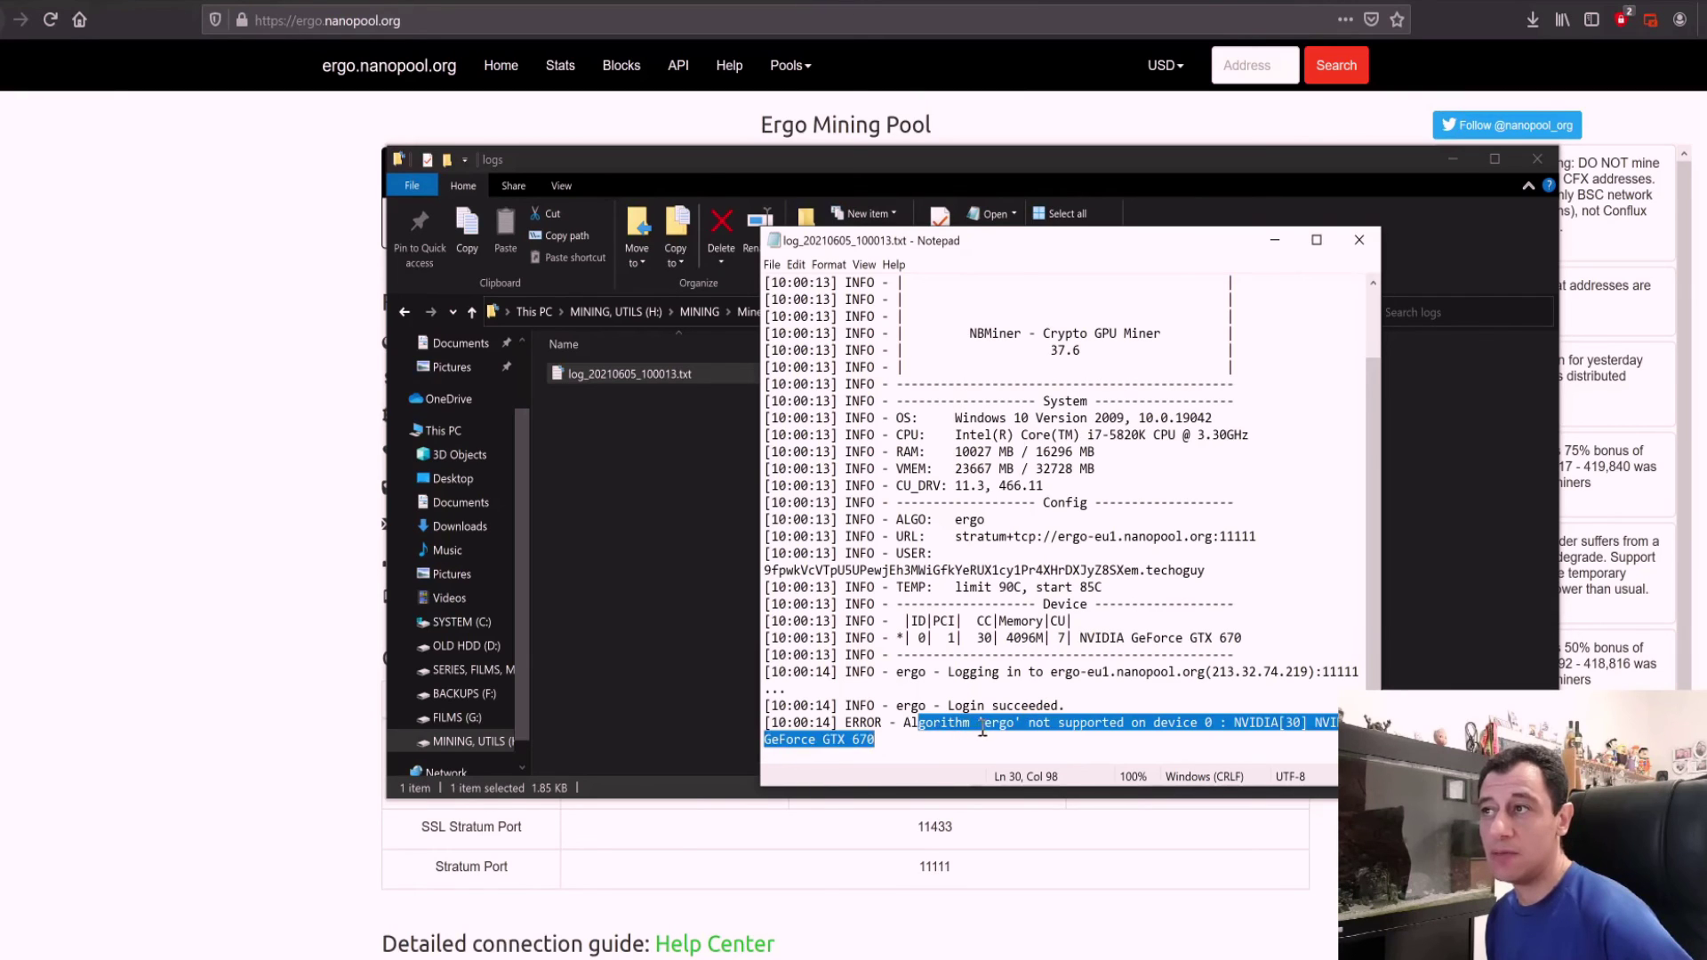
left_click(1011, 722)
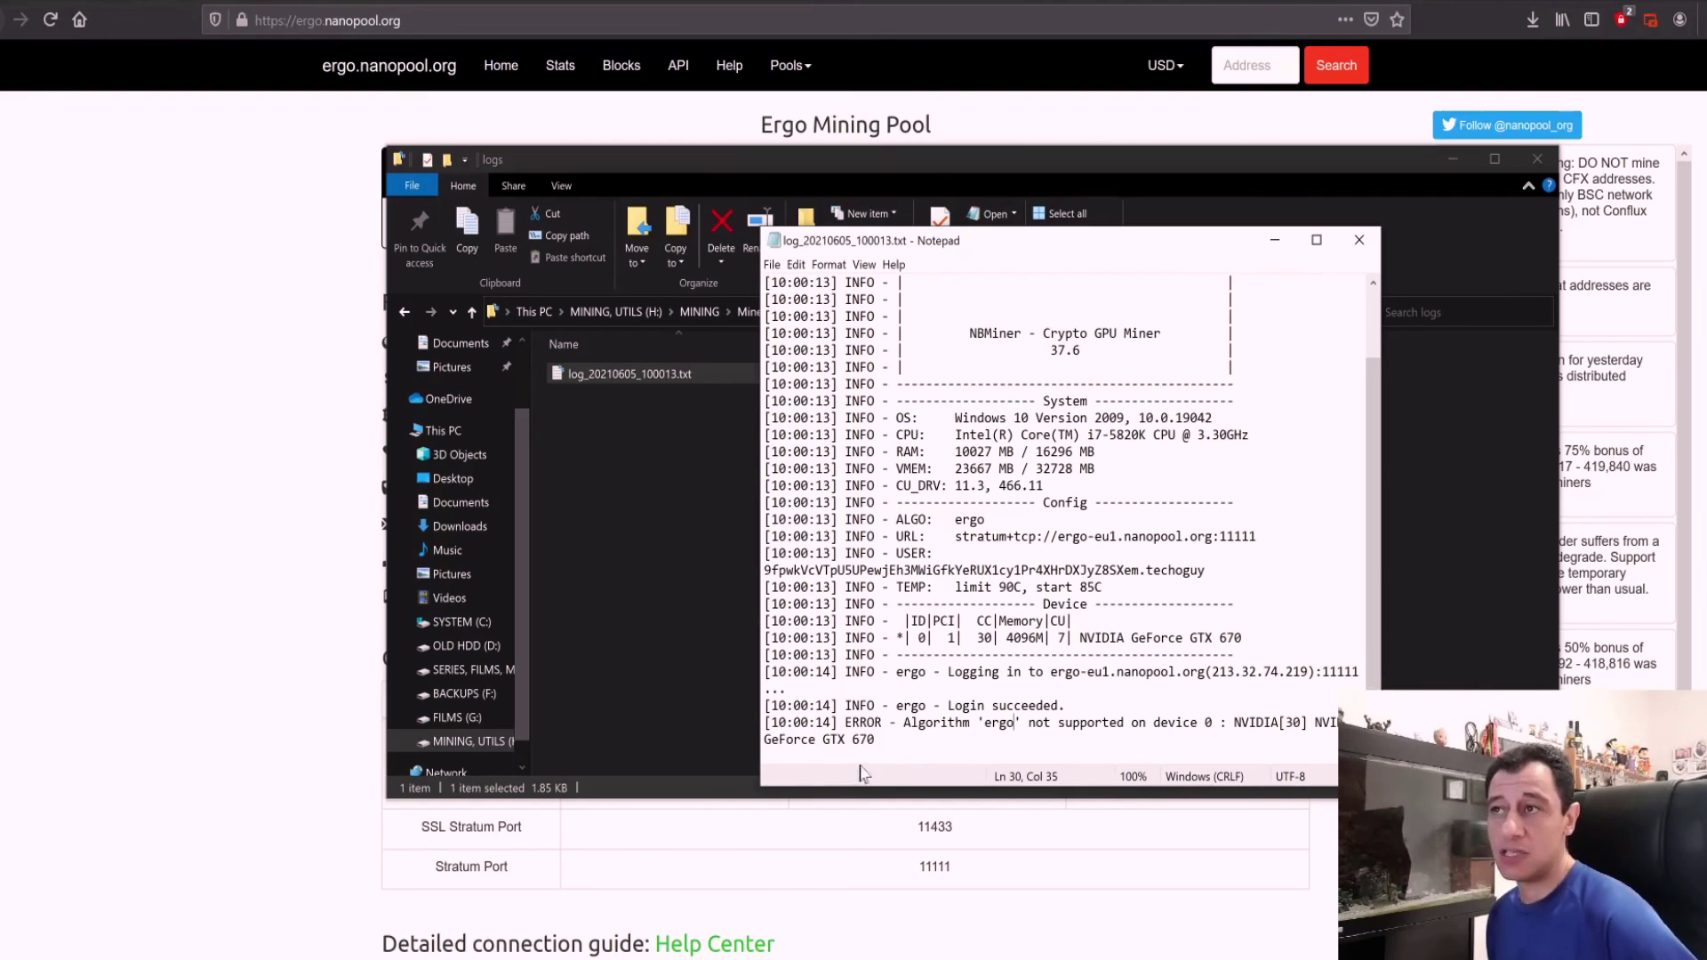
left_click_drag(877, 739, 828, 730)
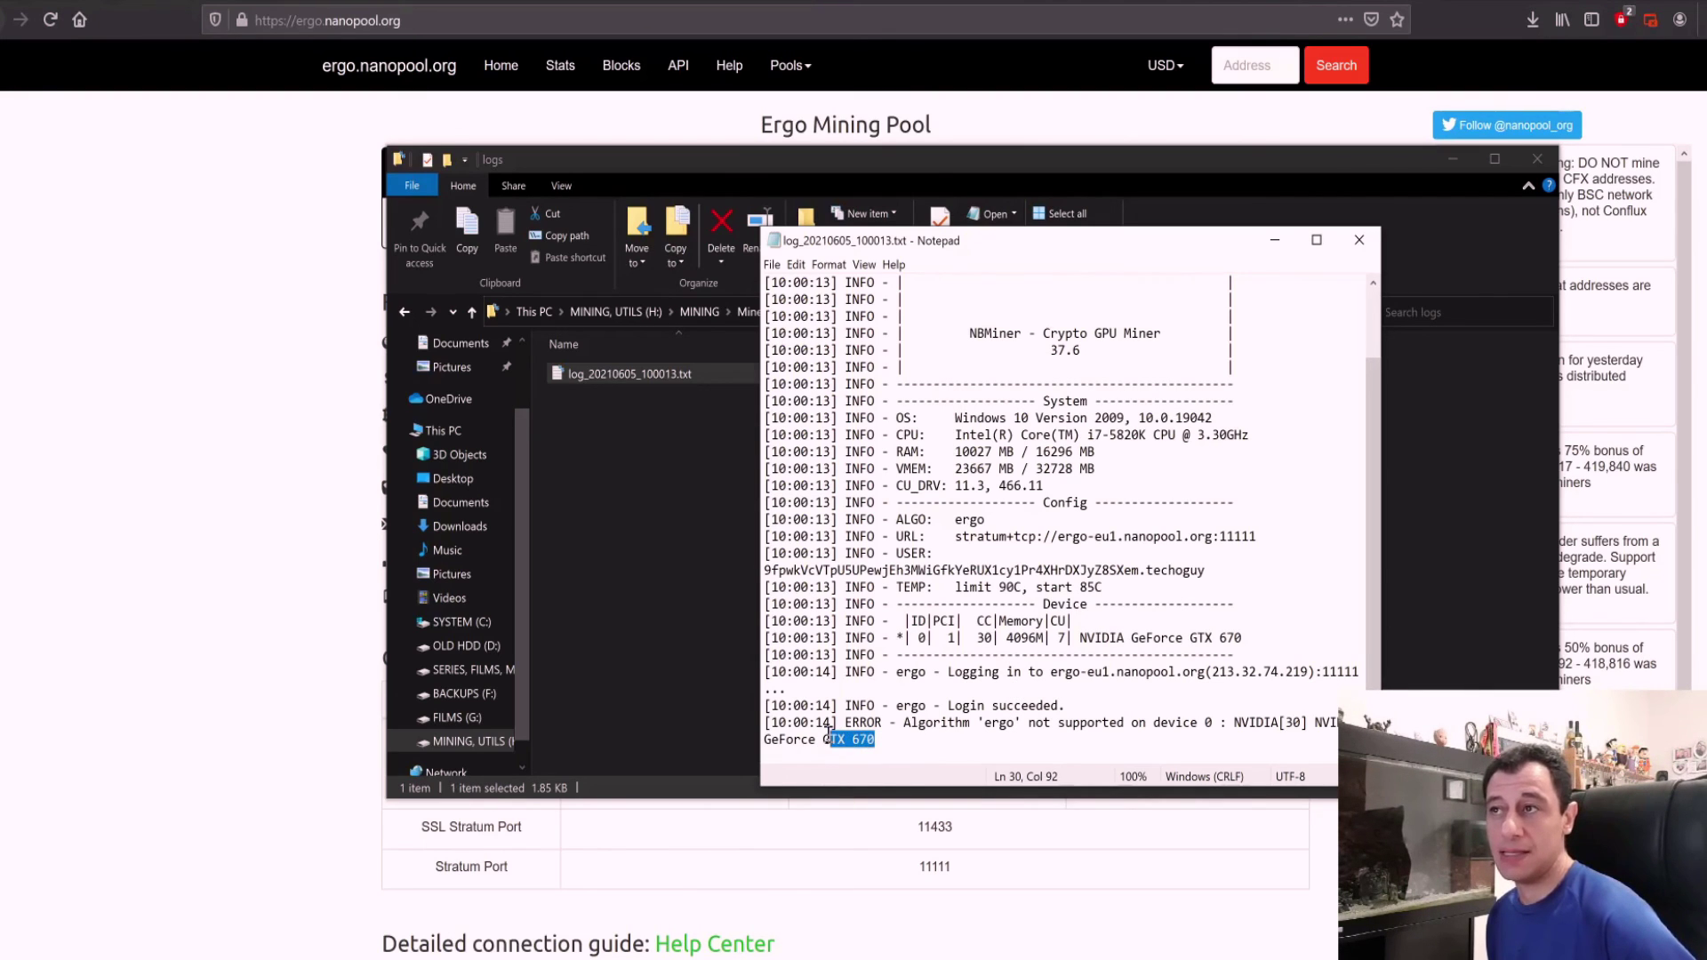
left_click(981, 731)
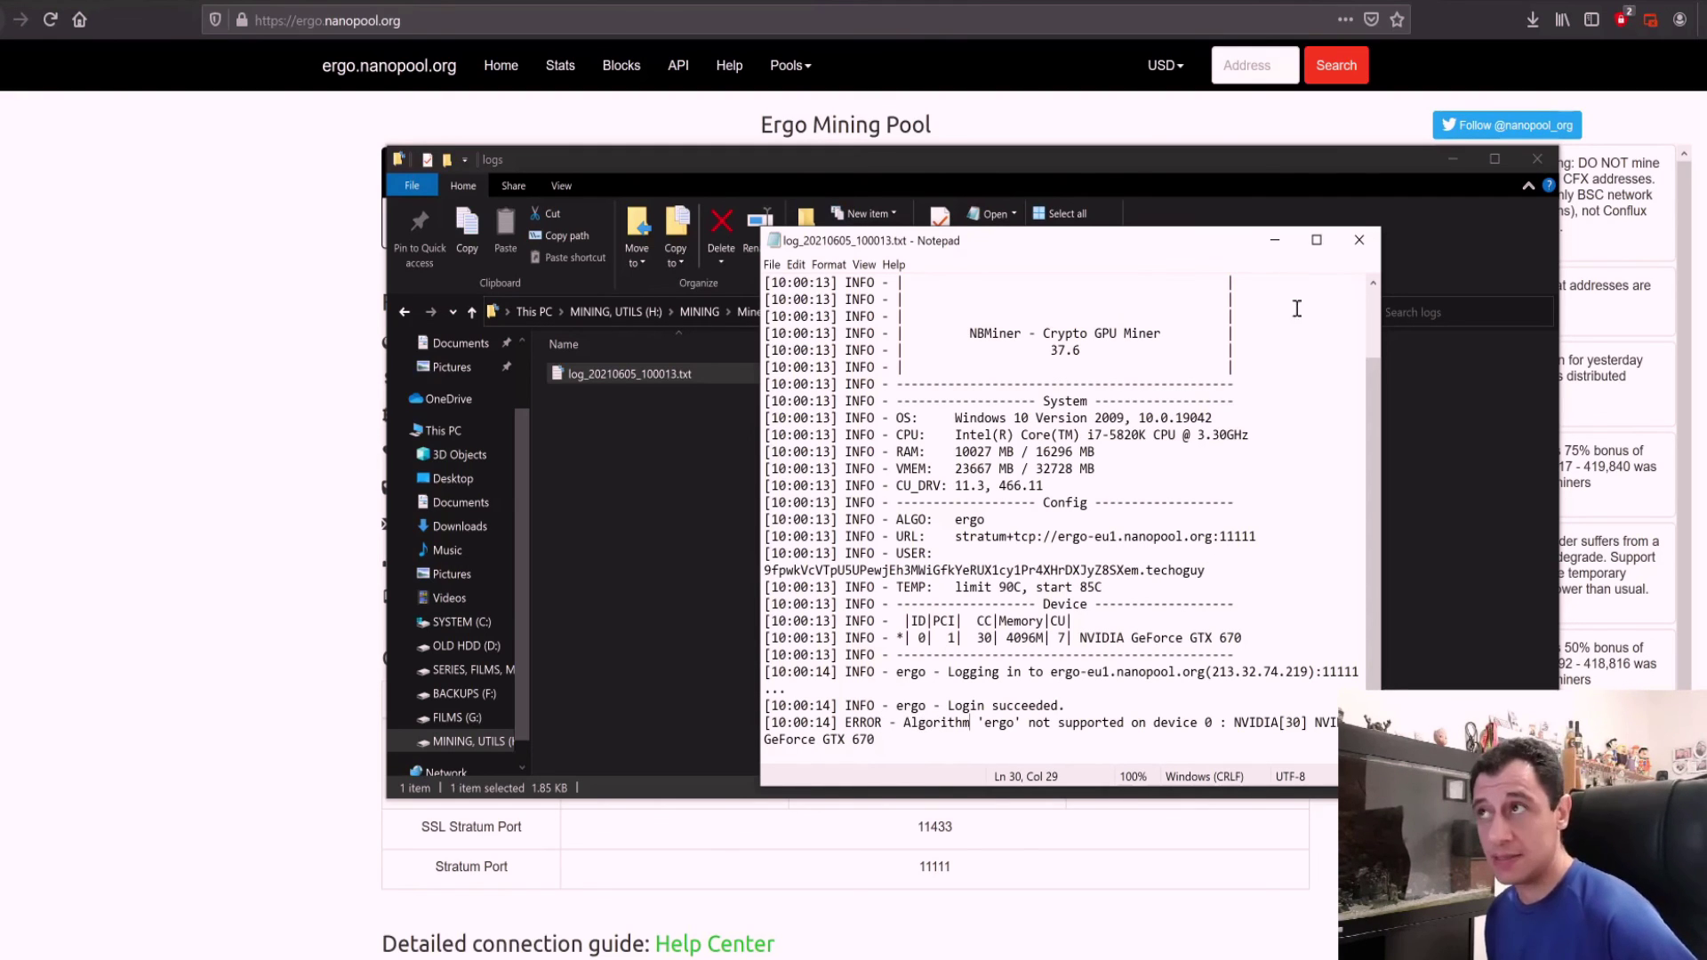
left_click(1358, 242)
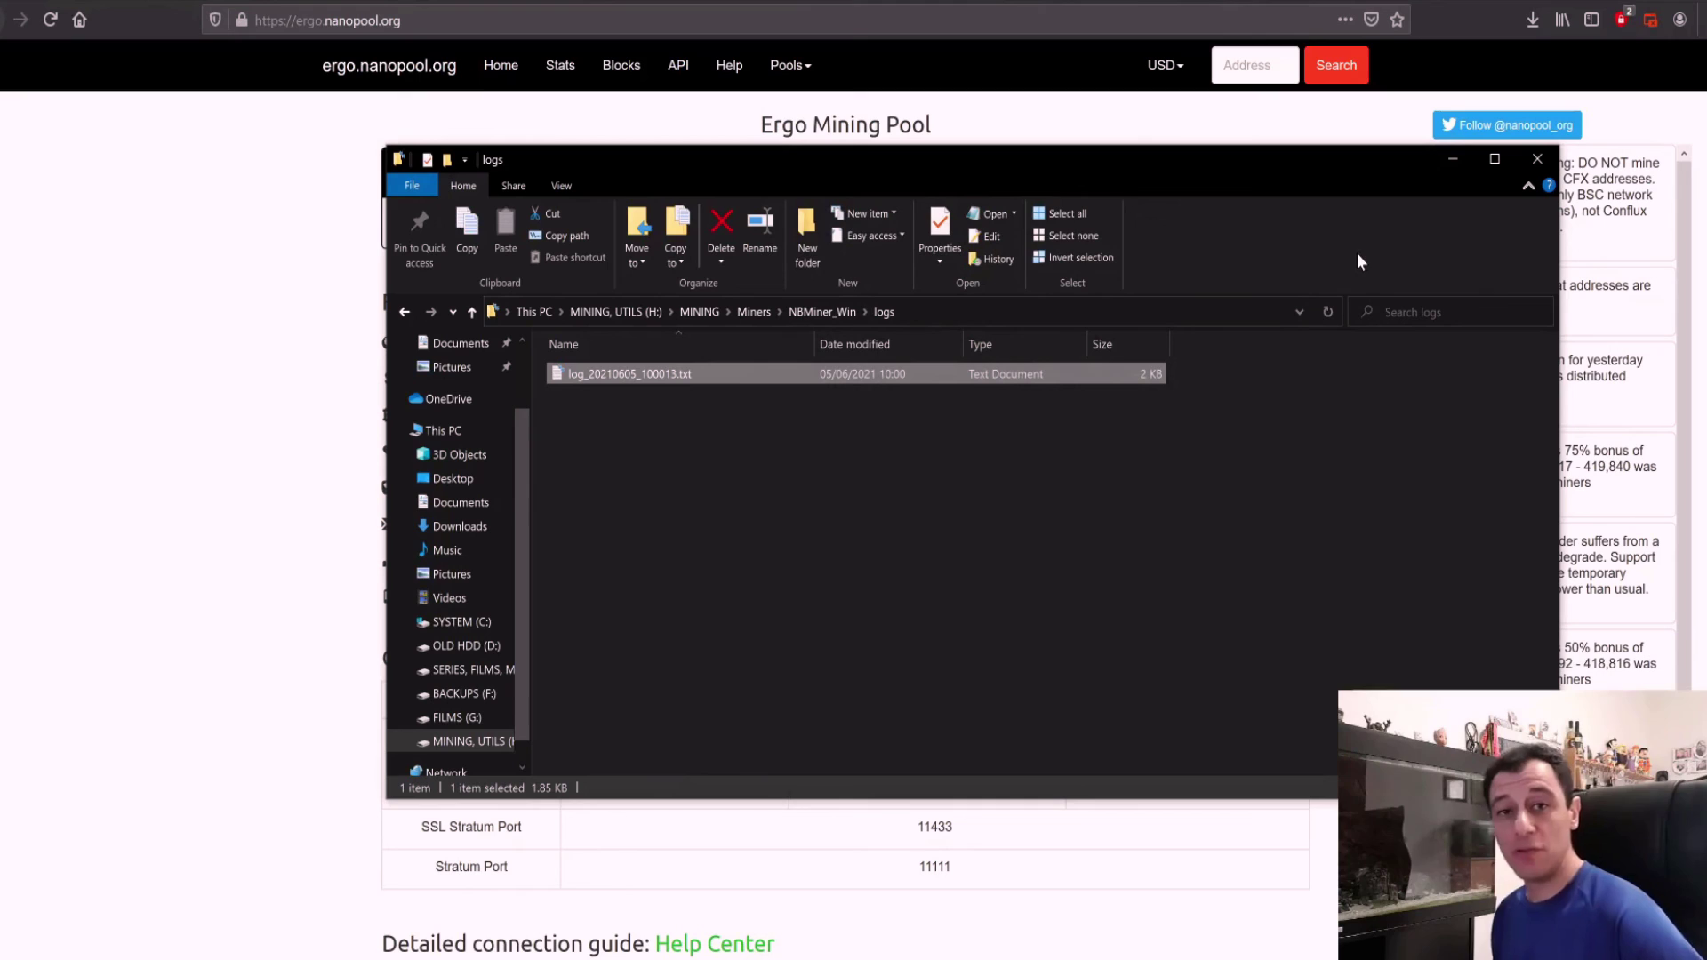